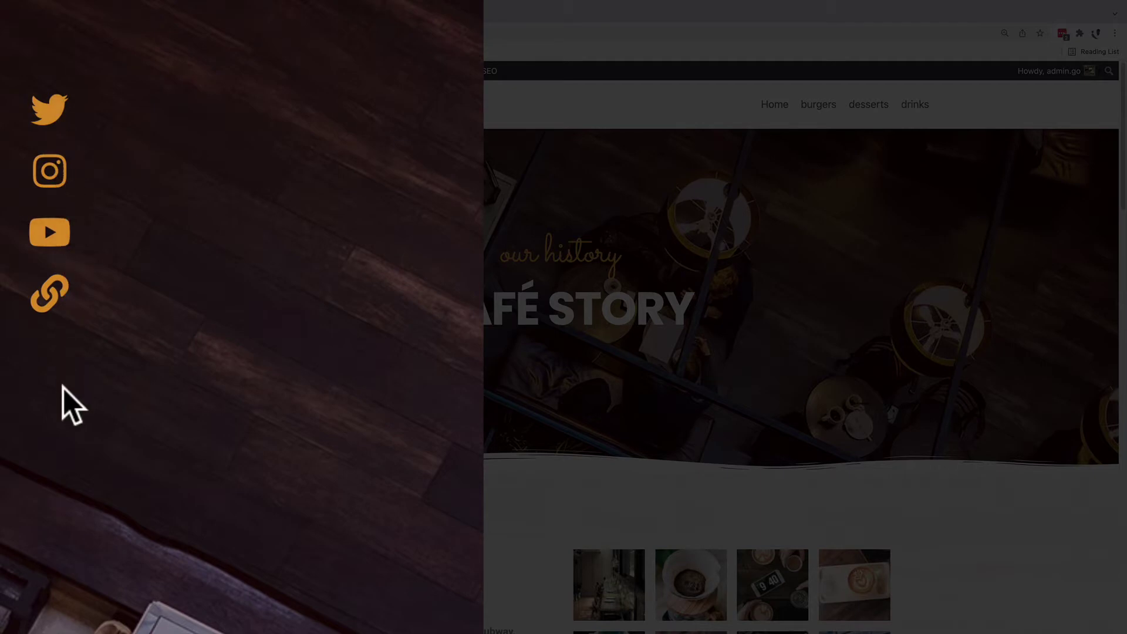
Step: Scroll the page, then follow the left social bar's link icon to open gotechug.com in a new tab
{"action": "scroll", "coordinate": [199, 358], "scroll_direction": "down", "scroll_amount": 3}
{"action": "scroll", "coordinate": [108, 313], "scroll_direction": "down", "scroll_amount": 10}
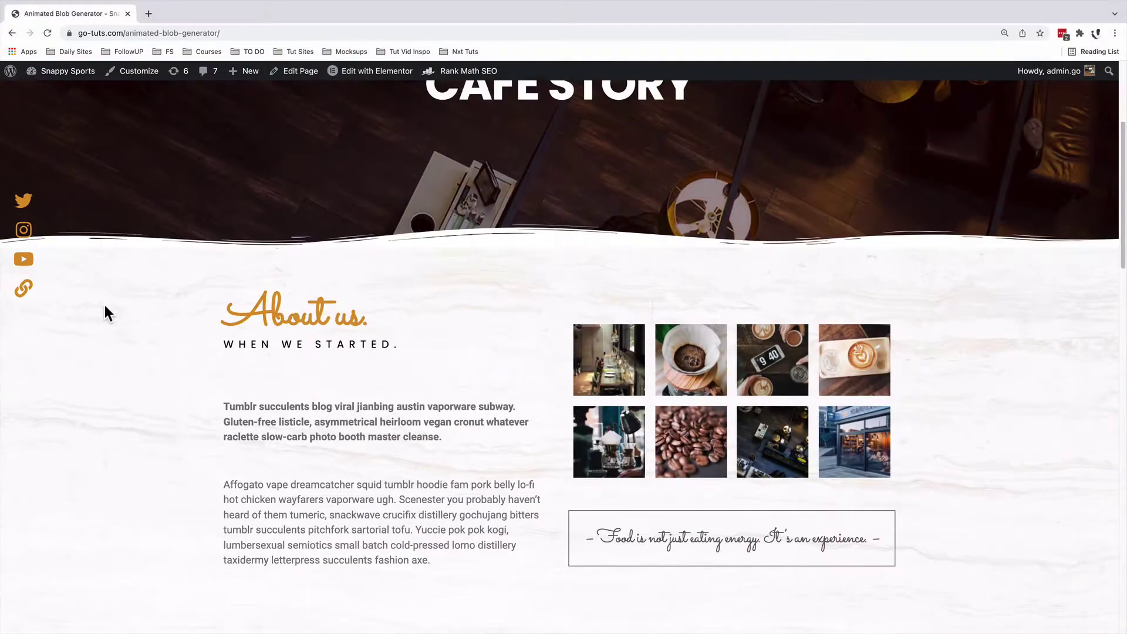
{"action": "scroll", "coordinate": [109, 313], "scroll_direction": "down", "scroll_amount": 10}
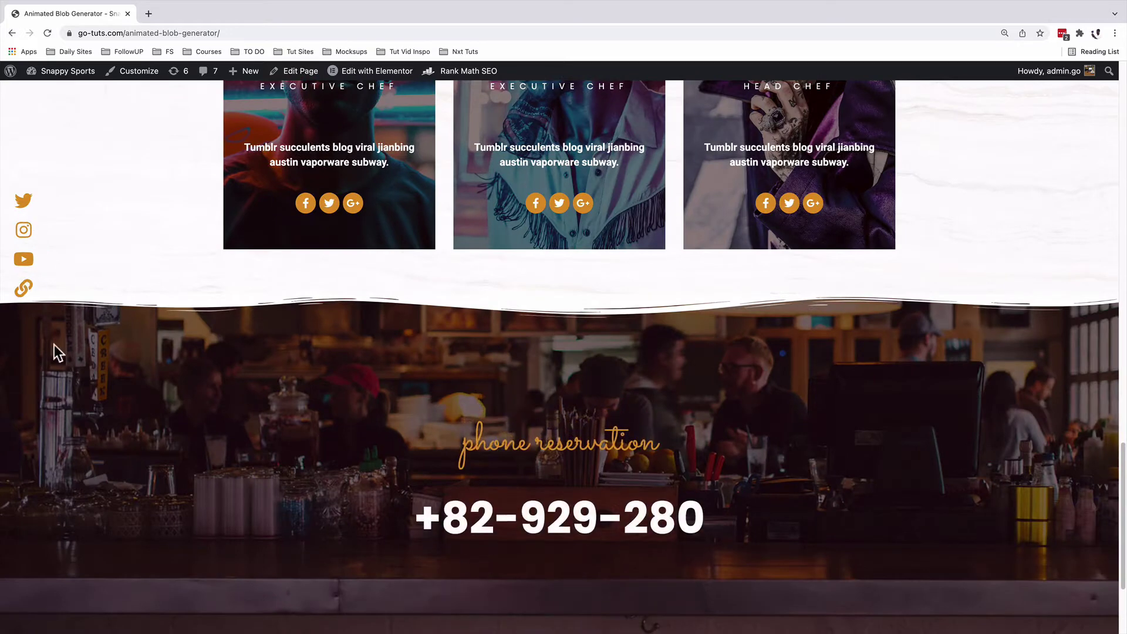
{"action": "scroll", "coordinate": [58, 326], "scroll_direction": "down", "scroll_amount": 5}
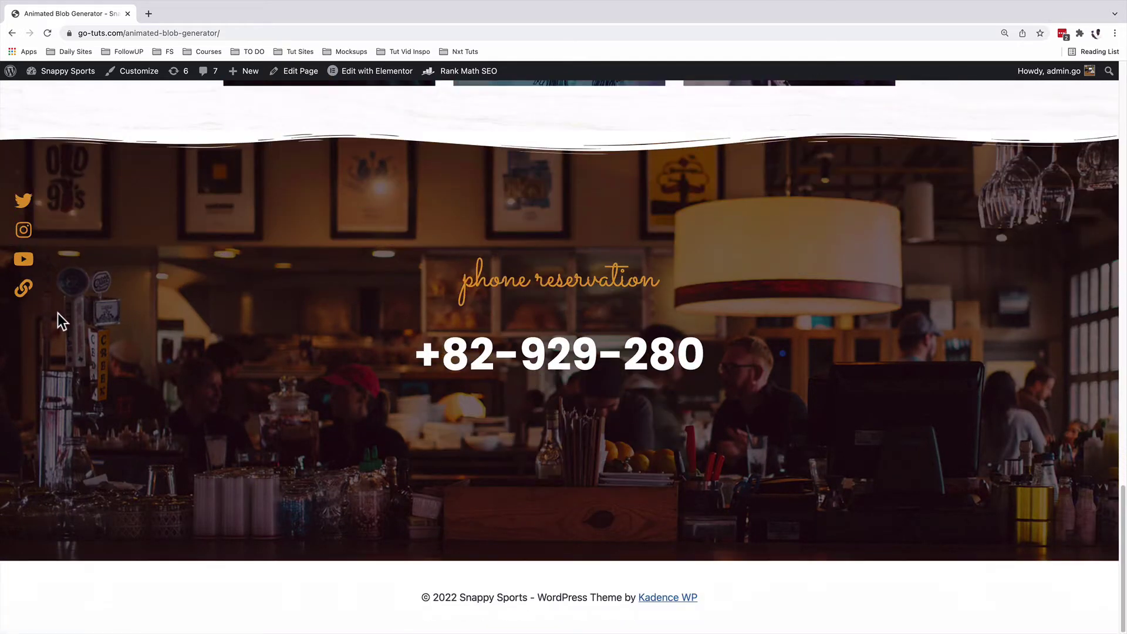
{"action": "scroll", "coordinate": [58, 312], "scroll_direction": "up", "scroll_amount": 20}
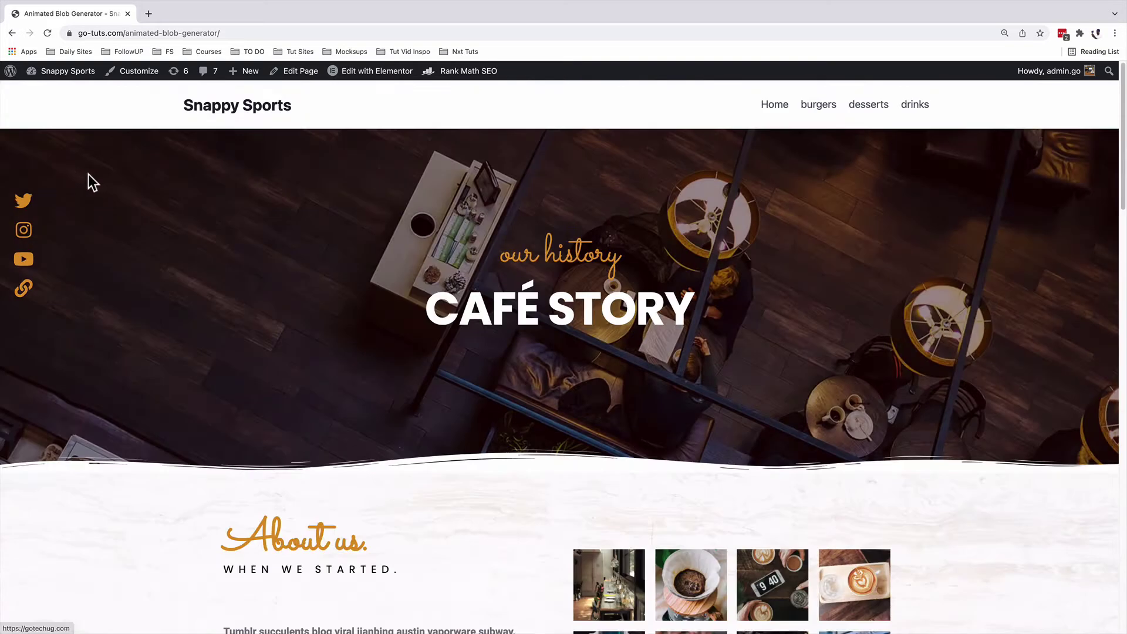
{"action": "left_click", "coordinate": [25, 289]}
{"action": "left_click", "coordinate": [23, 292]}
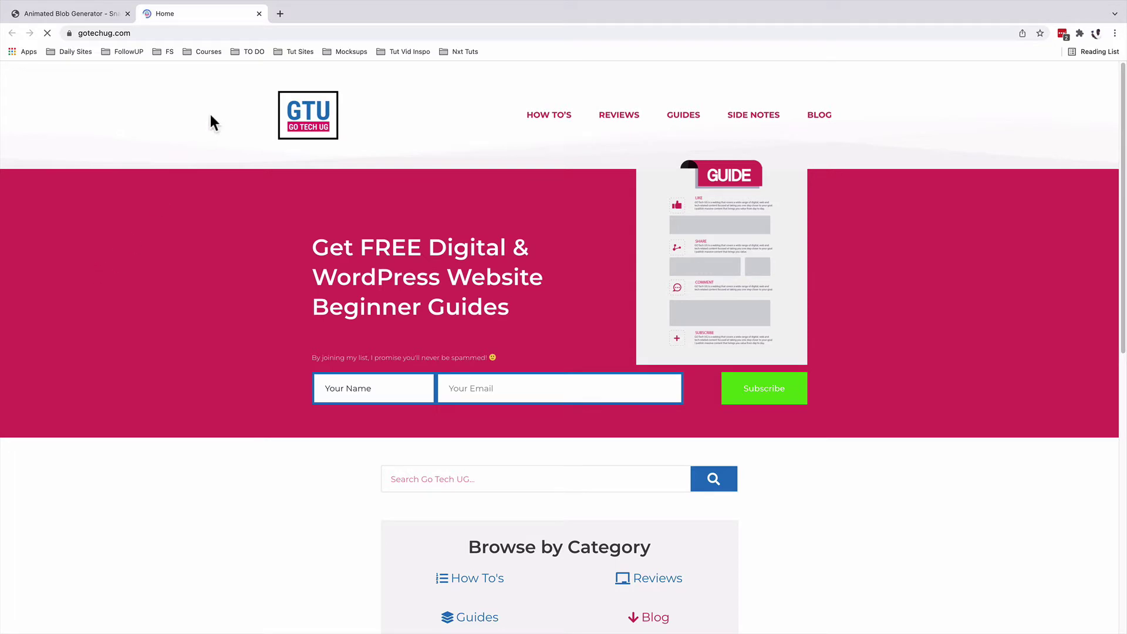
Step: Return to the café page tab and scroll through it to review the left-edge social icons
{"action": "key", "text": "ctrl+shift+Tab"}
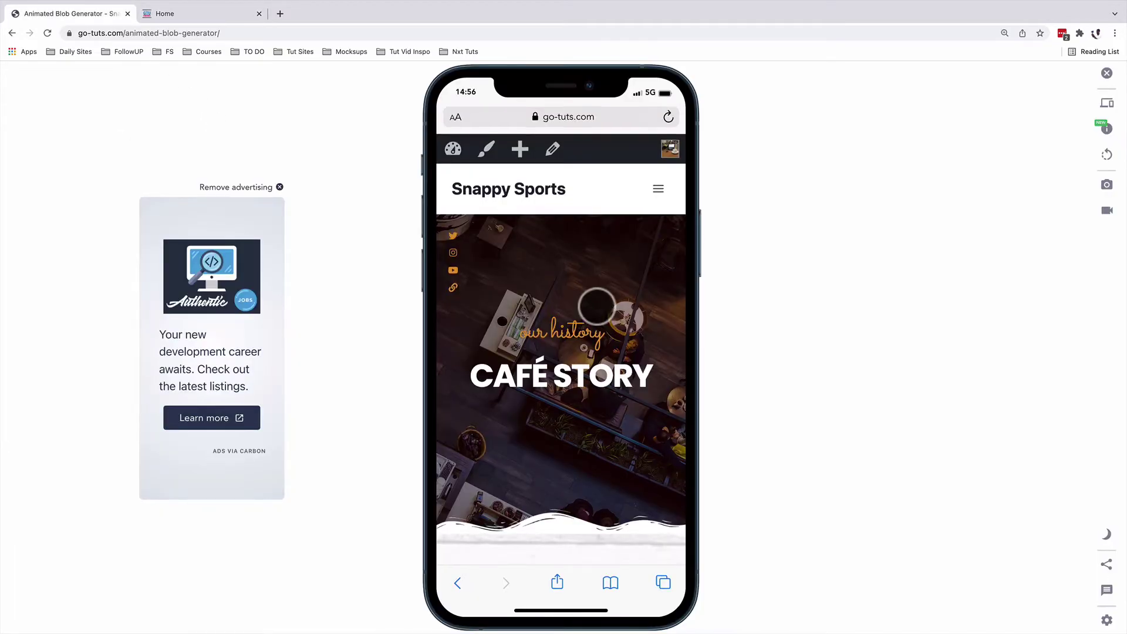
{"action": "scroll", "coordinate": [597, 306], "scroll_direction": "down", "scroll_amount": 5}
{"action": "scroll", "coordinate": [597, 306], "scroll_direction": "down", "scroll_amount": 10}
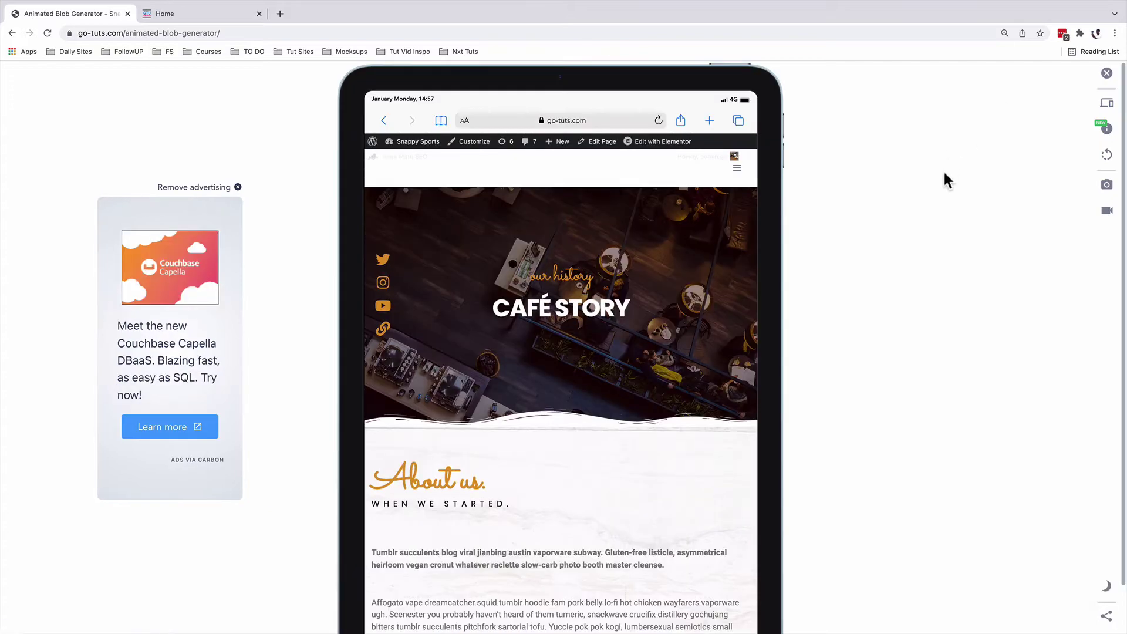
{"action": "scroll", "coordinate": [726, 288], "scroll_direction": "down", "scroll_amount": 15}
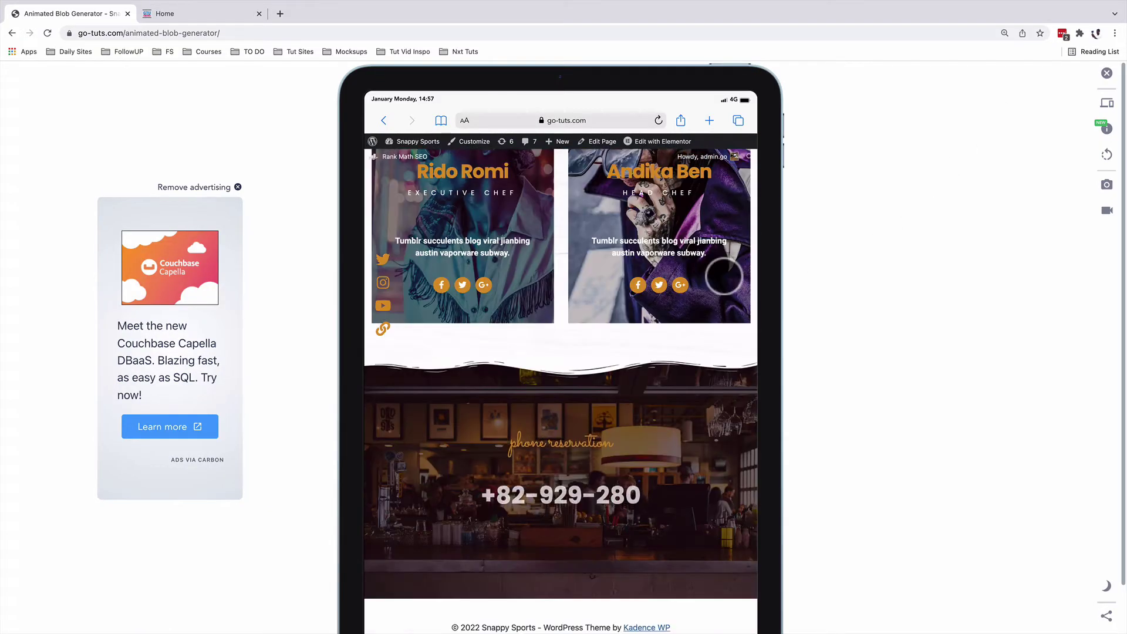
{"action": "scroll", "coordinate": [726, 287], "scroll_direction": "up", "scroll_amount": 15}
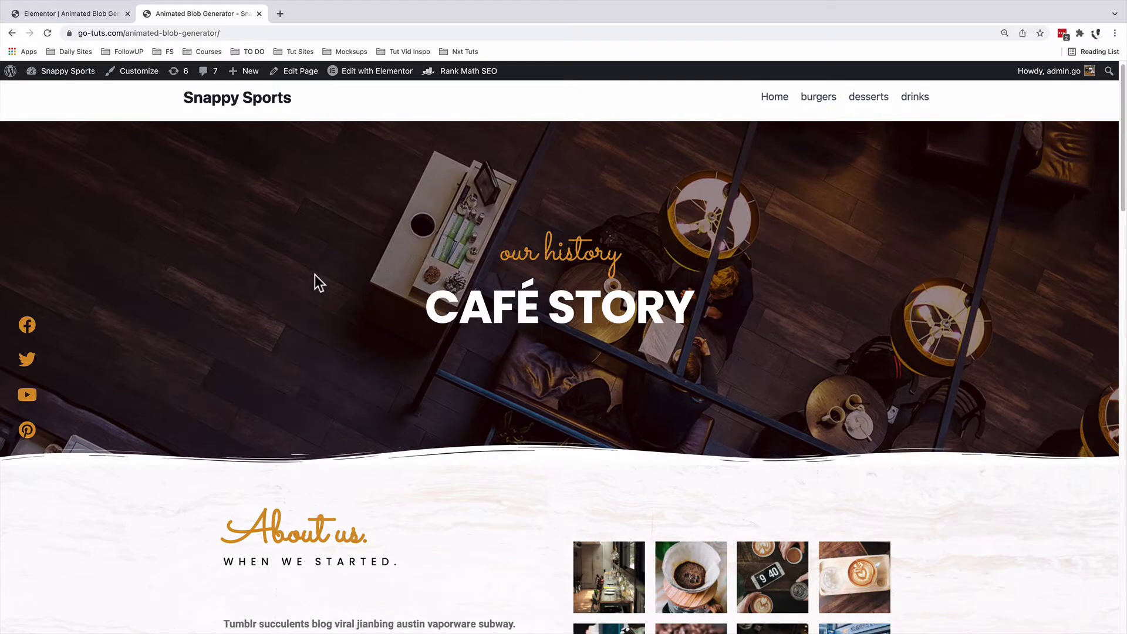
Step: In the Elementor editor, select the hero section and start a widget search in the Elements panel
{"action": "left_click", "coordinate": [51, 12]}
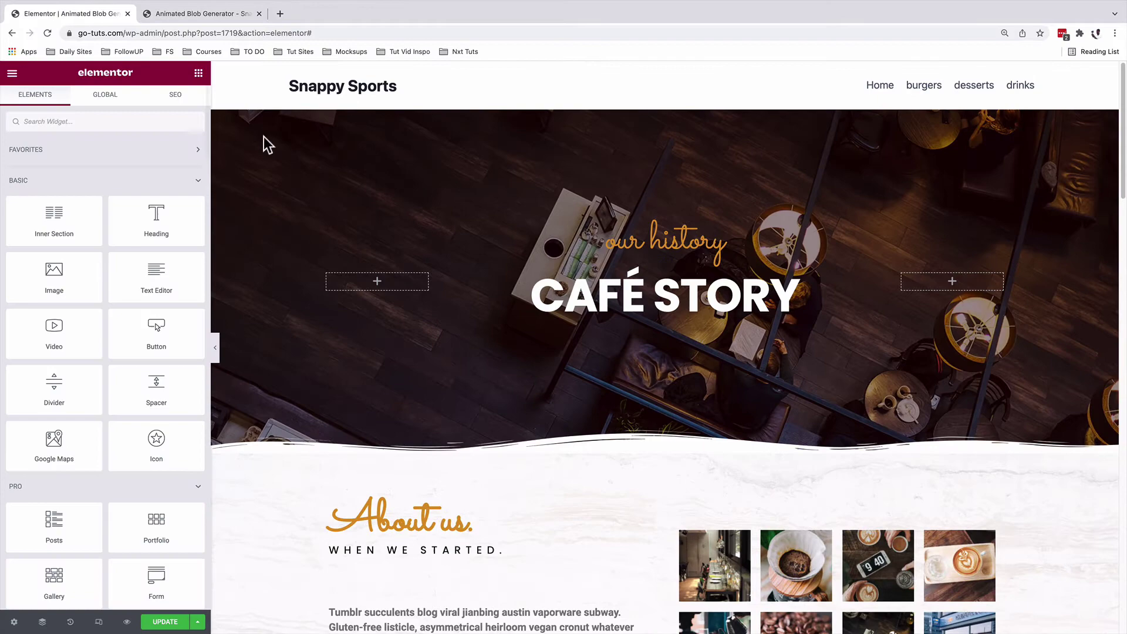
{"action": "scroll", "coordinate": [527, 395], "scroll_direction": "down", "scroll_amount": 20}
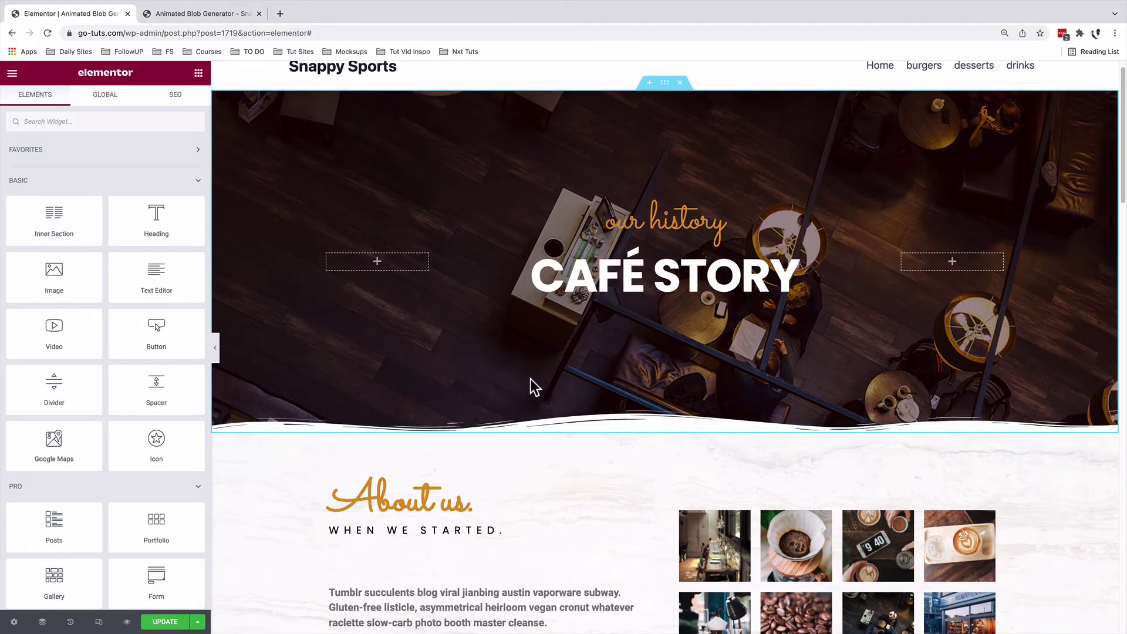
{"action": "scroll", "coordinate": [534, 367], "scroll_direction": "up", "scroll_amount": 20}
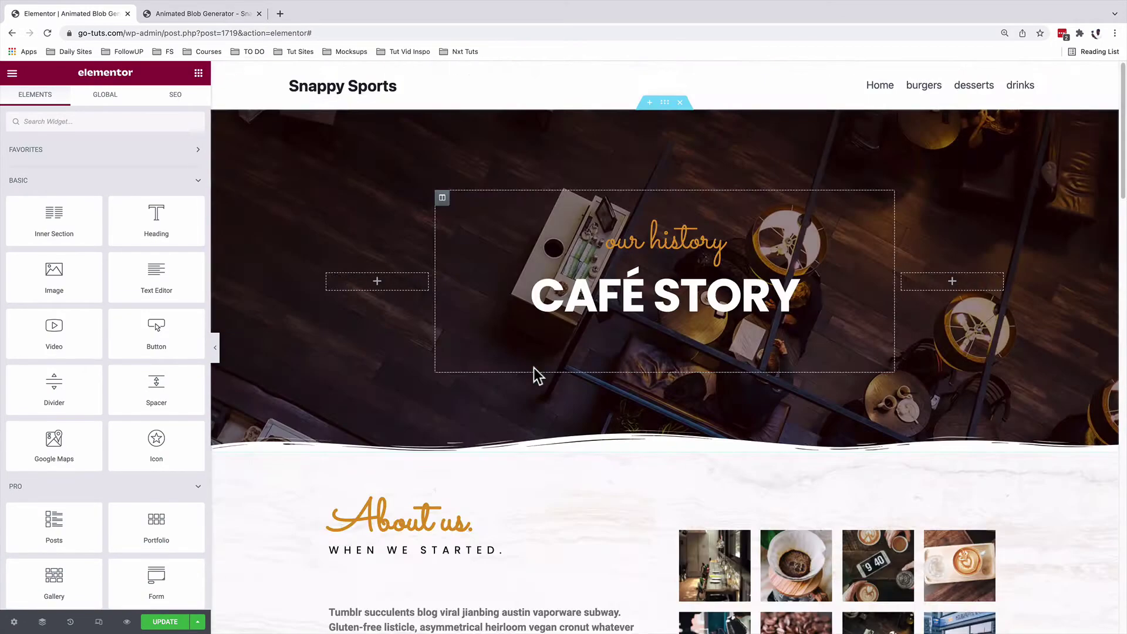
{"action": "left_click", "coordinate": [665, 103]}
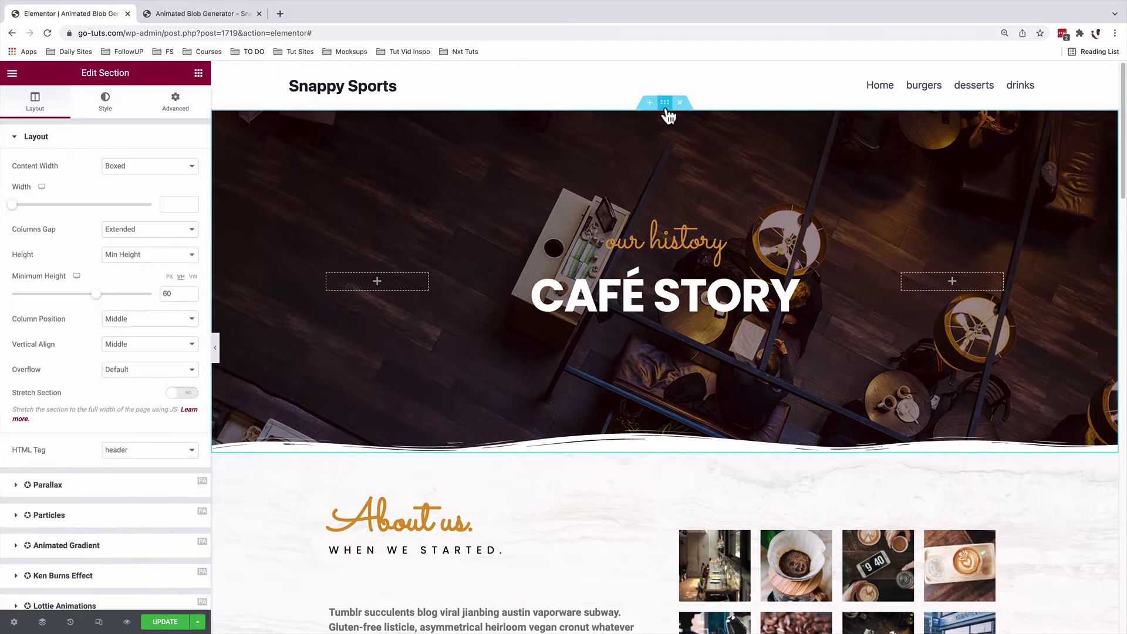
{"action": "left_click", "coordinate": [199, 74]}
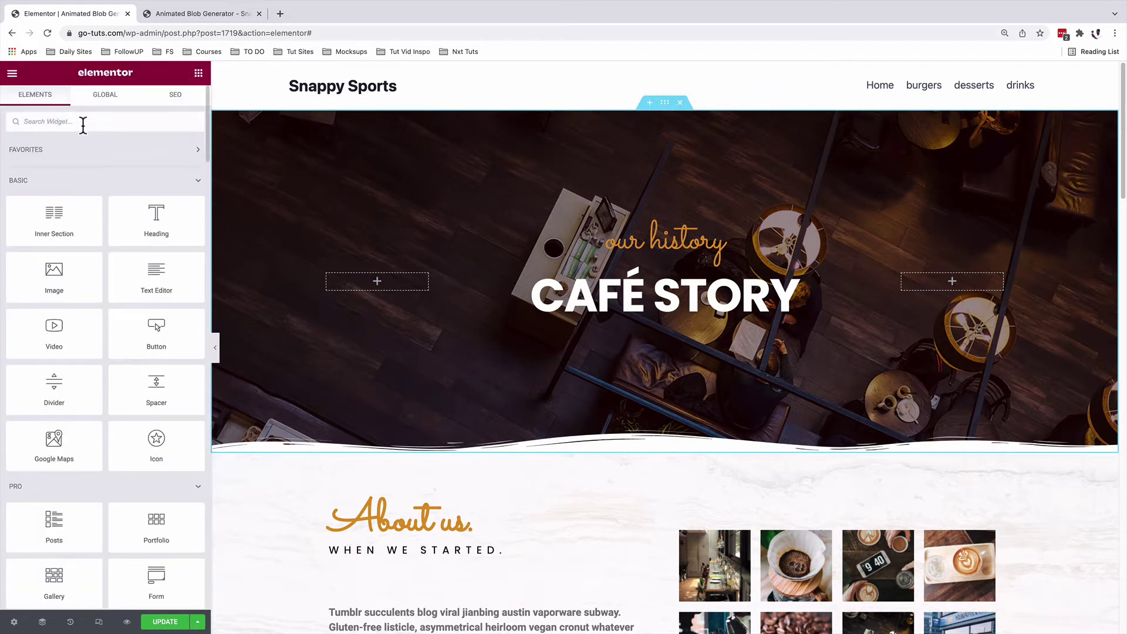
{"action": "left_click", "coordinate": [83, 124]}
Step: Search 'soci' and drop the Social Icons widget below the CAFÉ STORY heading
{"action": "type", "text": "soci"}
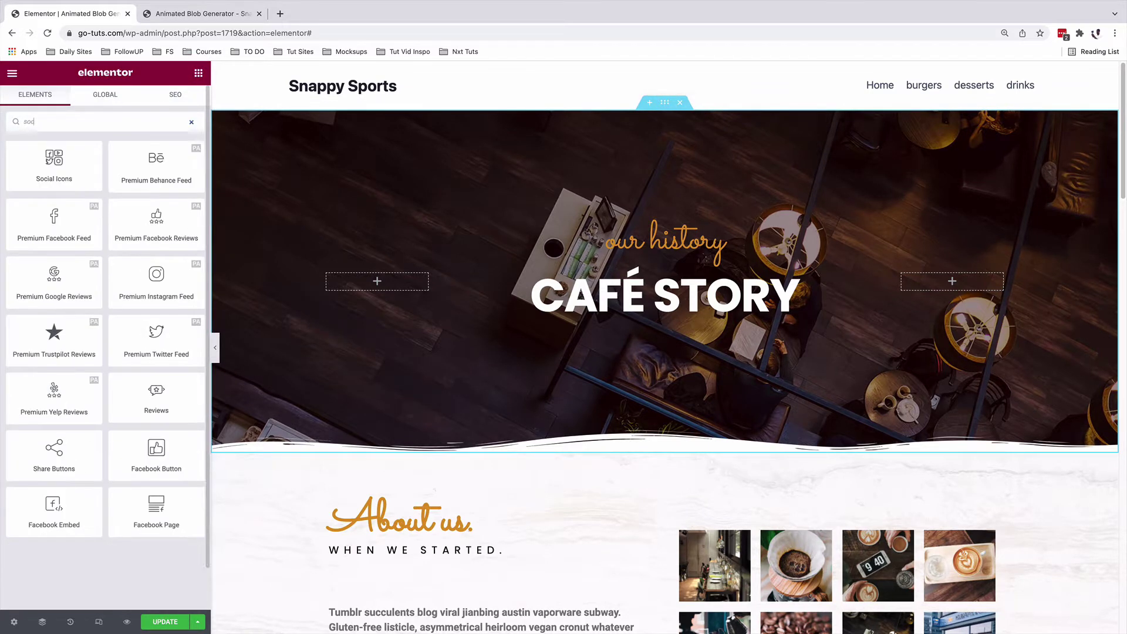
{"action": "left_click_drag", "start_coordinate": [24, 149], "coordinate": [449, 337]}
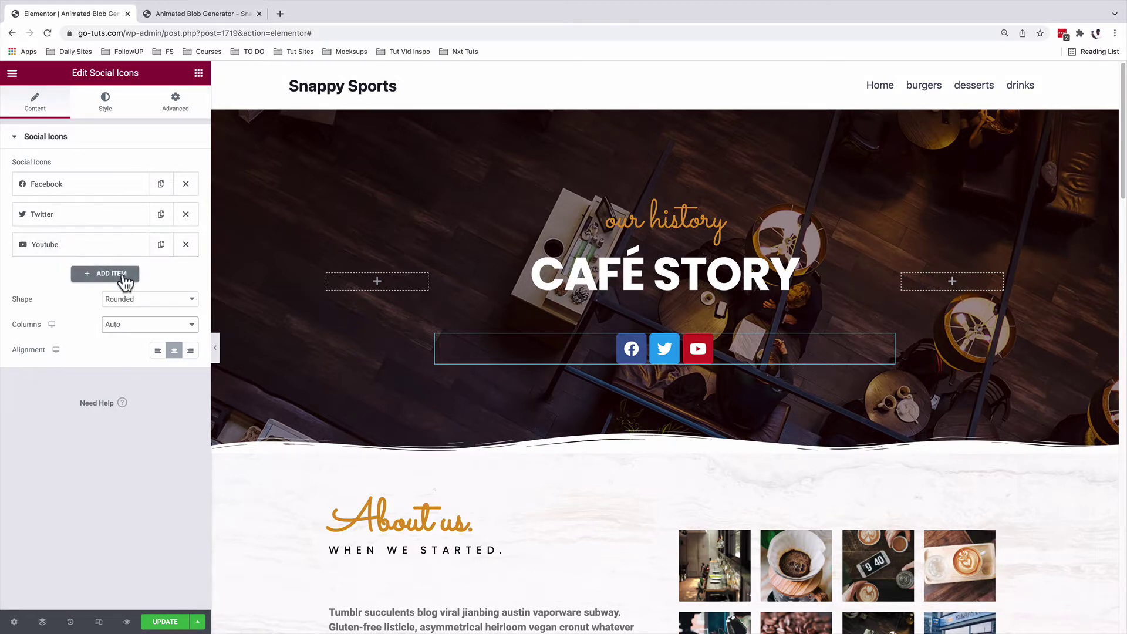
Step: Add a fourth social item and give it the Link icon from the Icon Library
{"action": "left_click", "coordinate": [95, 274]}
{"action": "left_click", "coordinate": [77, 275]}
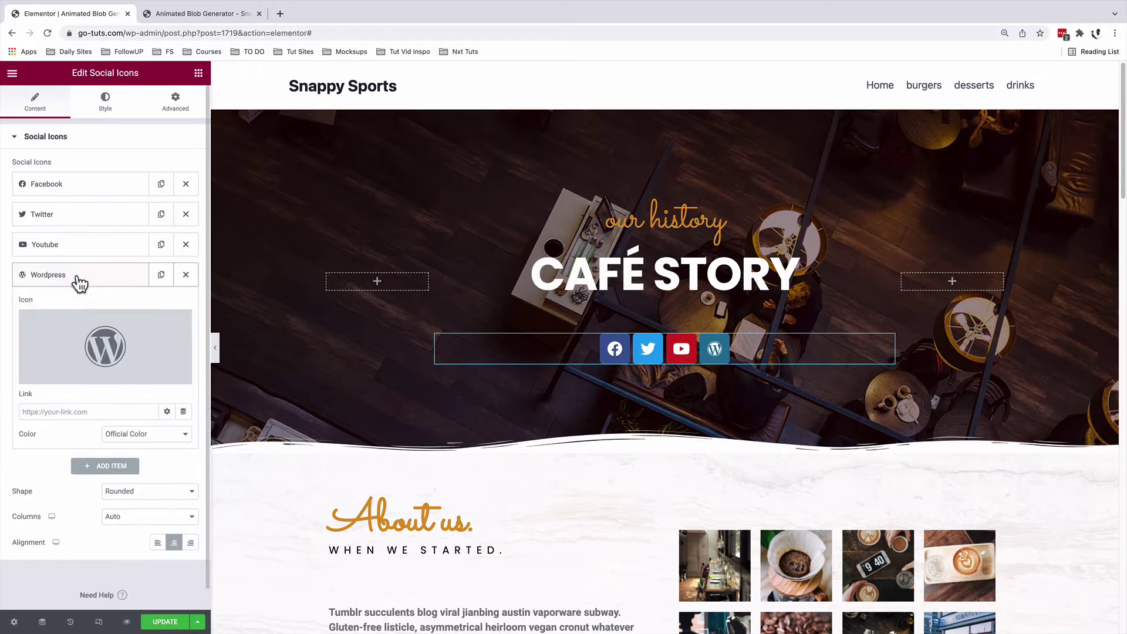
{"action": "left_click", "coordinate": [77, 346]}
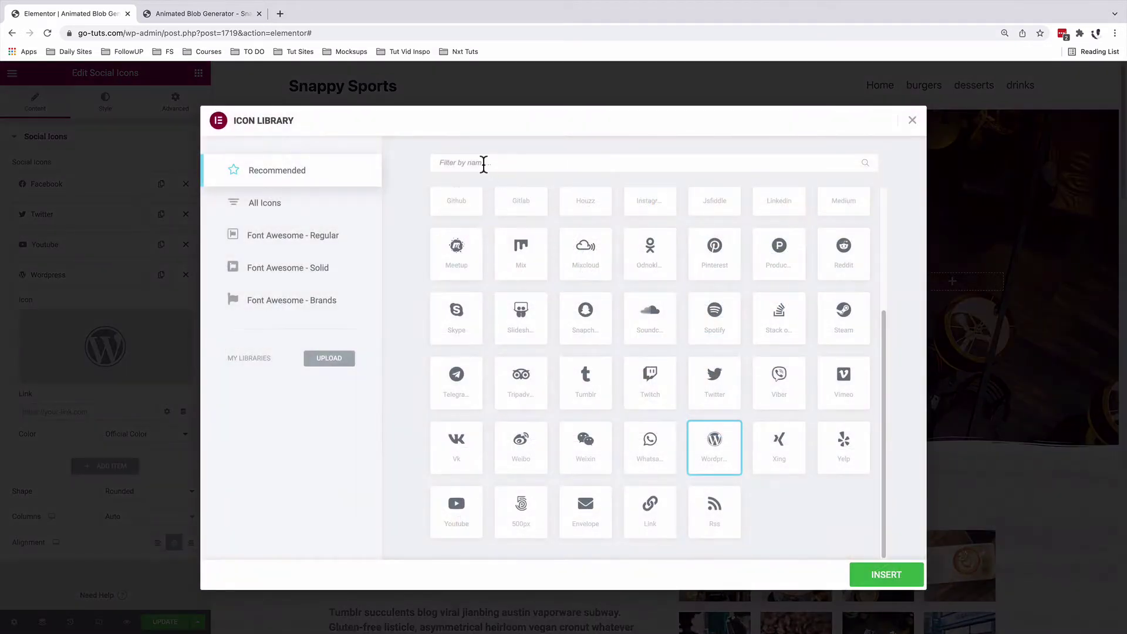
{"action": "type", "text": "link"}
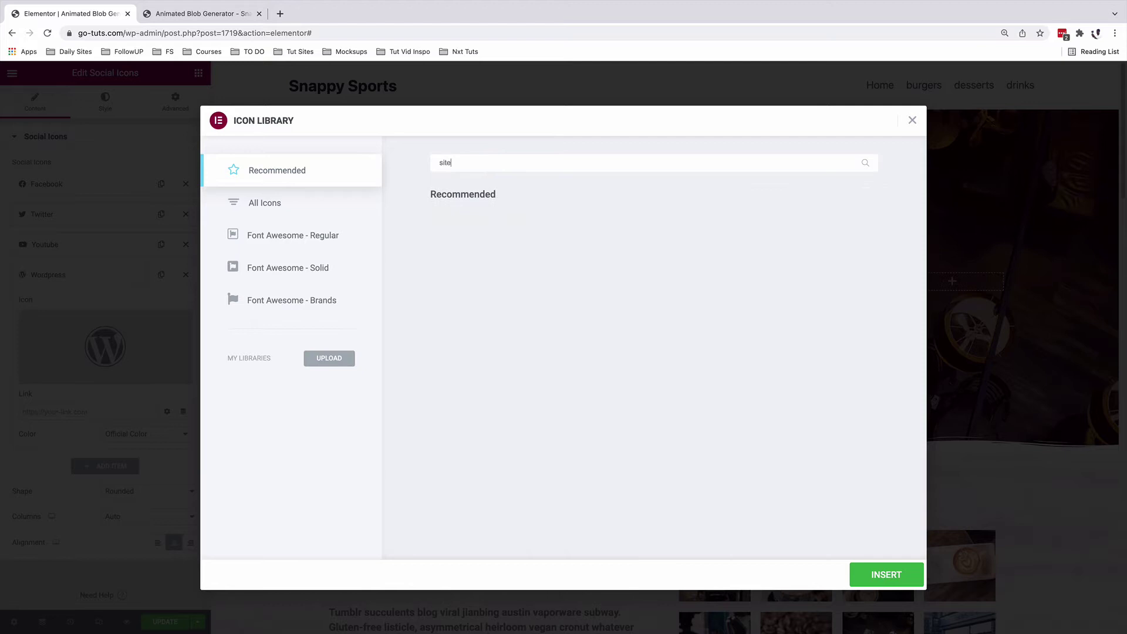
{"action": "left_click", "coordinate": [650, 511]}
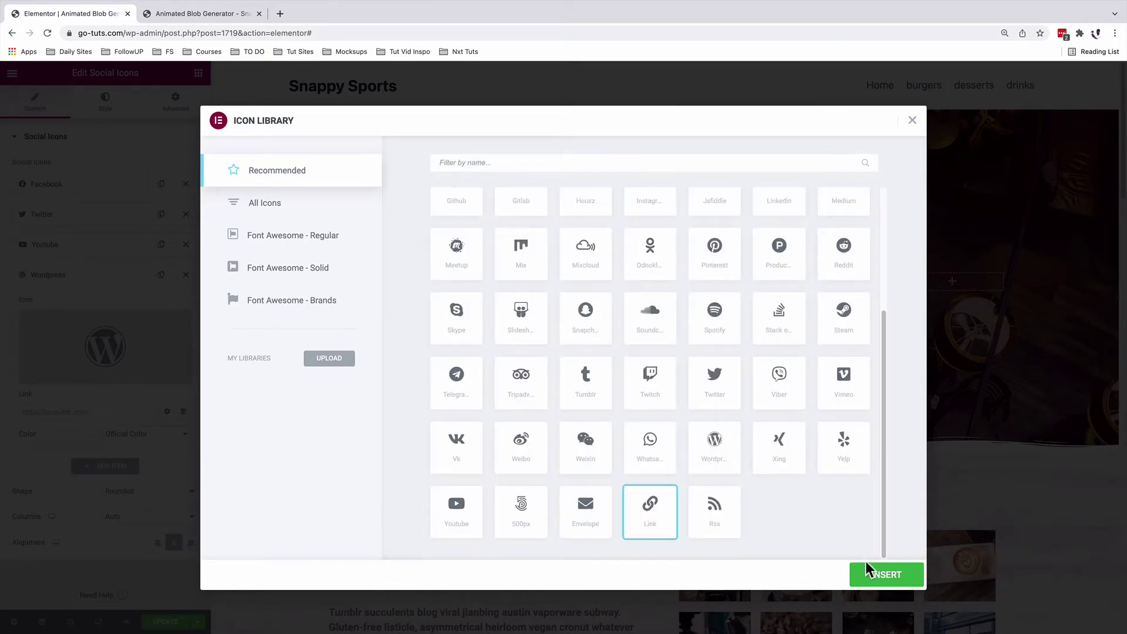
{"action": "left_click", "coordinate": [868, 574]}
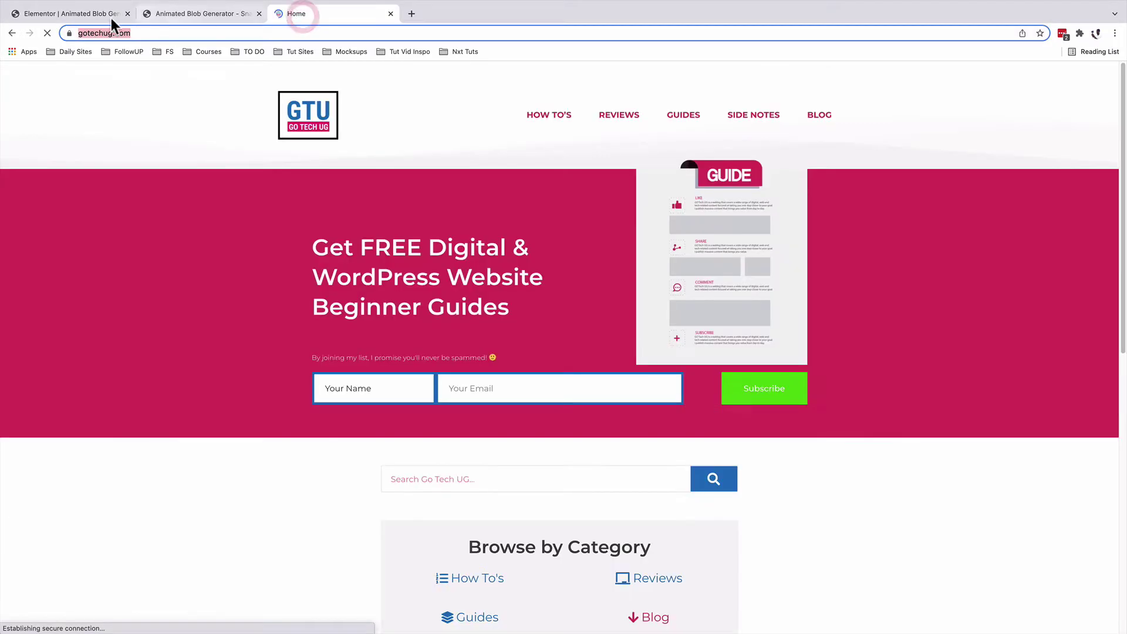
{"action": "left_click", "coordinate": [83, 16]}
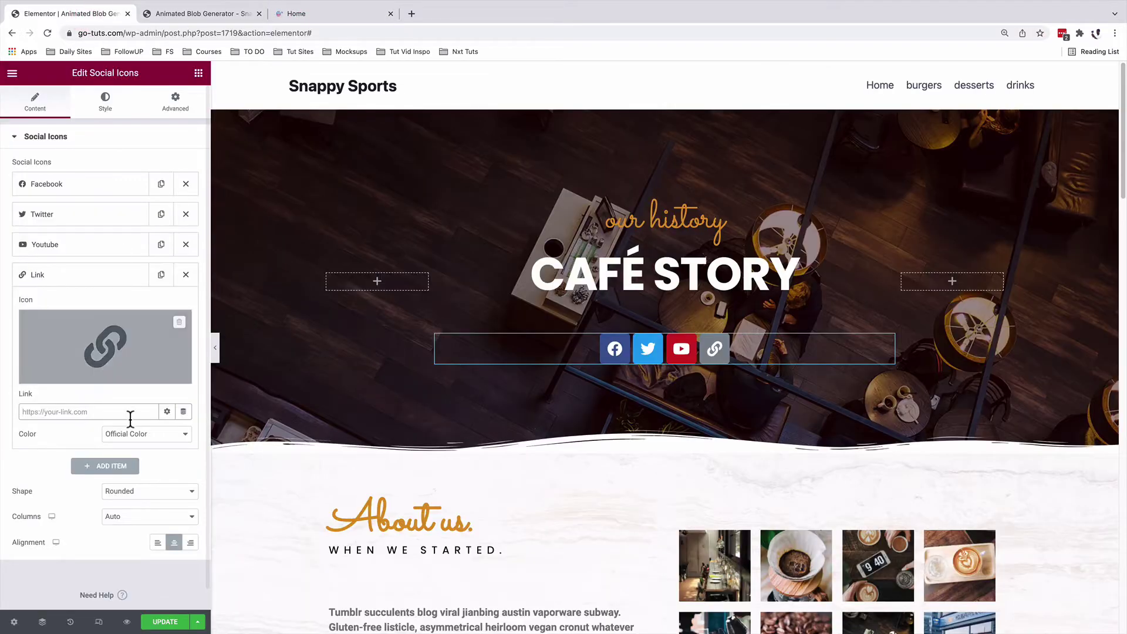
{"action": "type", "text": "https://gotechug.com/"}
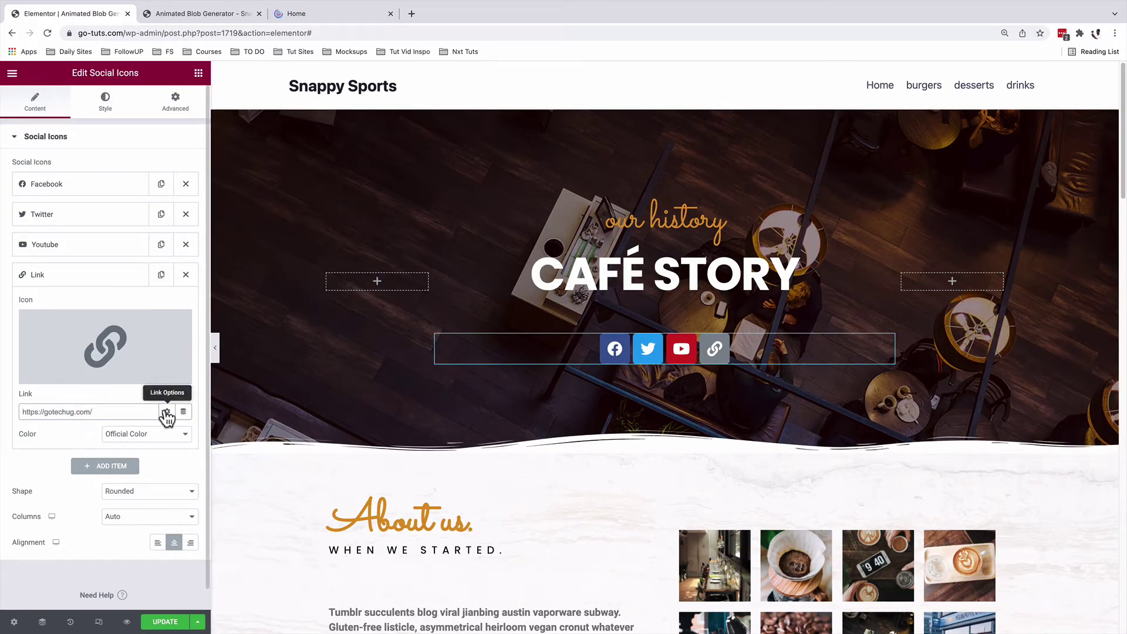
{"action": "left_click", "coordinate": [167, 412]}
{"action": "left_click", "coordinate": [167, 412]}
{"action": "left_click", "coordinate": [167, 412]}
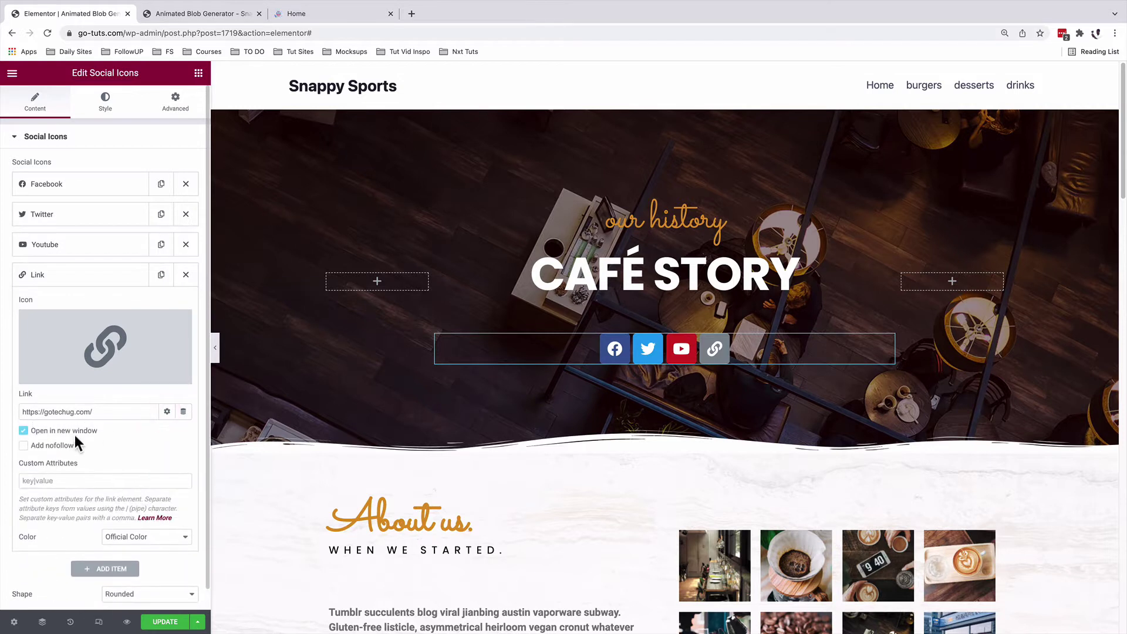
Step: Remove the Facebook item from the social icons list
{"action": "left_click", "coordinate": [78, 275]}
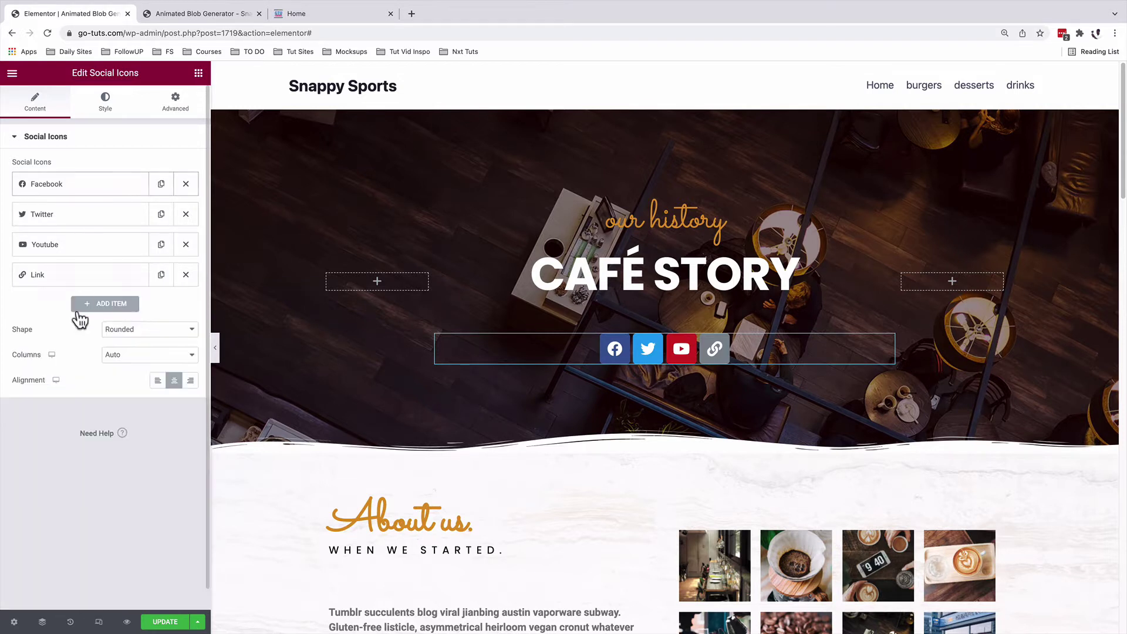
{"action": "left_click", "coordinate": [77, 187]}
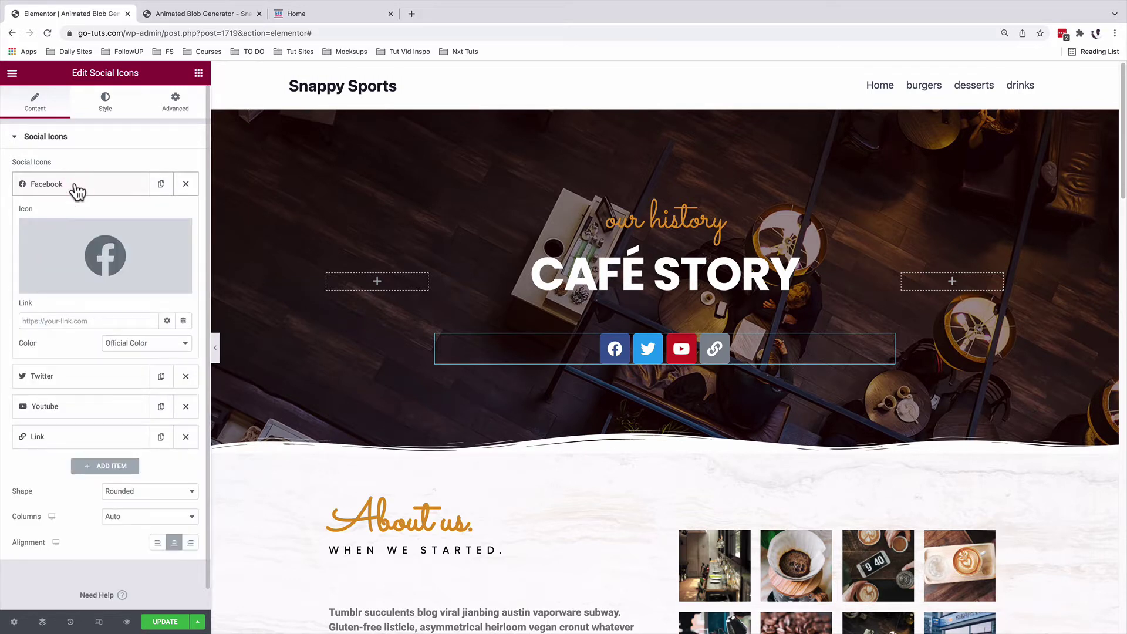
{"action": "double_click", "coordinate": [77, 187]}
{"action": "left_click", "coordinate": [77, 187]}
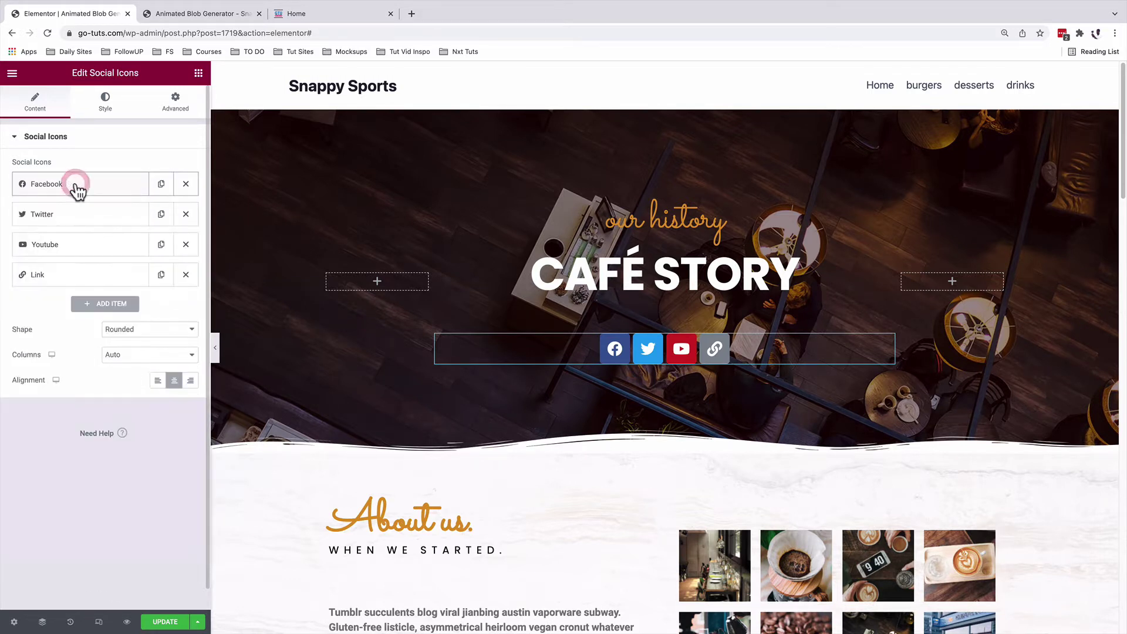
{"action": "left_click", "coordinate": [186, 188]}
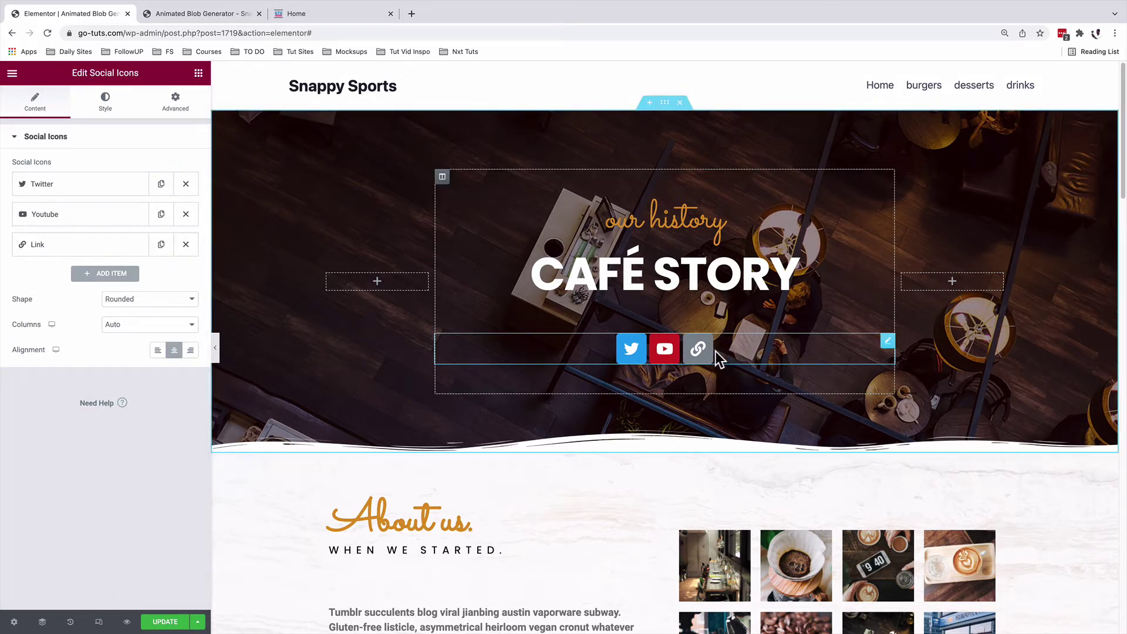
Step: Add an Instagram item and drag it up the list toward Twitter
{"action": "left_click", "coordinate": [101, 273]}
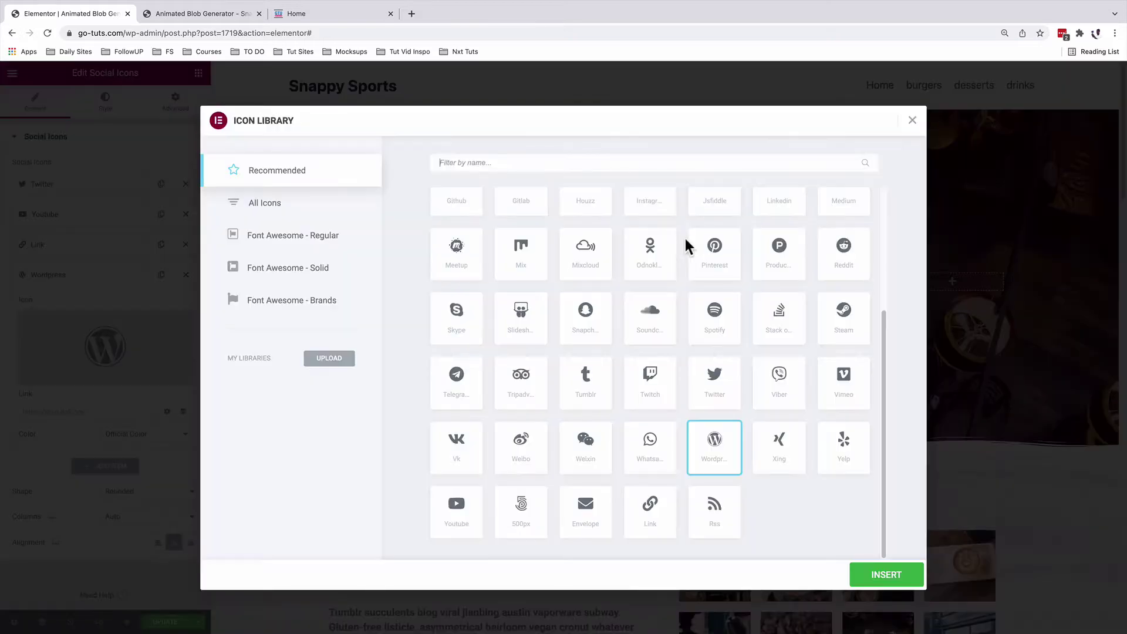
{"action": "type", "text": "i"}
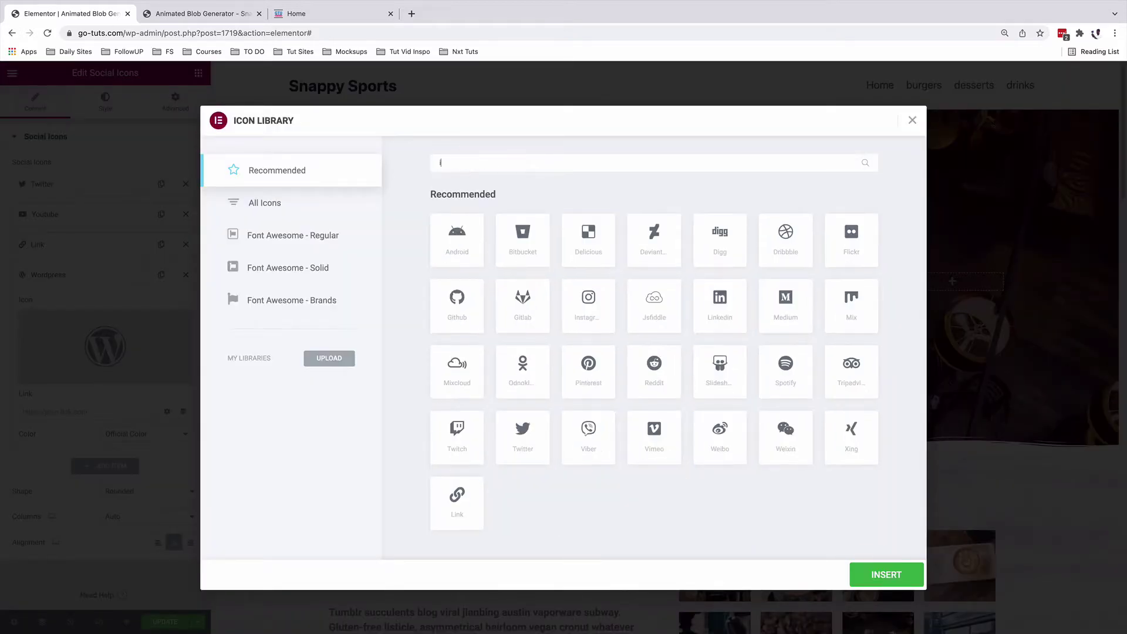
{"action": "type", "text": "nst"}
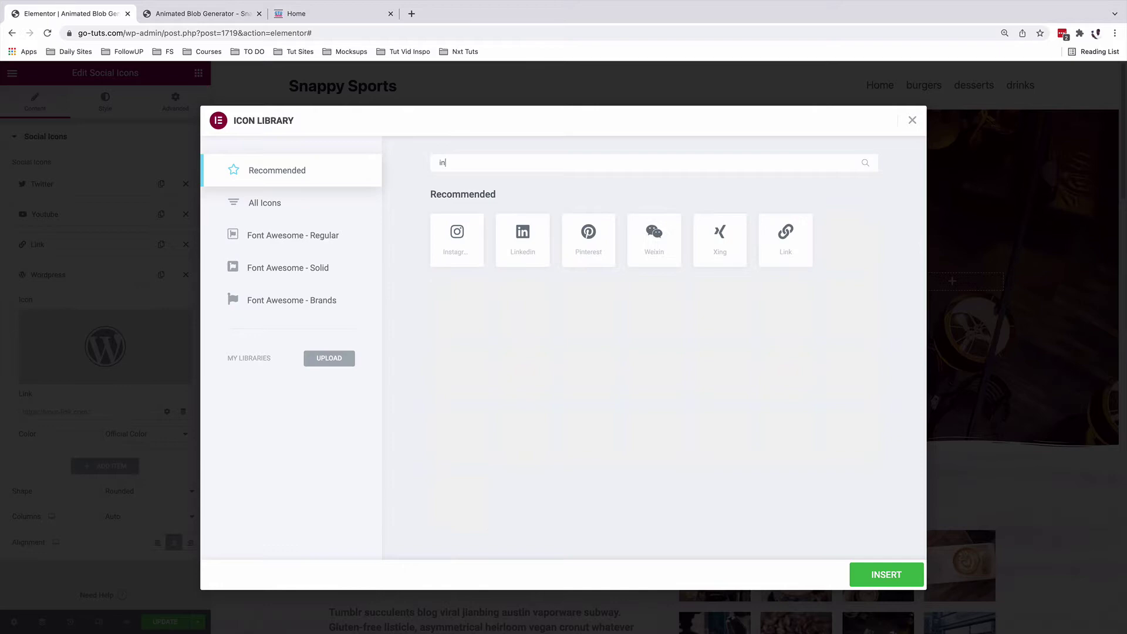
{"action": "left_click", "coordinate": [455, 247]}
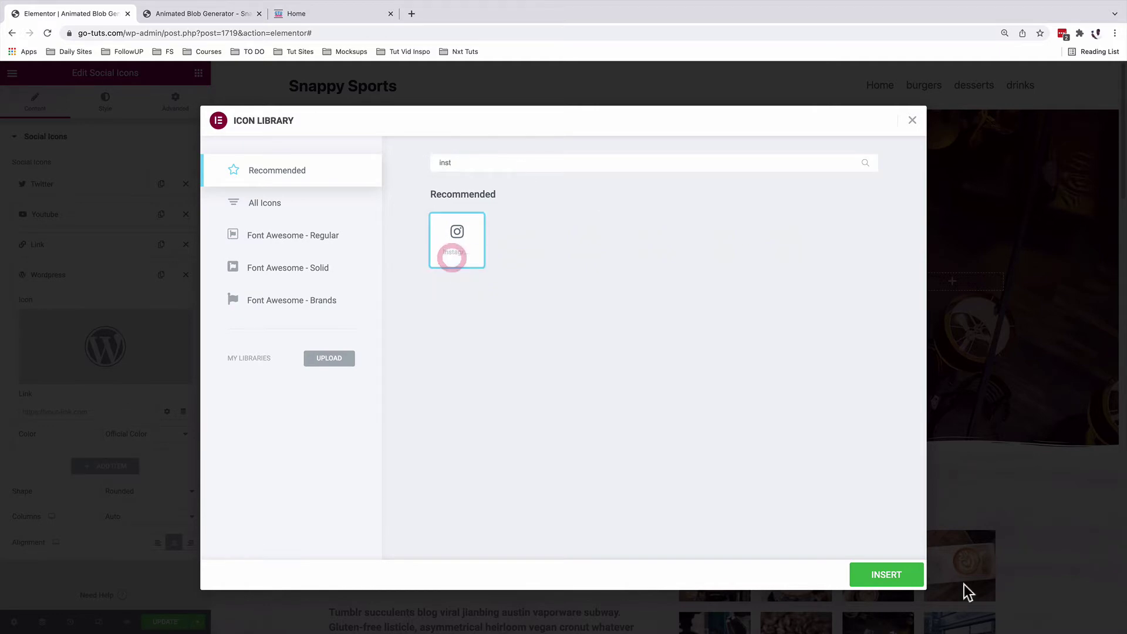
{"action": "left_click", "coordinate": [884, 576]}
{"action": "left_click", "coordinate": [76, 275]}
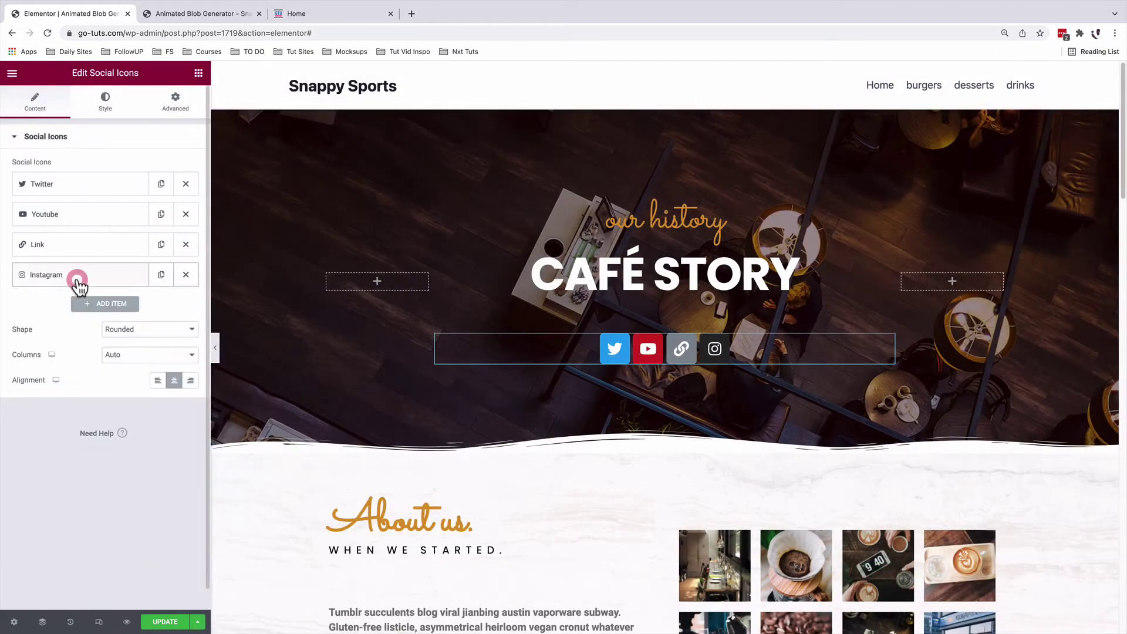
{"action": "left_click_drag", "start_coordinate": [76, 274], "coordinate": [64, 193]}
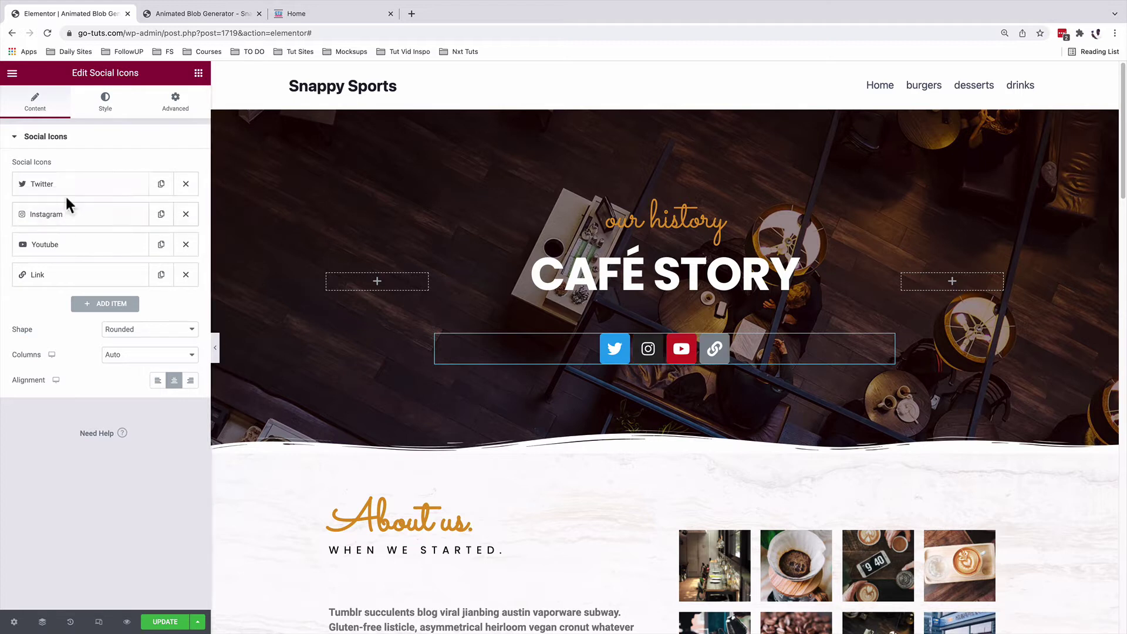
Step: Place Instagram right after Twitter and begin typing its link
{"action": "left_click", "coordinate": [64, 188]}
{"action": "left_click", "coordinate": [57, 187]}
{"action": "left_click", "coordinate": [63, 216]}
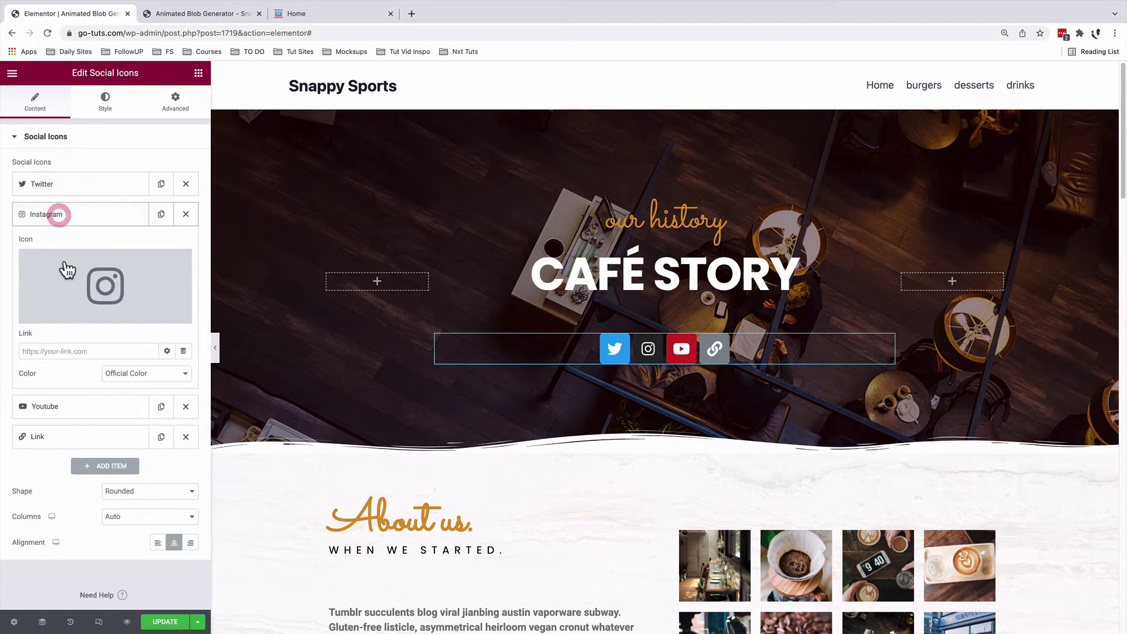
{"action": "left_click", "coordinate": [64, 351]}
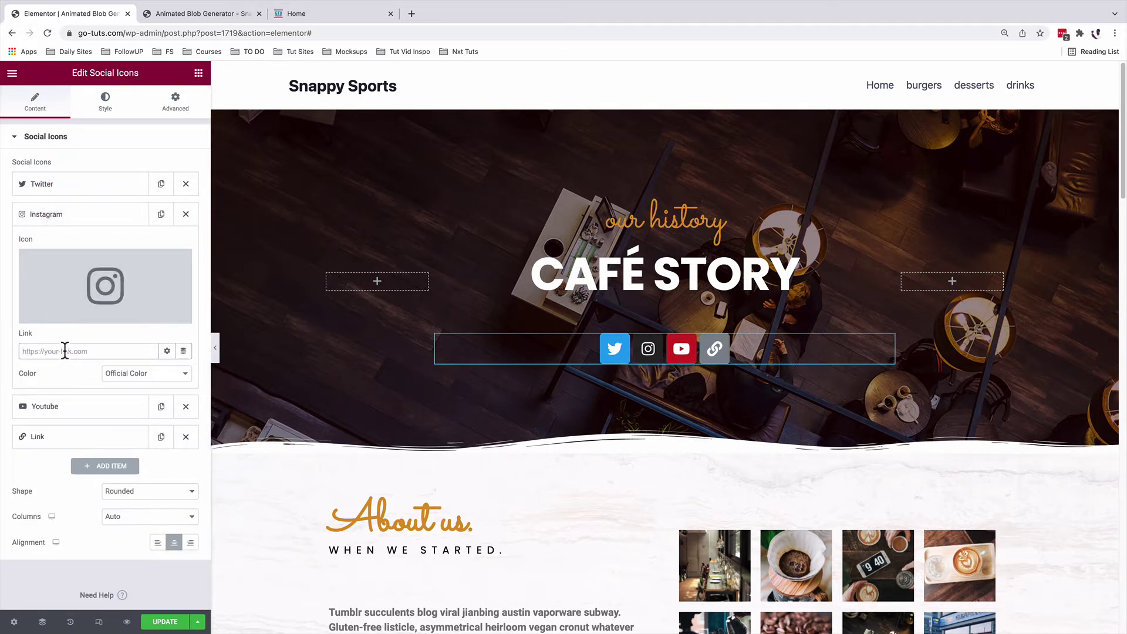
{"action": "type", "text": "in"}
{"action": "left_click", "coordinate": [56, 184]}
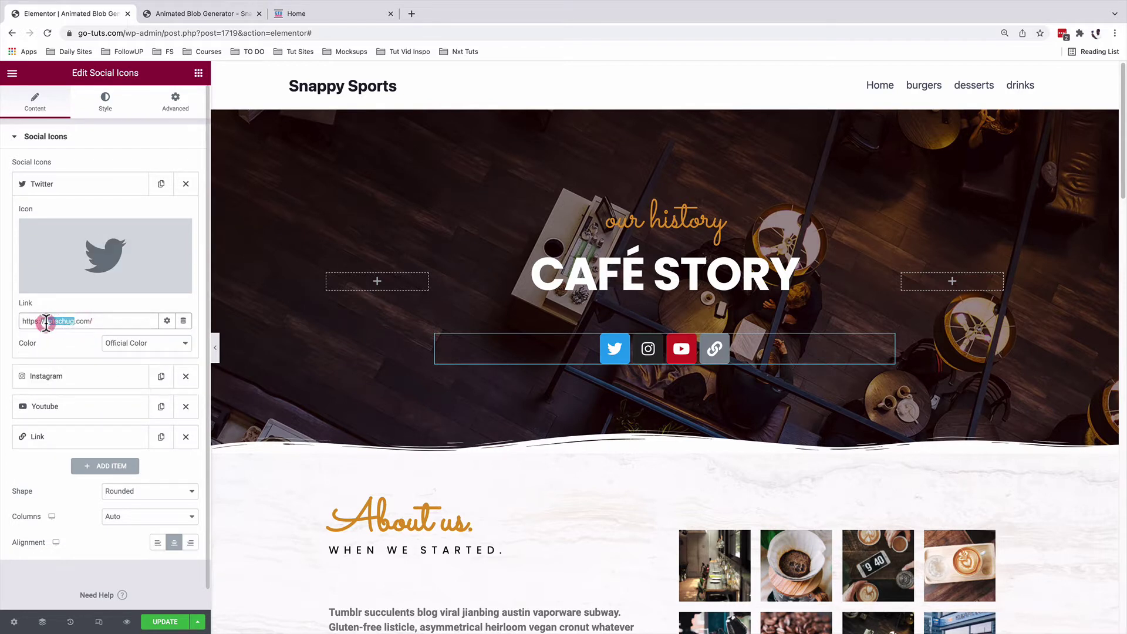
{"action": "left_click", "coordinate": [75, 244]}
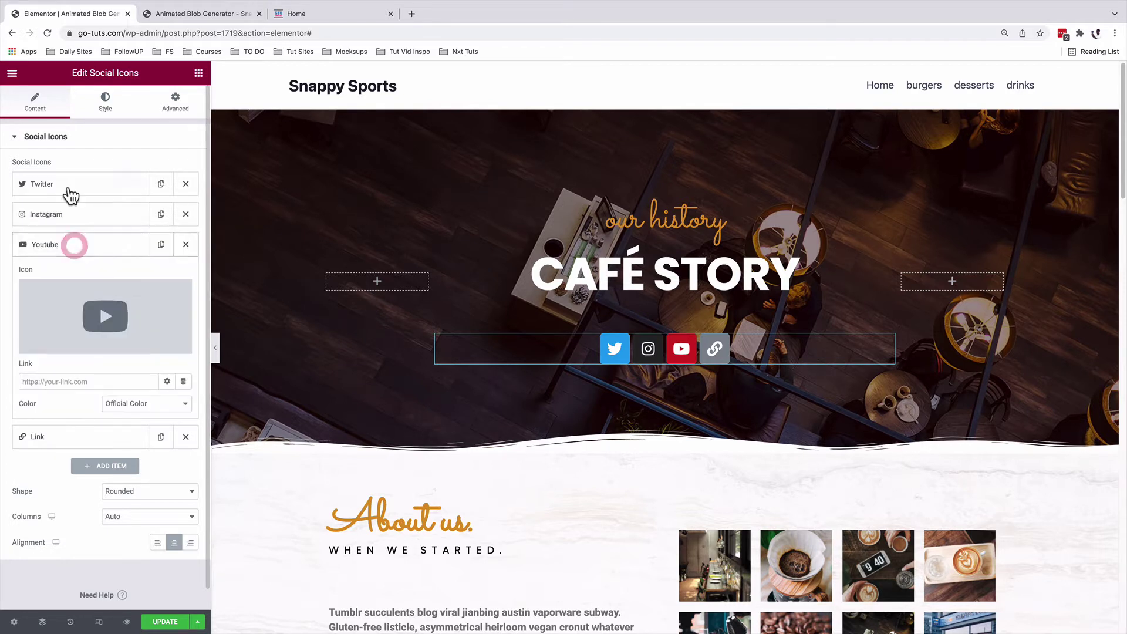
{"action": "left_click", "coordinate": [68, 184]}
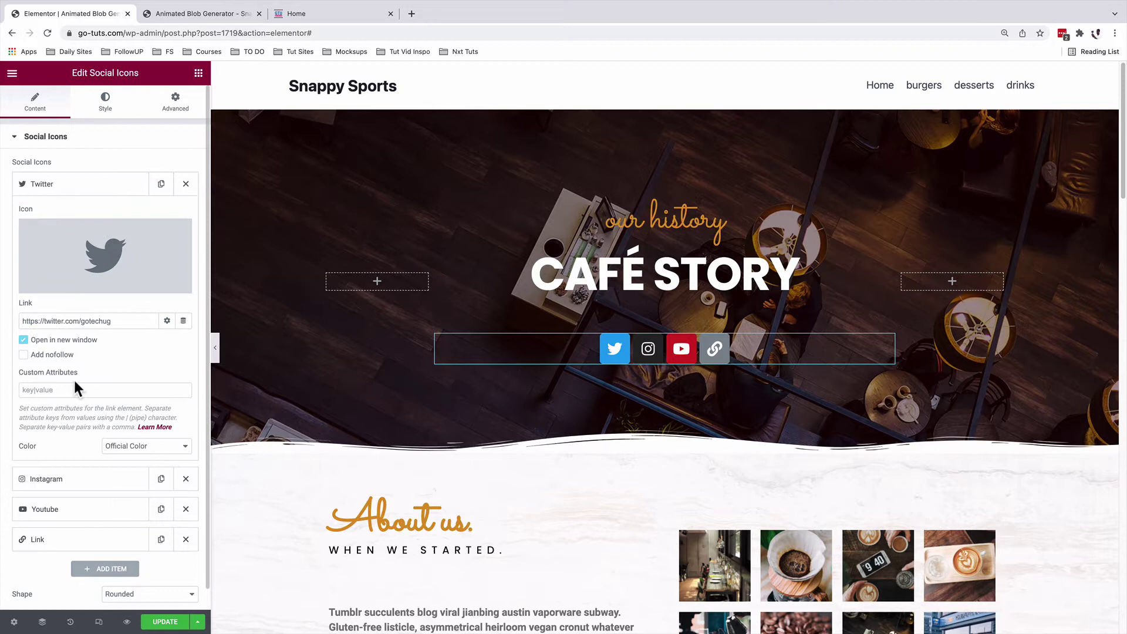
{"action": "left_click", "coordinate": [161, 452]}
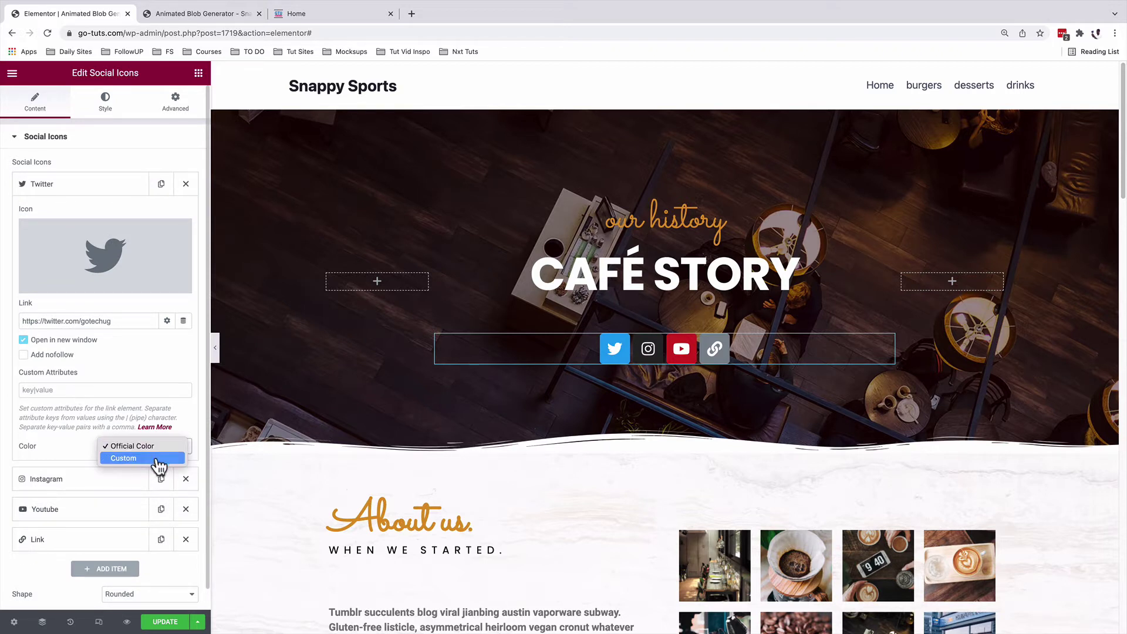
{"action": "left_click", "coordinate": [158, 461]}
{"action": "left_click", "coordinate": [147, 446]}
{"action": "left_click", "coordinate": [135, 434]}
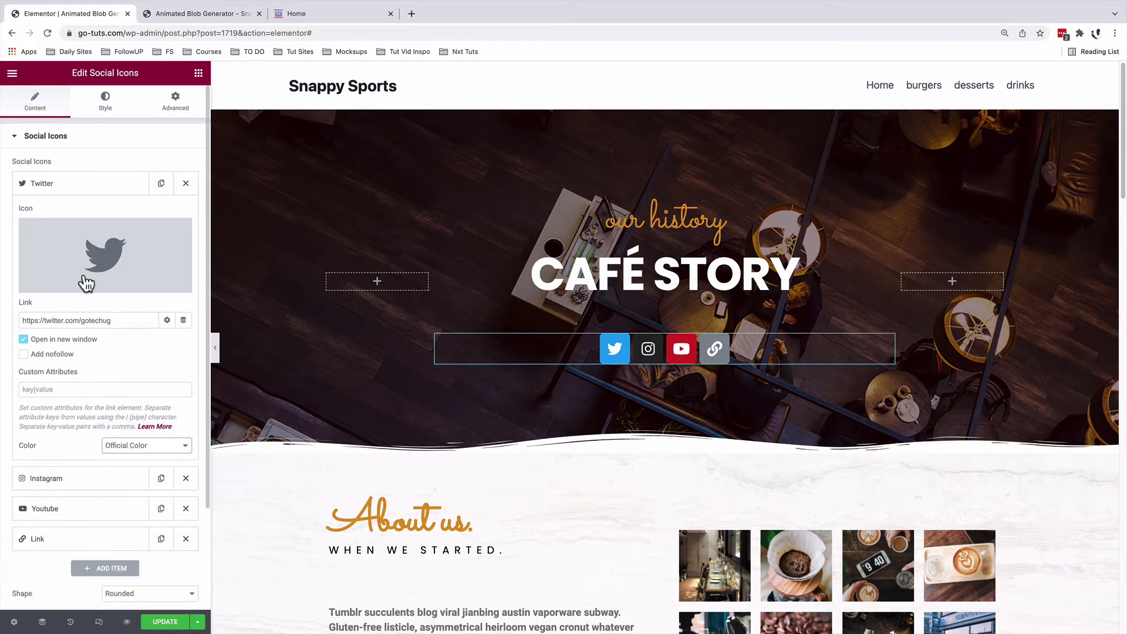
{"action": "left_click", "coordinate": [106, 103]}
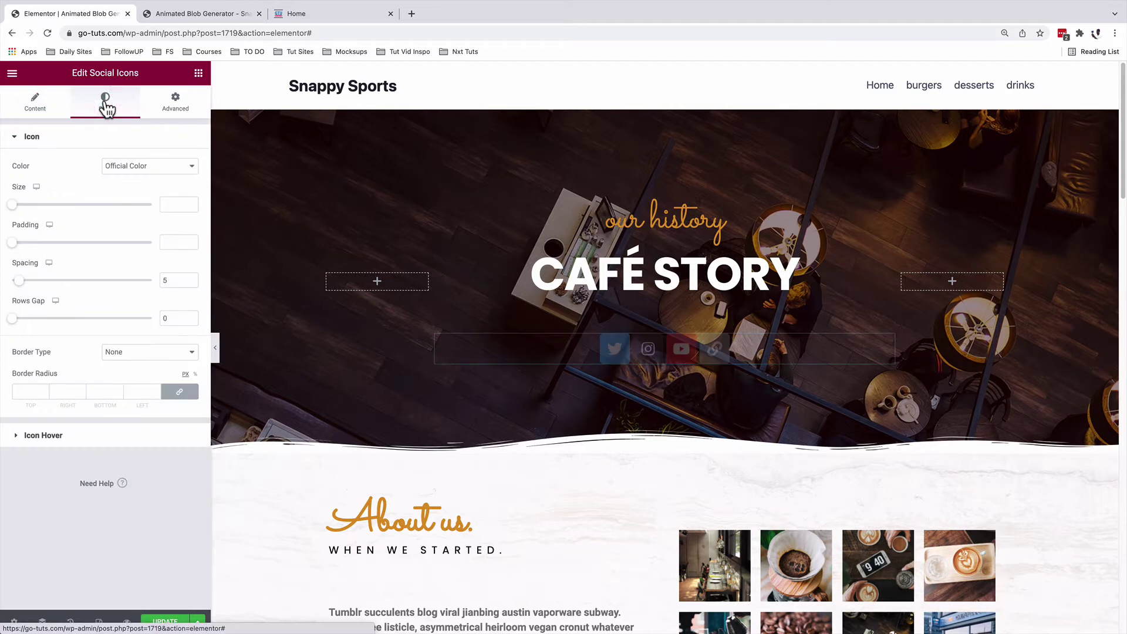
{"action": "left_click", "coordinate": [50, 113]}
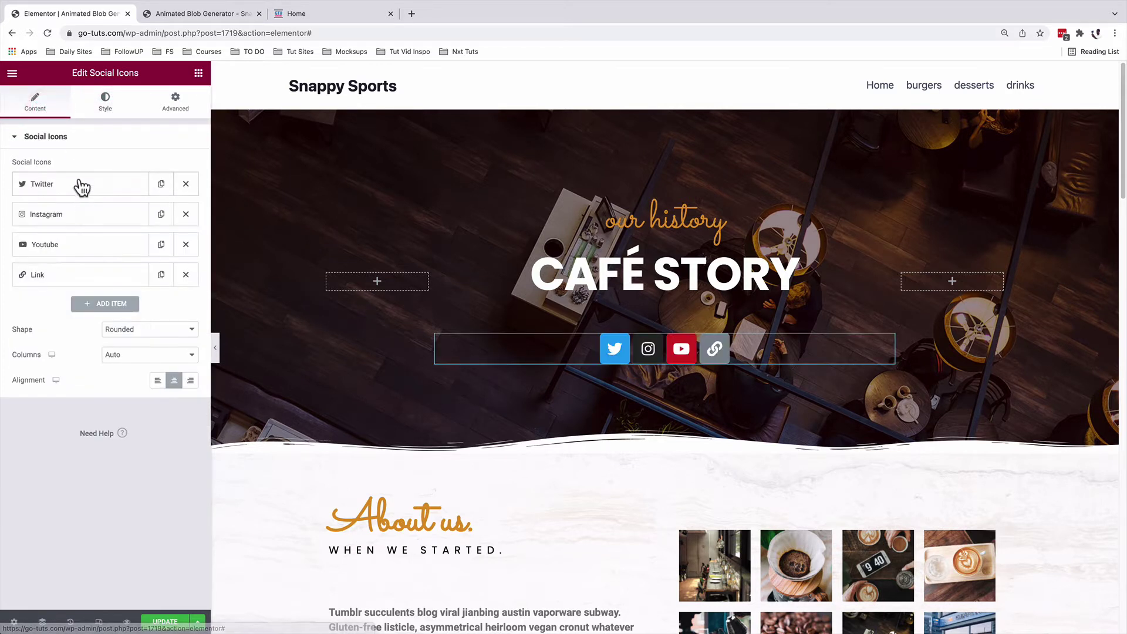
{"action": "left_click", "coordinate": [78, 183]}
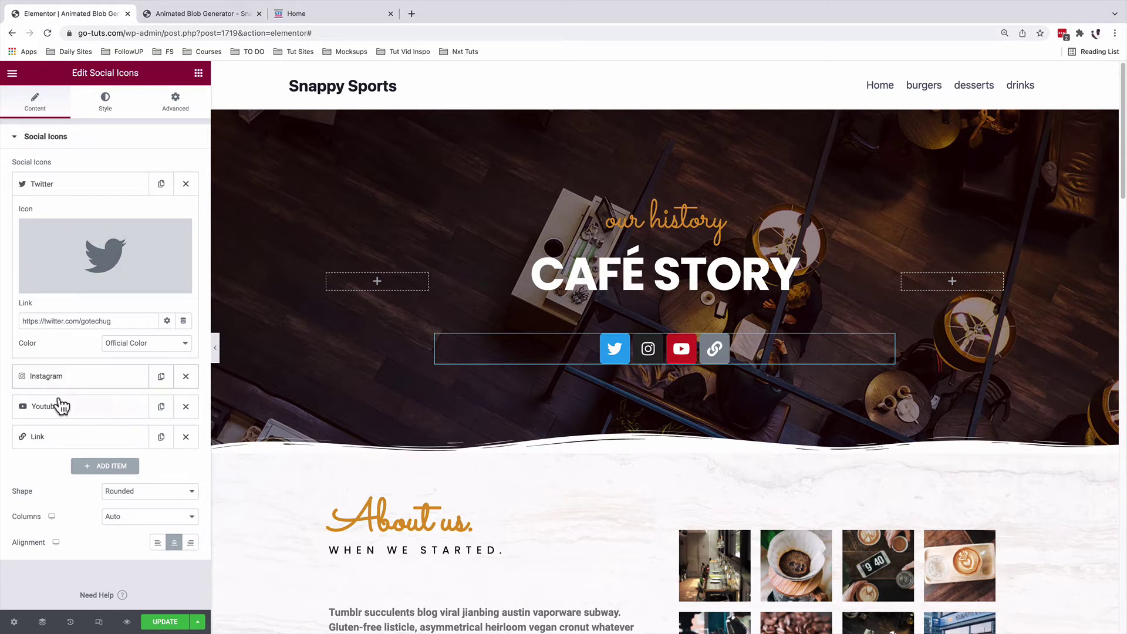
Step: Set the icons' Shape to Circle, Columns to 1, and Alignment to Left
{"action": "left_click", "coordinate": [63, 185]}
{"action": "left_click", "coordinate": [106, 104]}
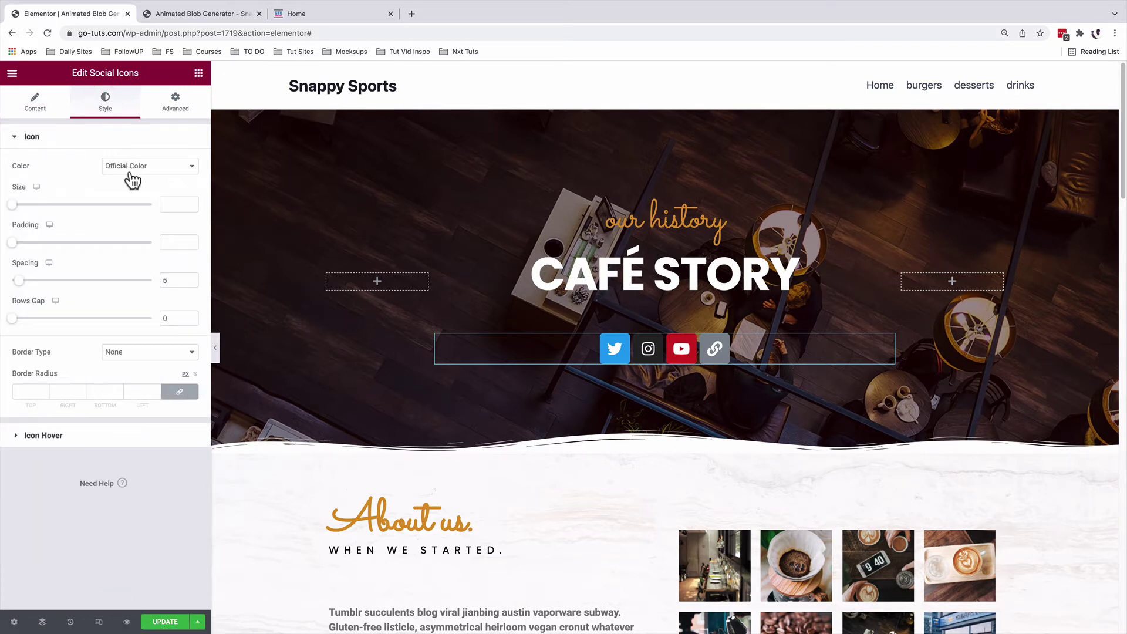
{"action": "left_click", "coordinate": [37, 112]}
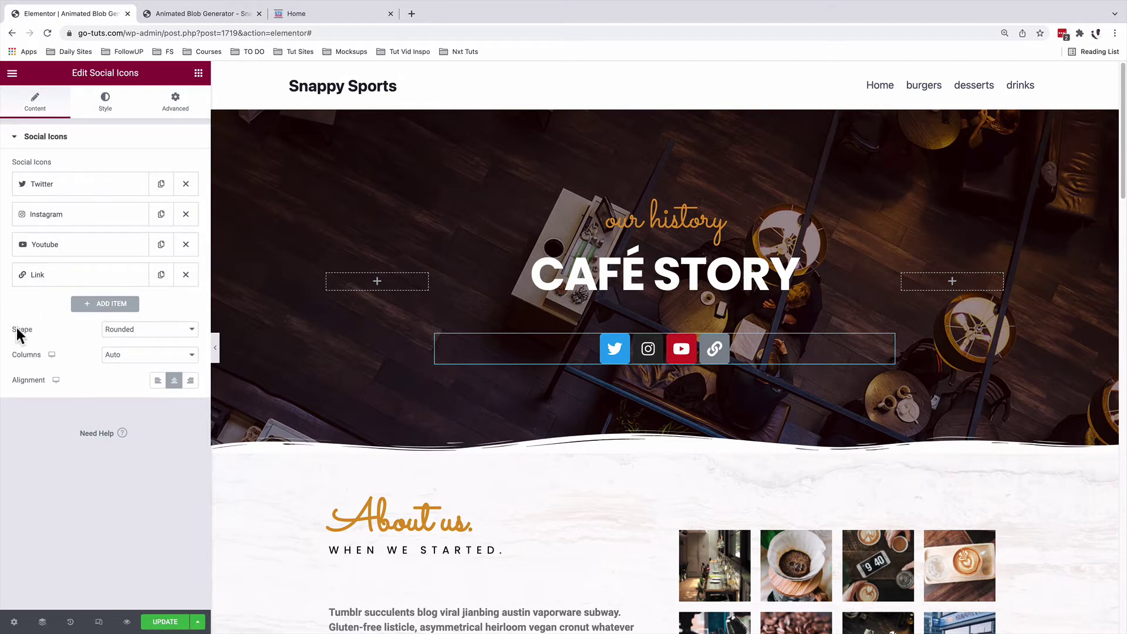
{"action": "left_click", "coordinate": [126, 332]}
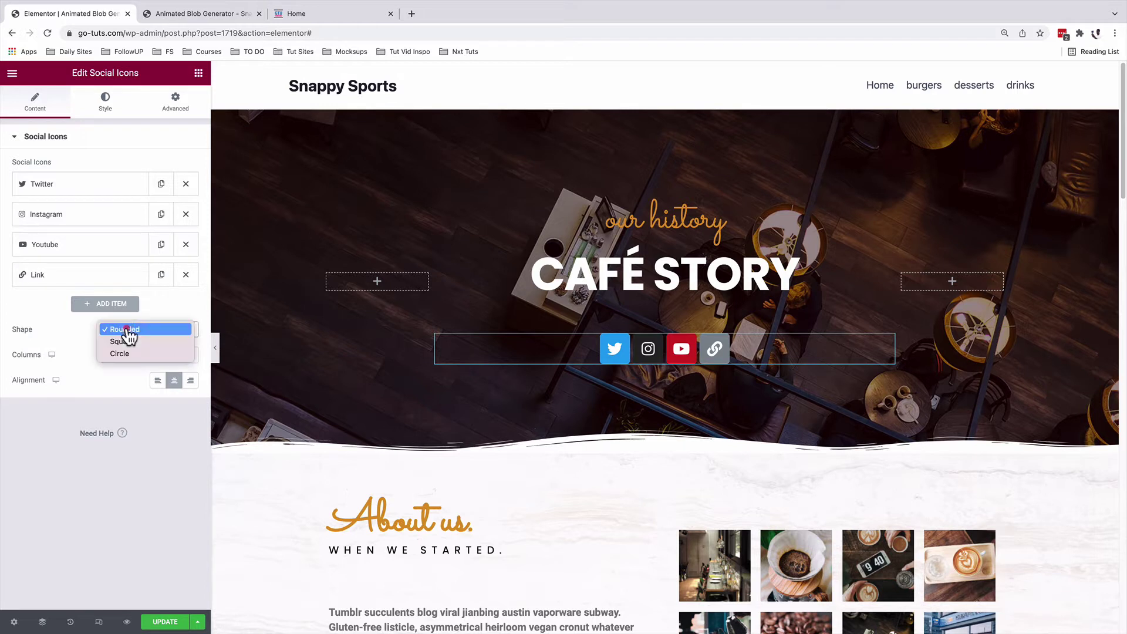
{"action": "left_click", "coordinate": [127, 354]}
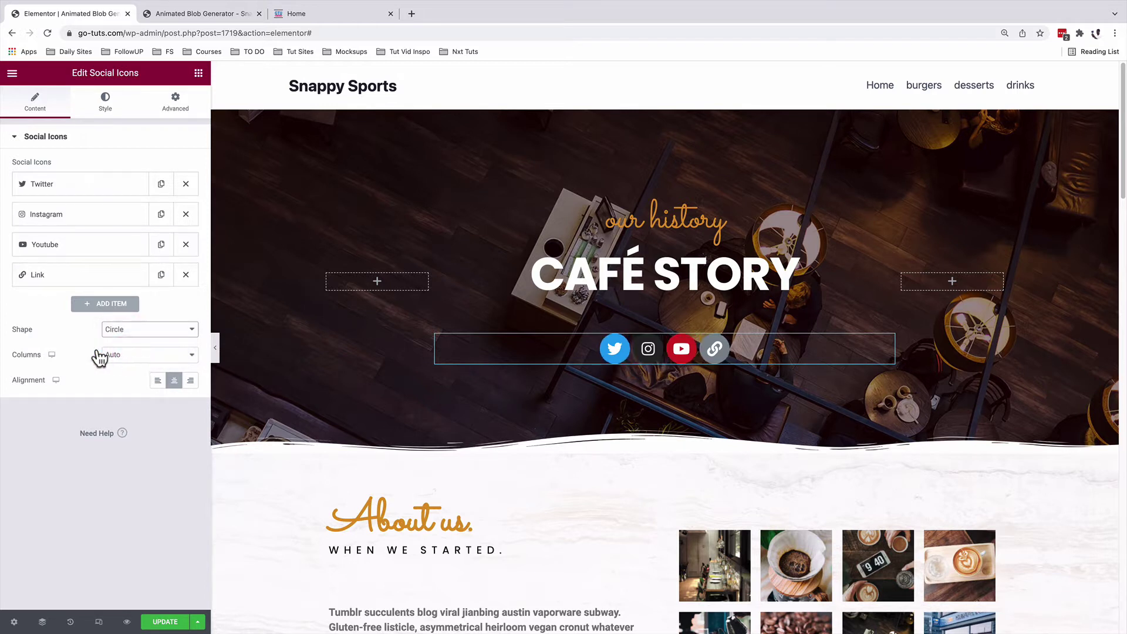
{"action": "left_click", "coordinate": [121, 358]}
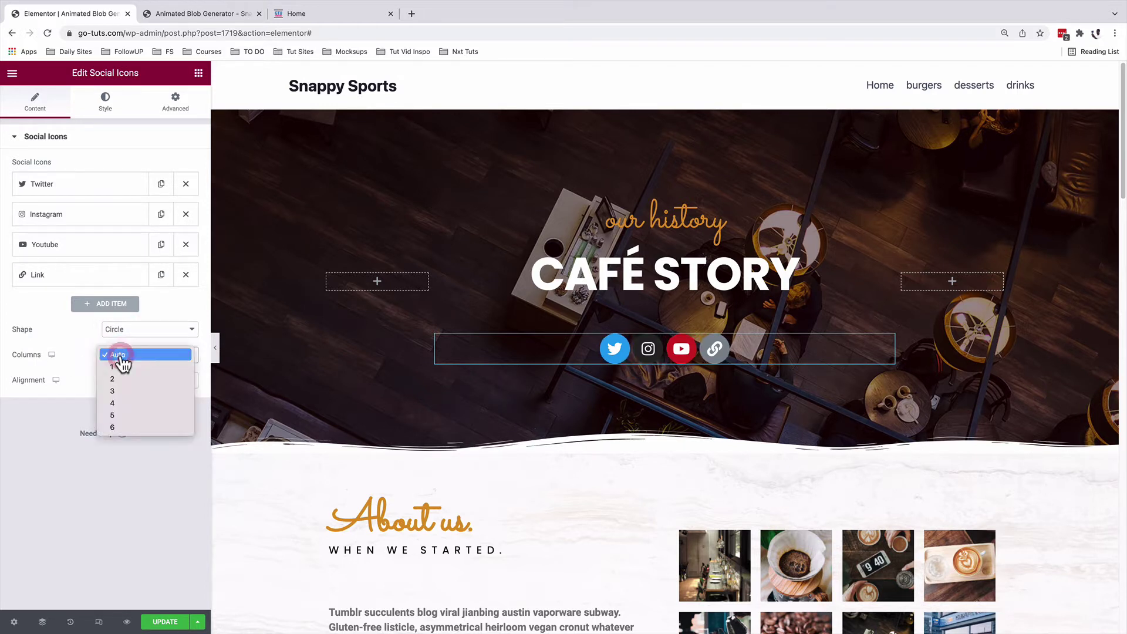
{"action": "left_click", "coordinate": [122, 367]}
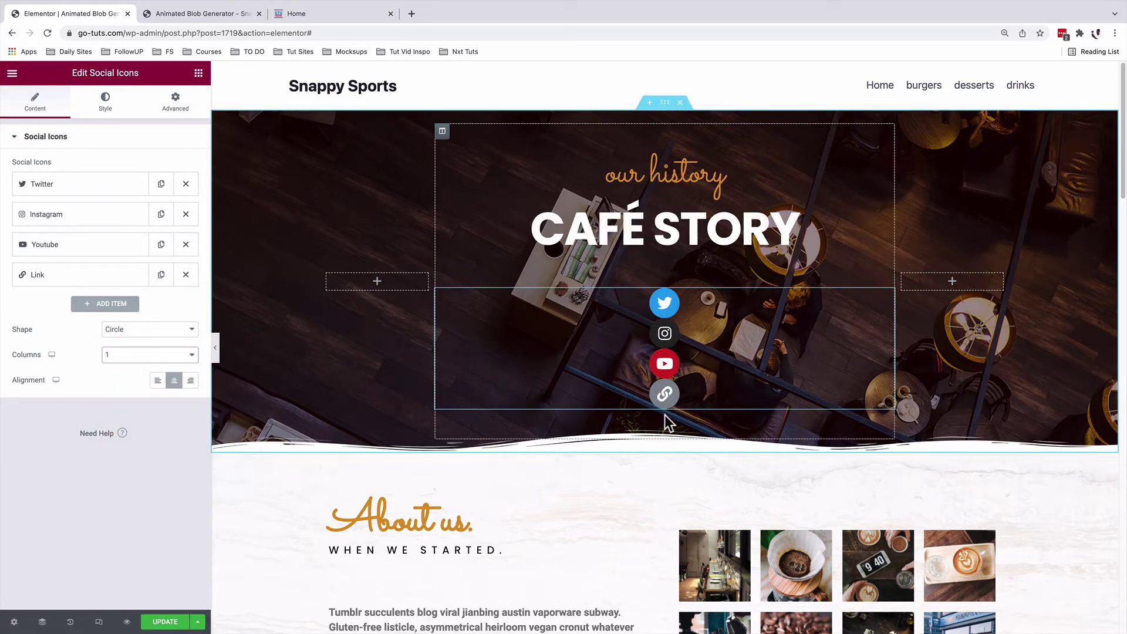
{"action": "left_click", "coordinate": [157, 381]}
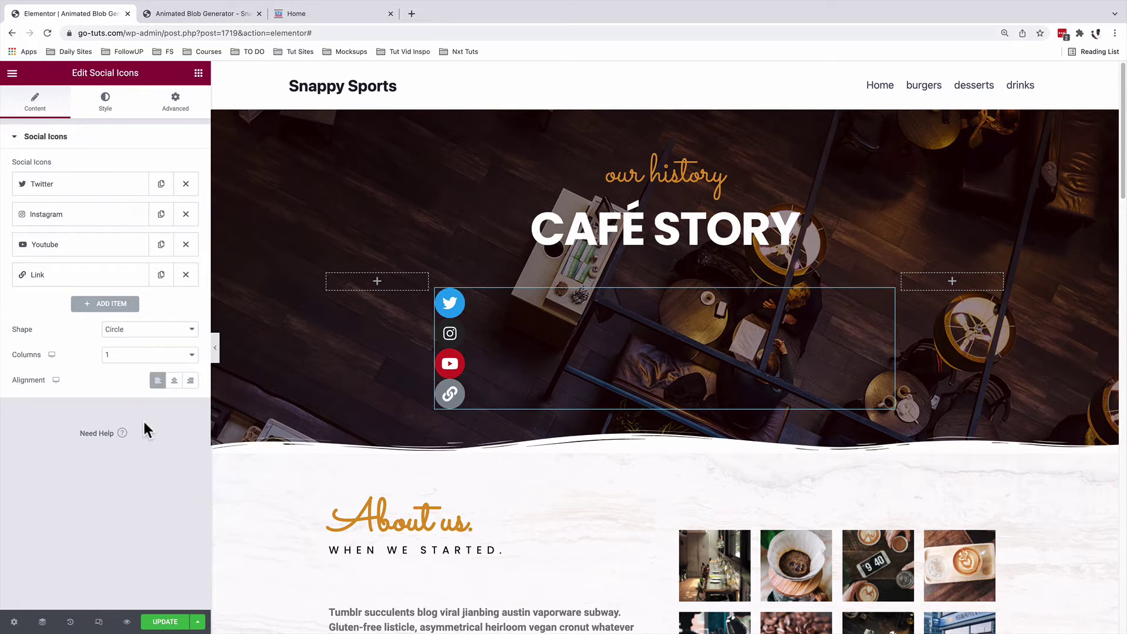
Step: Switch the icon colour to Custom with a fully transparent primary background
{"action": "left_click", "coordinate": [105, 102]}
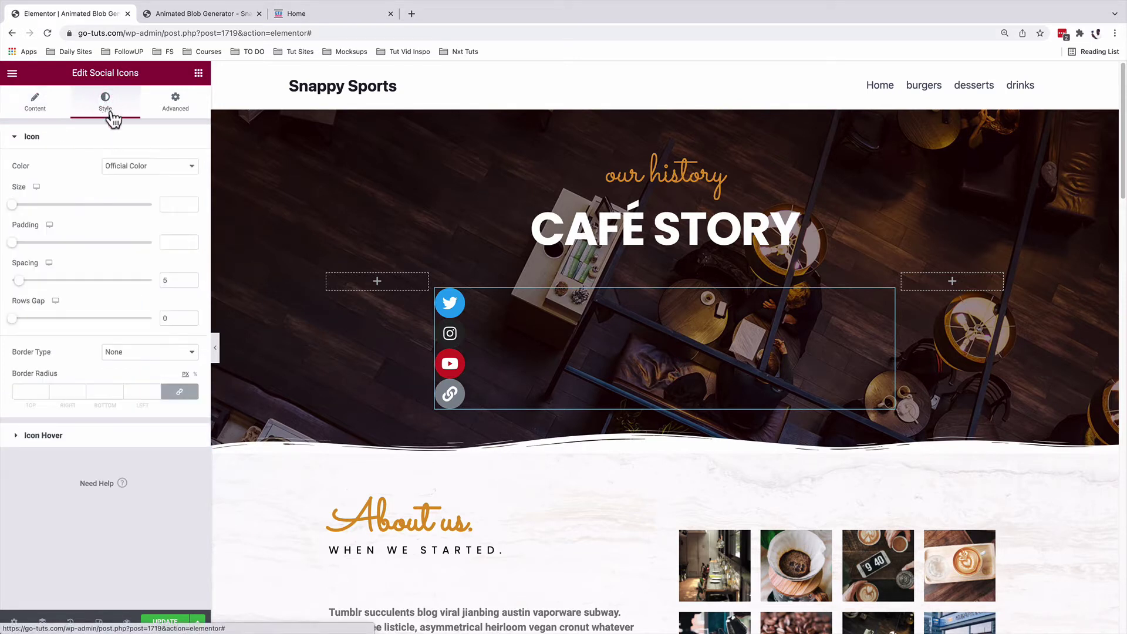
{"action": "left_click", "coordinate": [144, 170]}
{"action": "left_click", "coordinate": [142, 182]}
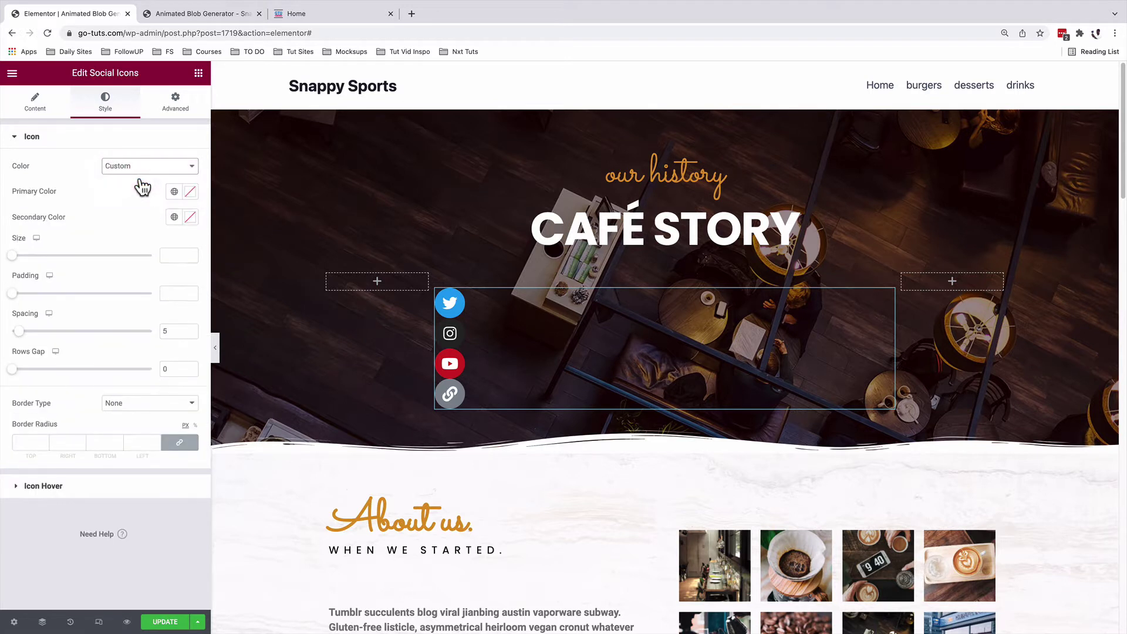
{"action": "left_click", "coordinate": [190, 192]}
{"action": "left_click_drag", "start_coordinate": [163, 262], "coordinate": [44, 361]}
{"action": "left_click", "coordinate": [186, 360]}
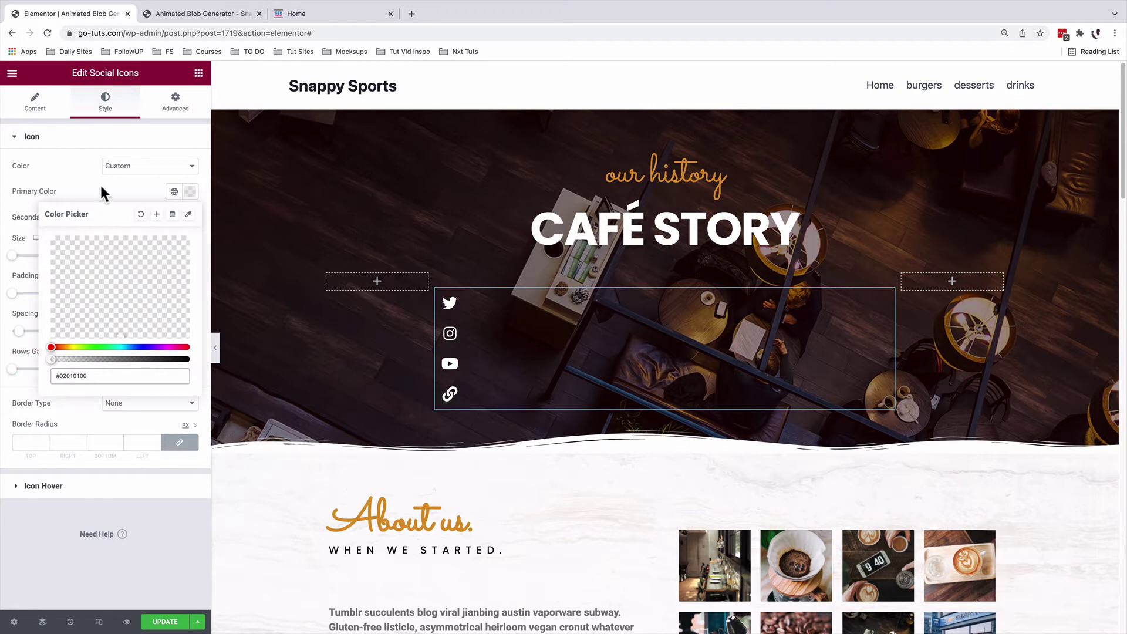
{"action": "left_click", "coordinate": [190, 217]}
{"action": "left_click_drag", "start_coordinate": [149, 364], "coordinate": [20, 238]}
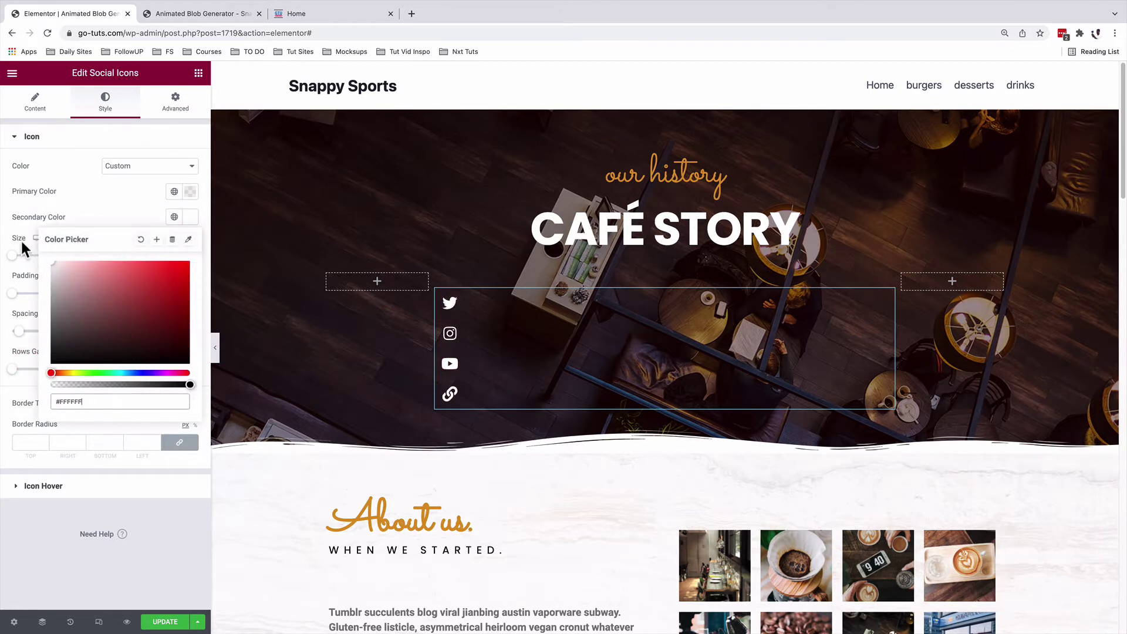
{"action": "left_click", "coordinate": [110, 203]}
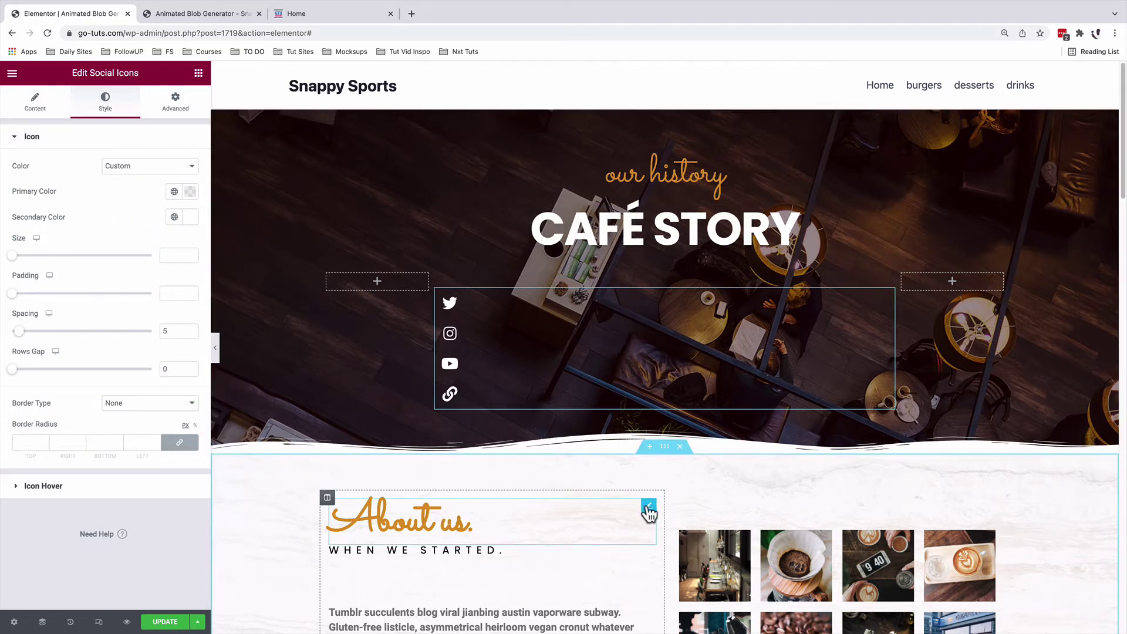
Step: Copy the About us heading's orange and apply #DB9423 as the icons' secondary colour
{"action": "left_click", "coordinate": [648, 506]}
{"action": "left_click", "coordinate": [111, 113]}
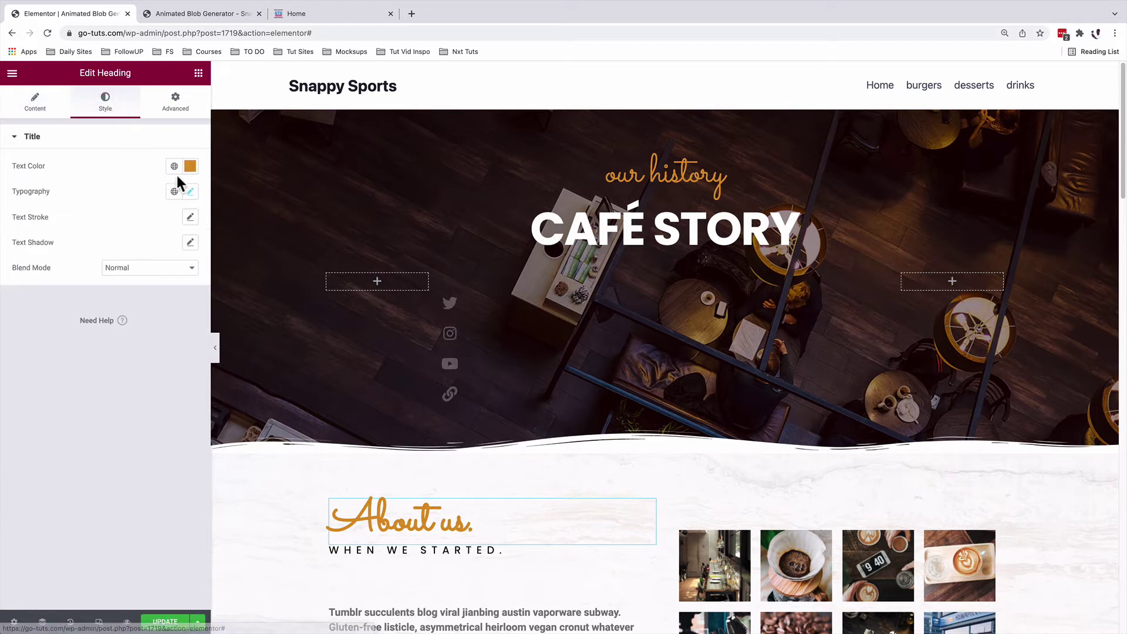
{"action": "left_click", "coordinate": [190, 166]}
{"action": "left_click", "coordinate": [107, 349]}
{"action": "key", "text": "ctrl+c"}
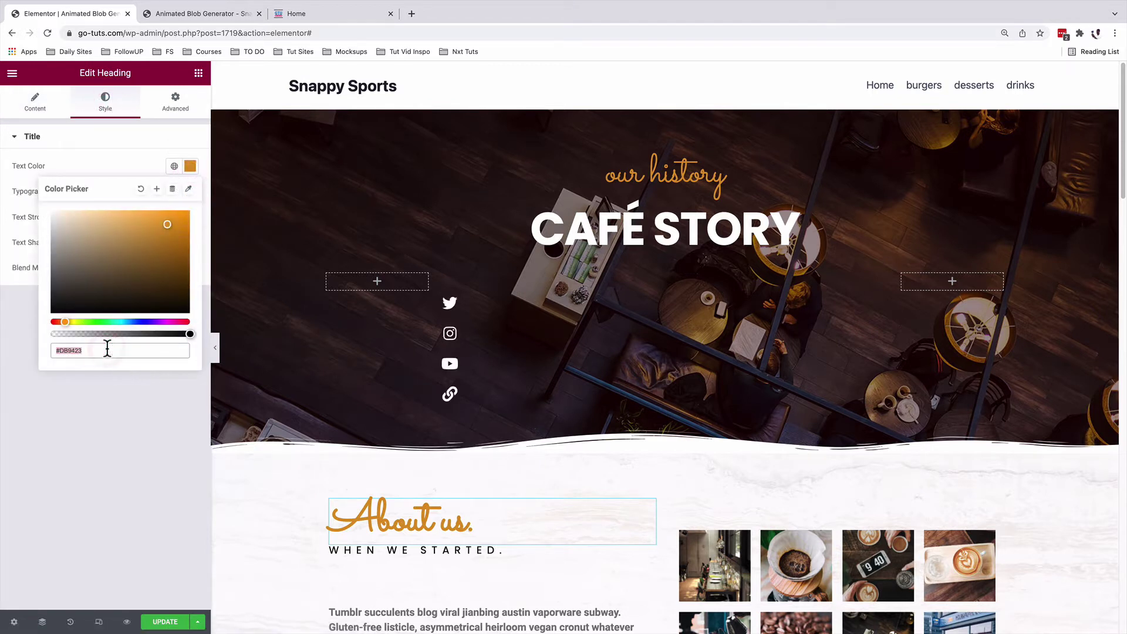
{"action": "left_click", "coordinate": [94, 460]}
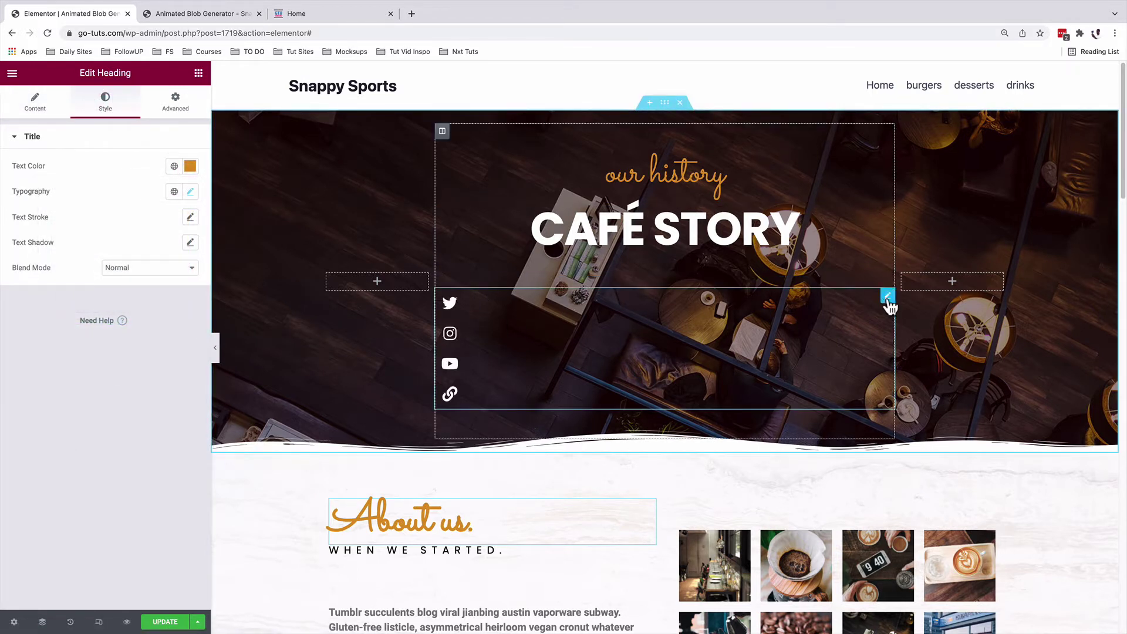
{"action": "left_click", "coordinate": [888, 297]}
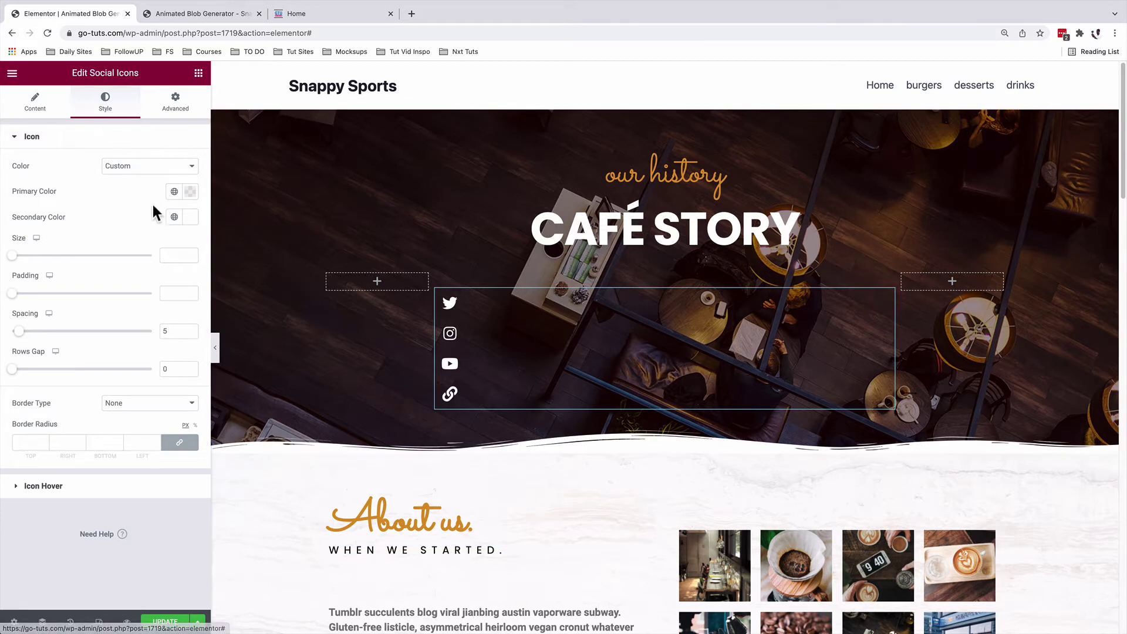
{"action": "left_click", "coordinate": [190, 216]}
{"action": "left_click", "coordinate": [92, 401]}
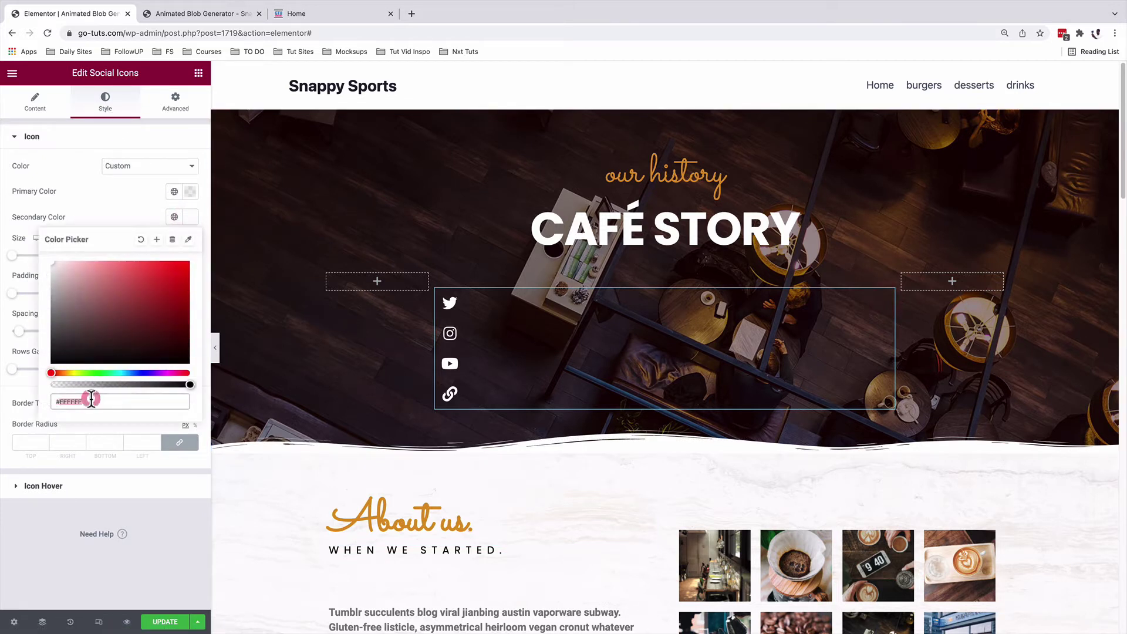
{"action": "key", "text": "ctrl+v"}
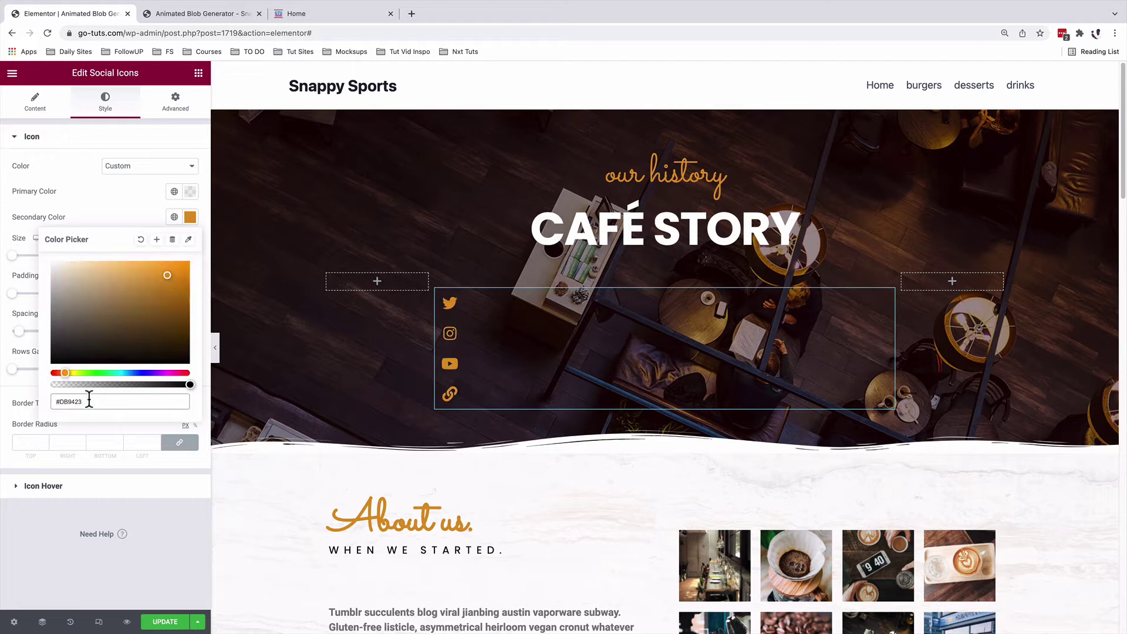
{"action": "left_click", "coordinate": [19, 250]}
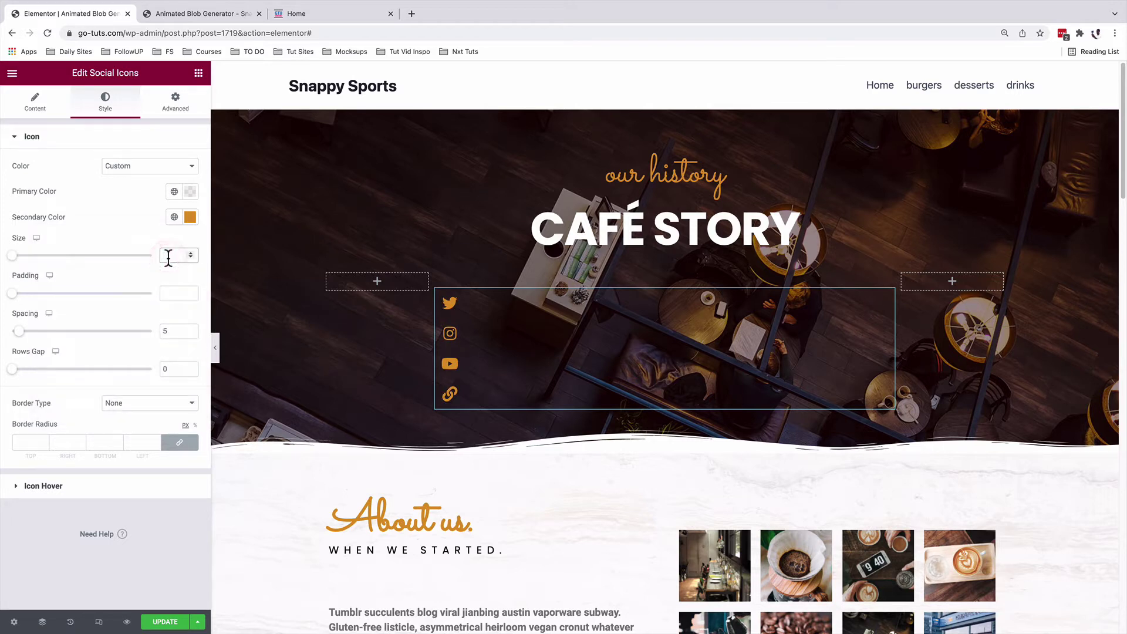
Step: Set the icon size to 30 and the padding to 0.3
{"action": "type", "text": "30"}
{"action": "left_click_drag", "start_coordinate": [12, 293], "coordinate": [26, 300]}
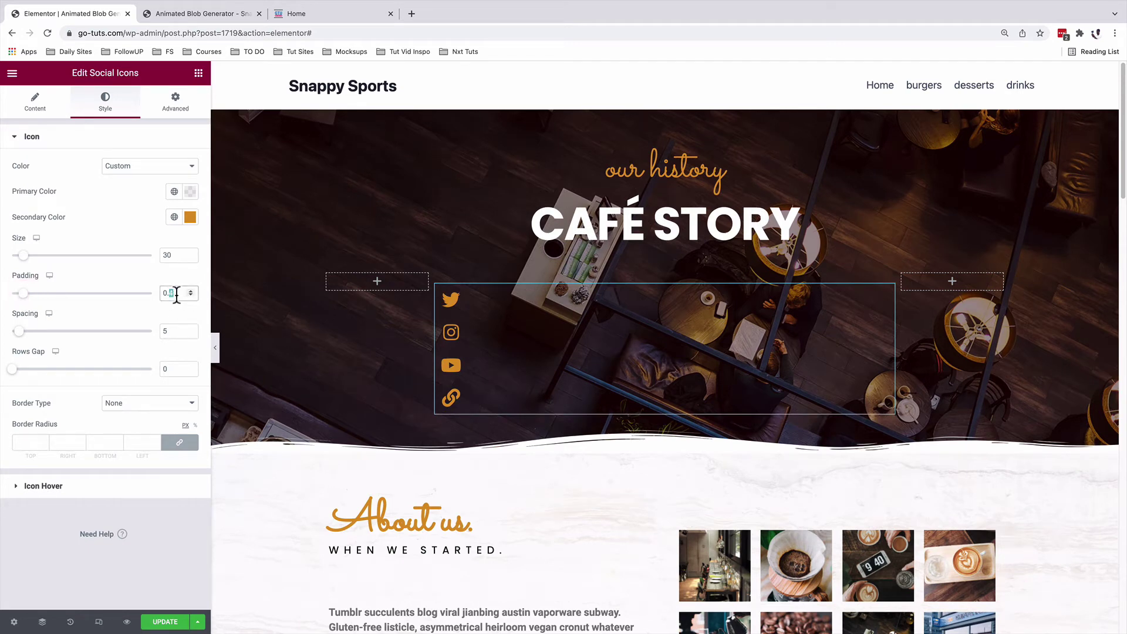
{"action": "type", "text": "3"}
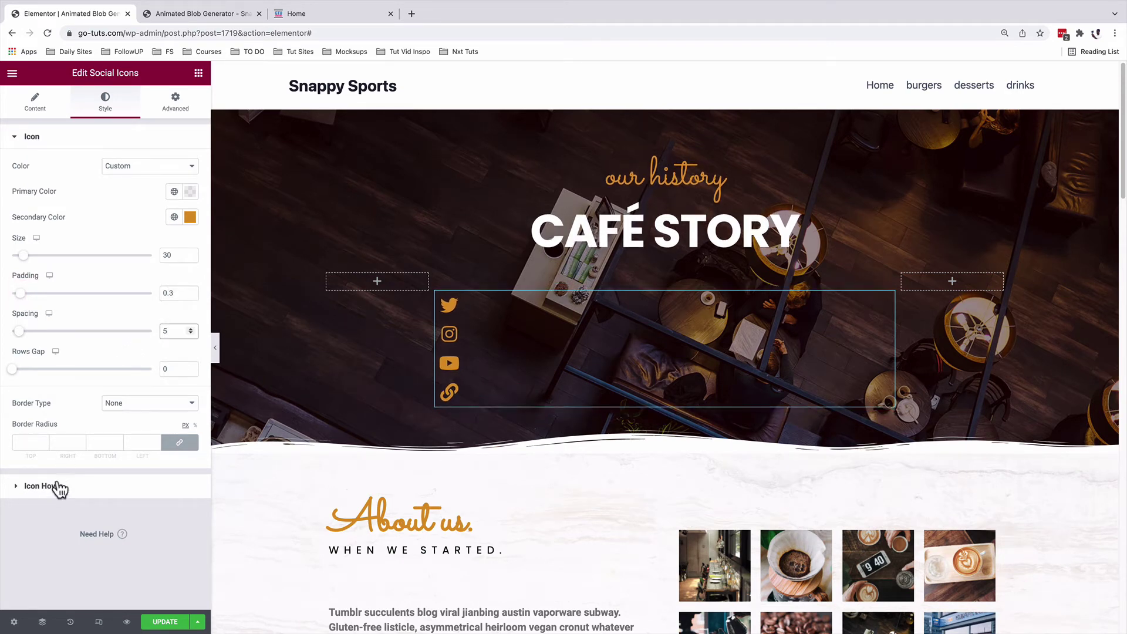
{"action": "left_click", "coordinate": [57, 491]}
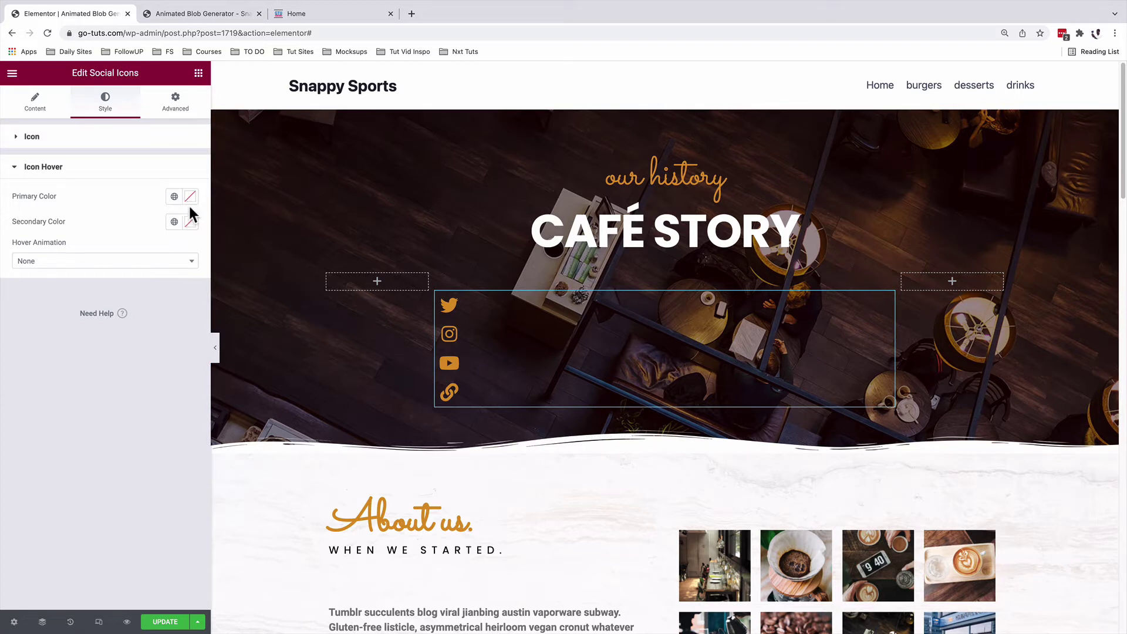
{"action": "left_click", "coordinate": [190, 221]}
{"action": "left_click", "coordinate": [90, 414]}
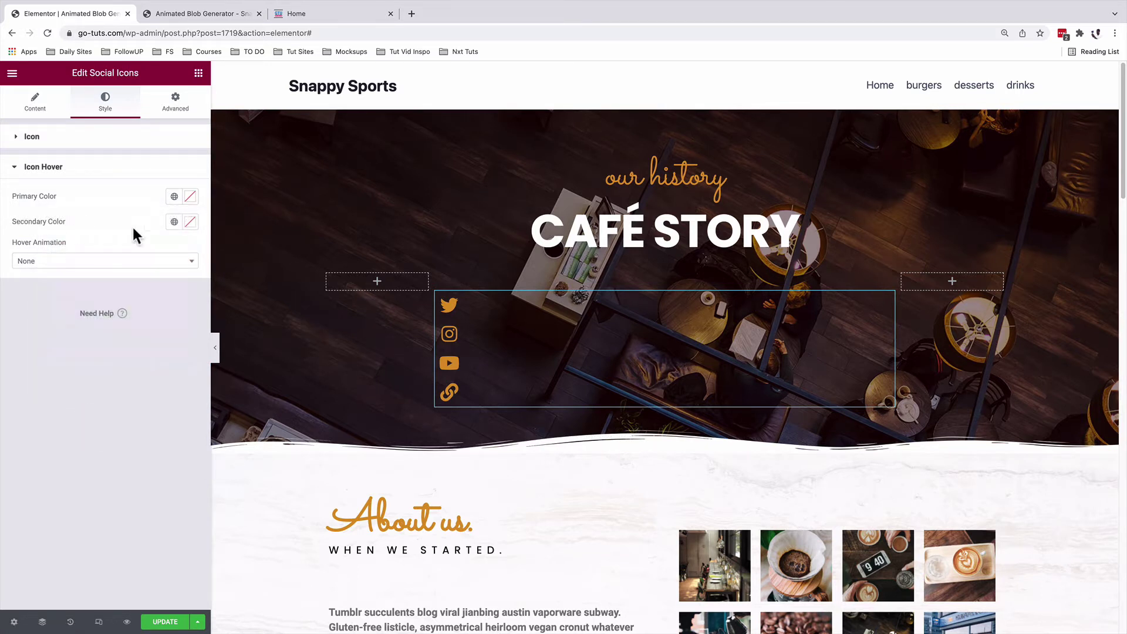
{"action": "left_click", "coordinate": [190, 222]}
{"action": "left_click_drag", "start_coordinate": [126, 365], "coordinate": [87, 325]}
{"action": "left_click_drag", "start_coordinate": [115, 376], "coordinate": [122, 377]}
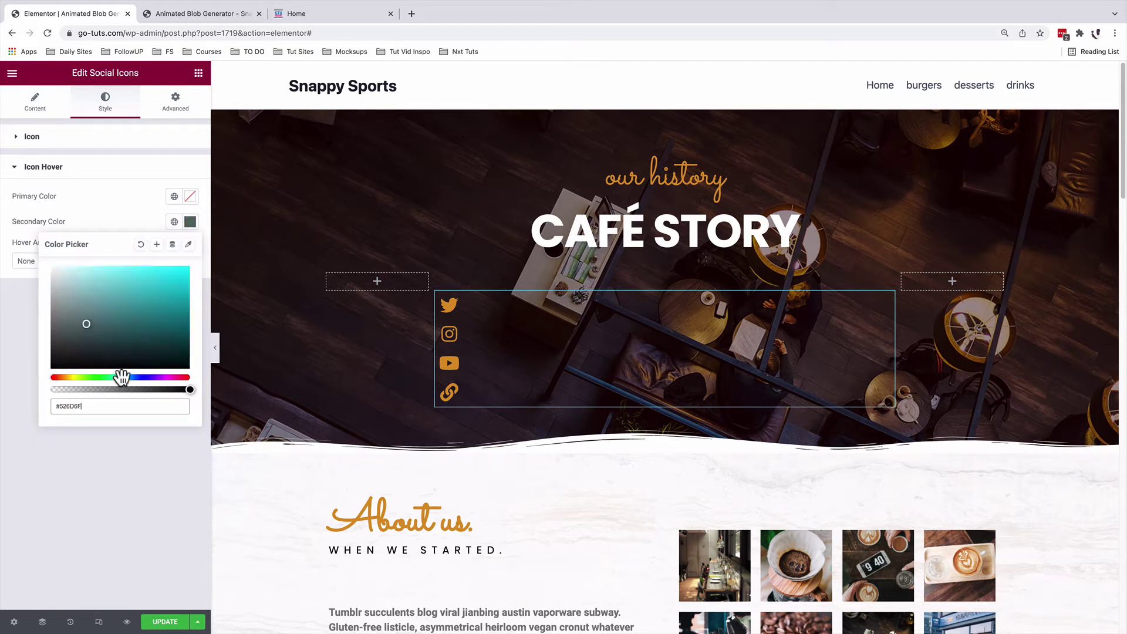
{"action": "left_click_drag", "start_coordinate": [88, 315], "coordinate": [172, 289]}
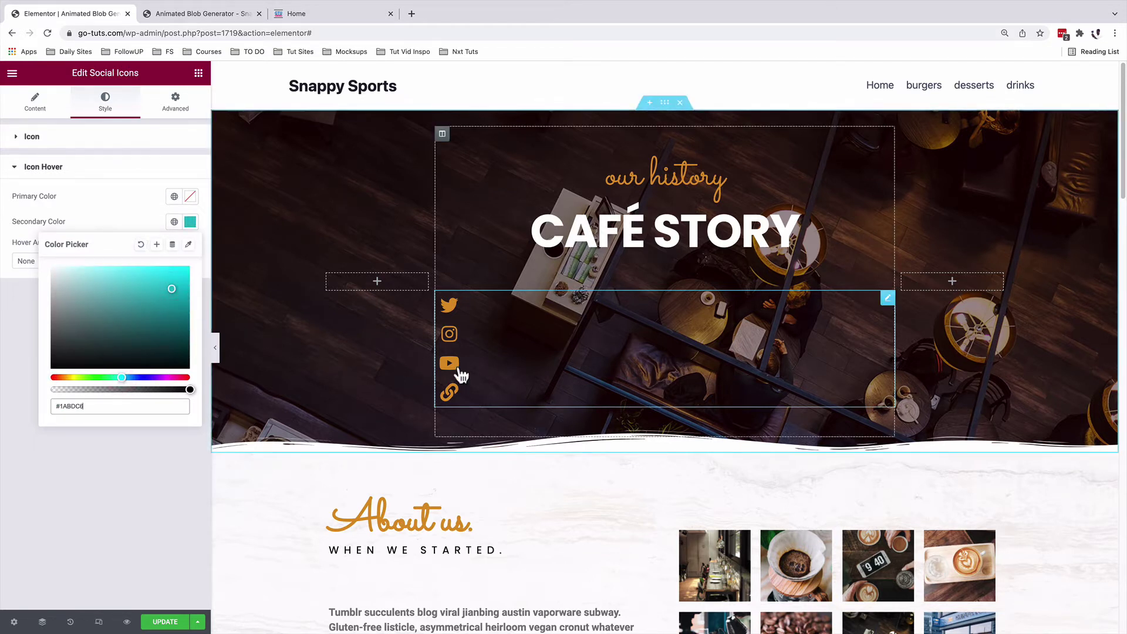
{"action": "left_click", "coordinate": [141, 246]}
{"action": "left_click", "coordinate": [6, 317]}
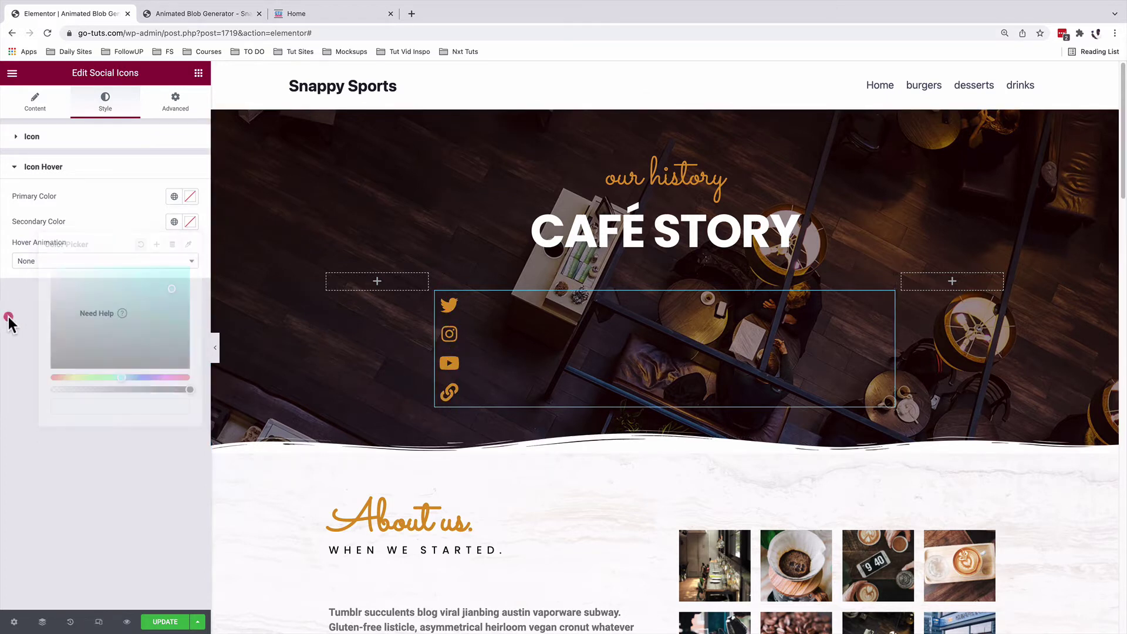
{"action": "left_click", "coordinate": [44, 168]}
{"action": "left_click", "coordinate": [46, 170]}
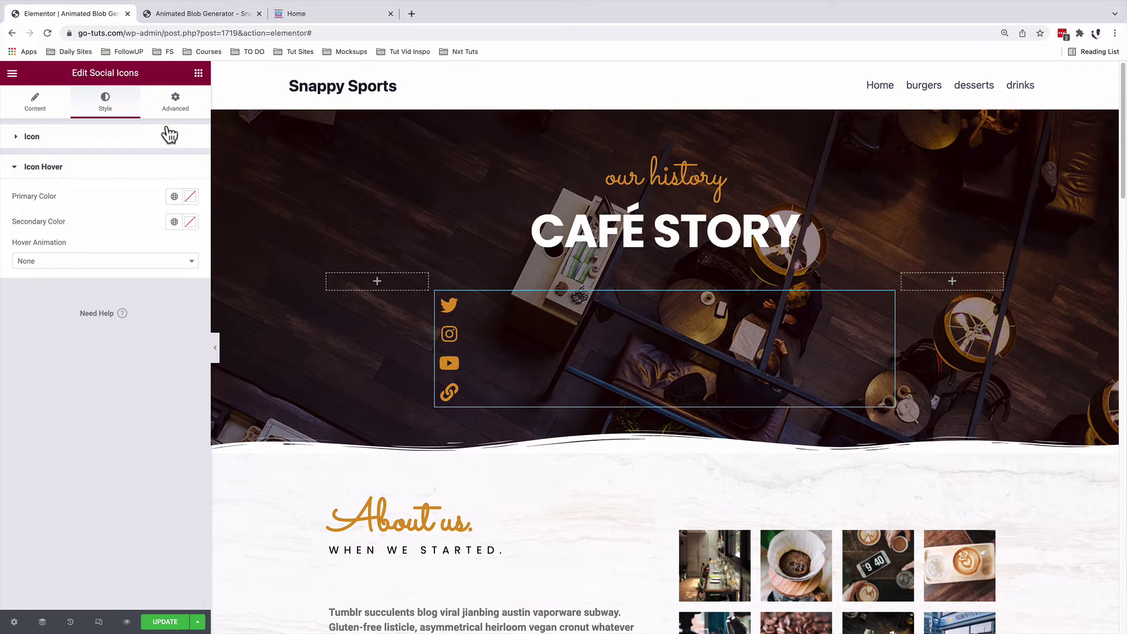
Step: Set the widget's Z-Index to 99, expand Motion Effects, then view the live page
{"action": "left_click", "coordinate": [180, 104]}
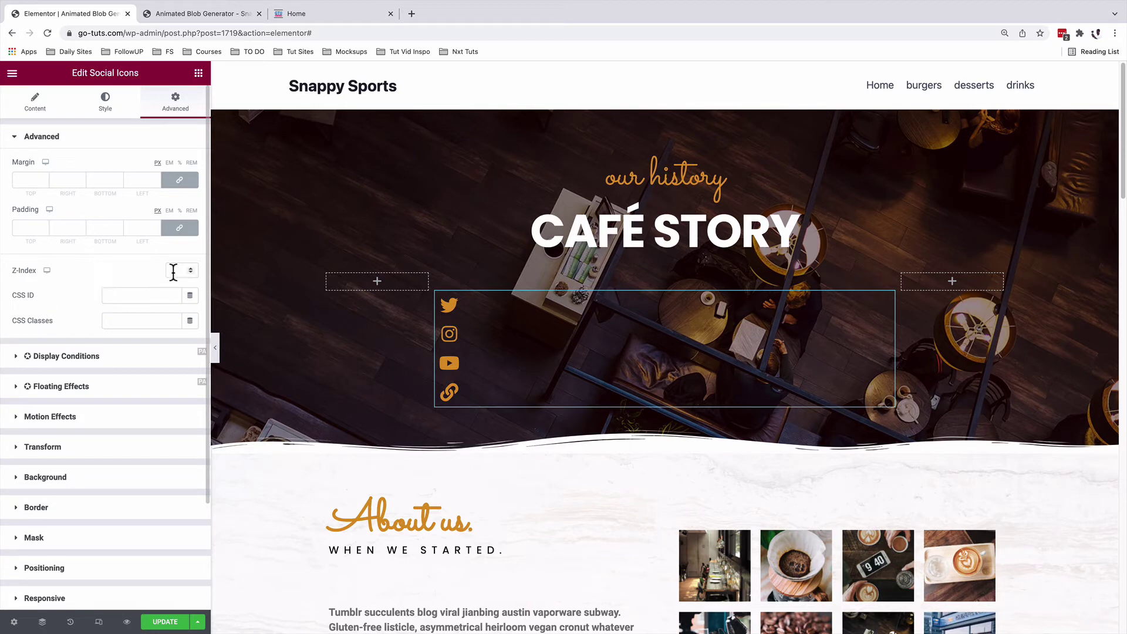
{"action": "scroll", "coordinate": [440, 408], "scroll_direction": "down", "scroll_amount": 2}
{"action": "scroll", "coordinate": [440, 408], "scroll_direction": "up", "scroll_amount": 2}
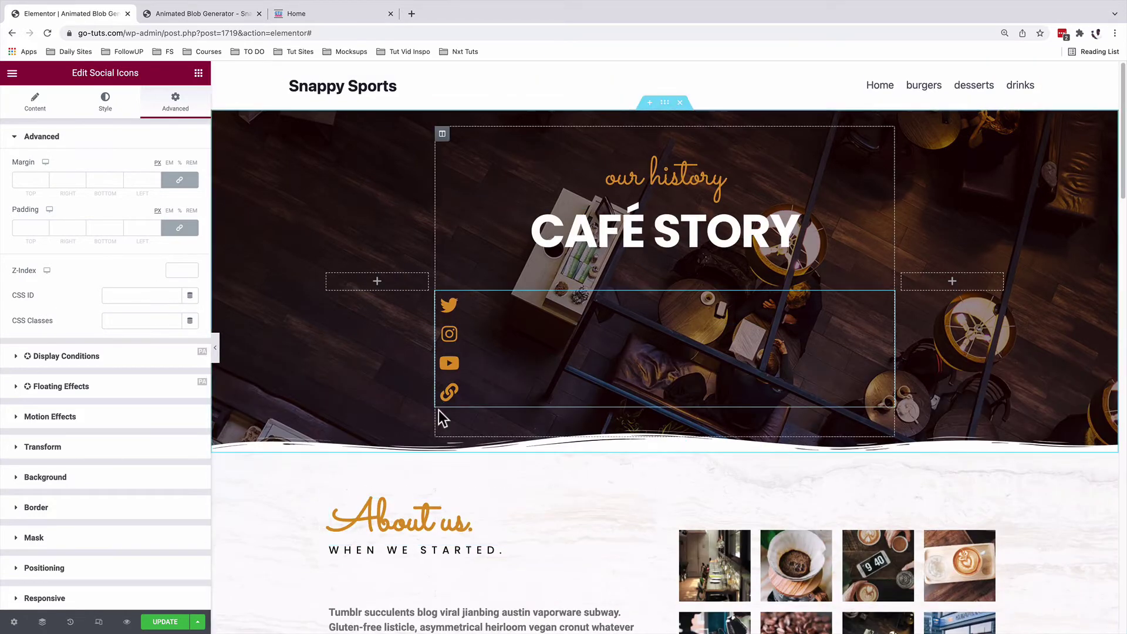
{"action": "scroll", "coordinate": [438, 410], "scroll_direction": "down", "scroll_amount": 2}
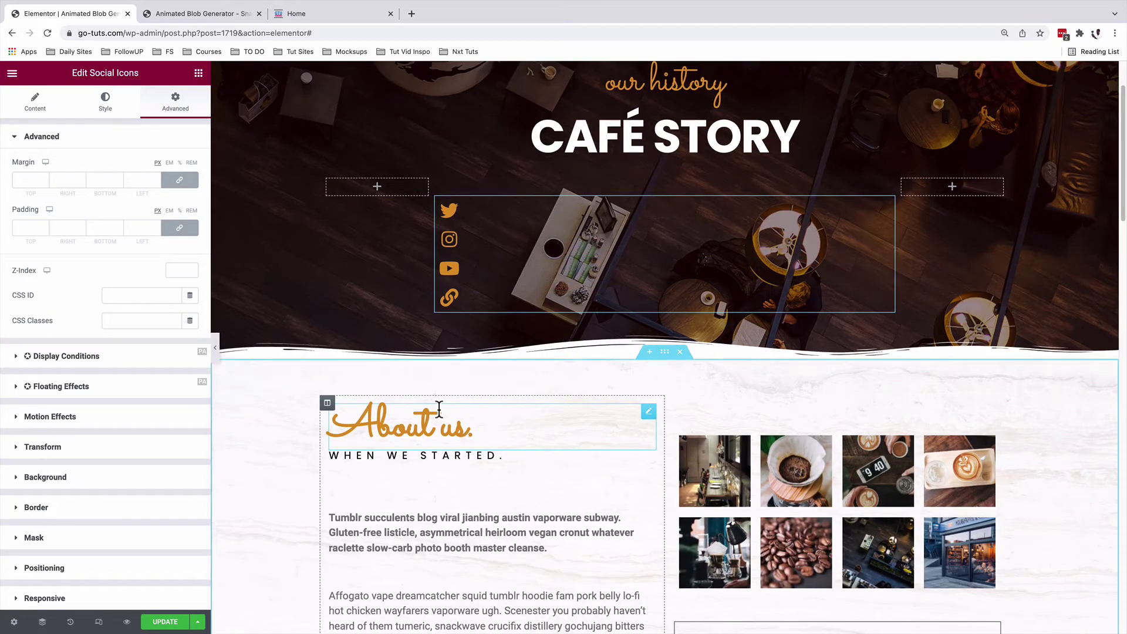
{"action": "scroll", "coordinate": [439, 407], "scroll_direction": "down", "scroll_amount": 15}
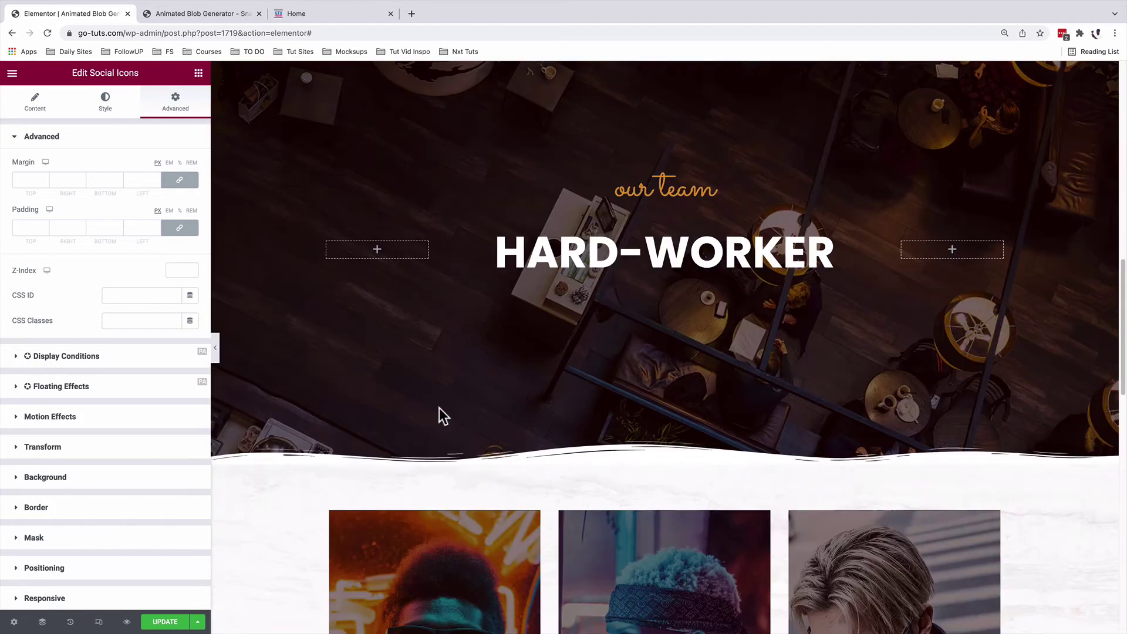
{"action": "scroll", "coordinate": [646, 353], "scroll_direction": "up", "scroll_amount": 17}
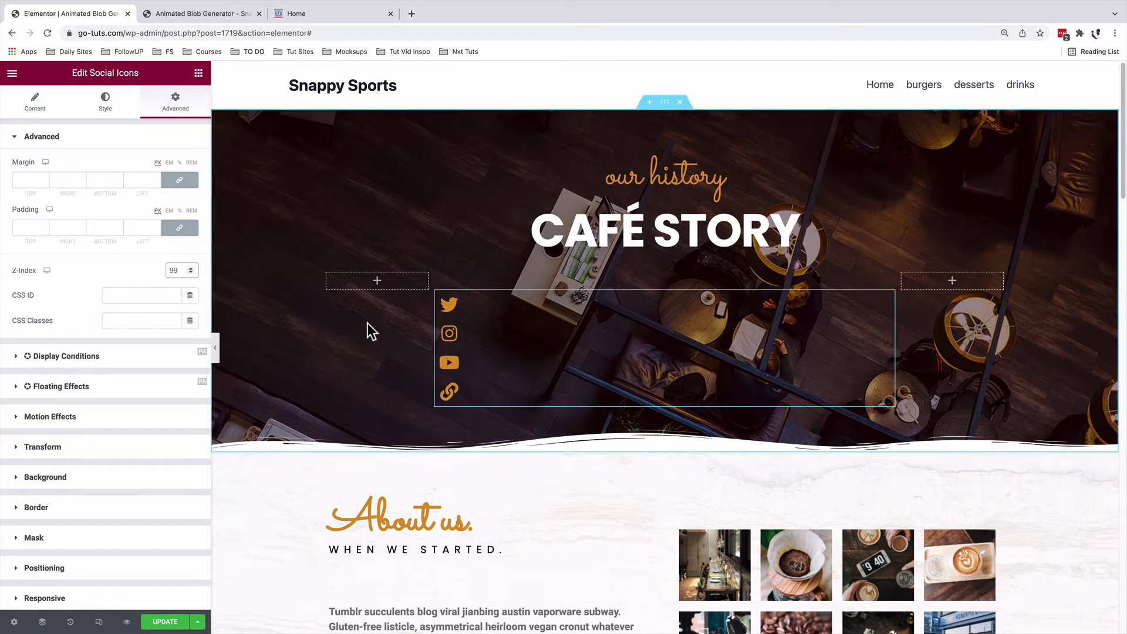
{"action": "left_click", "coordinate": [173, 270]}
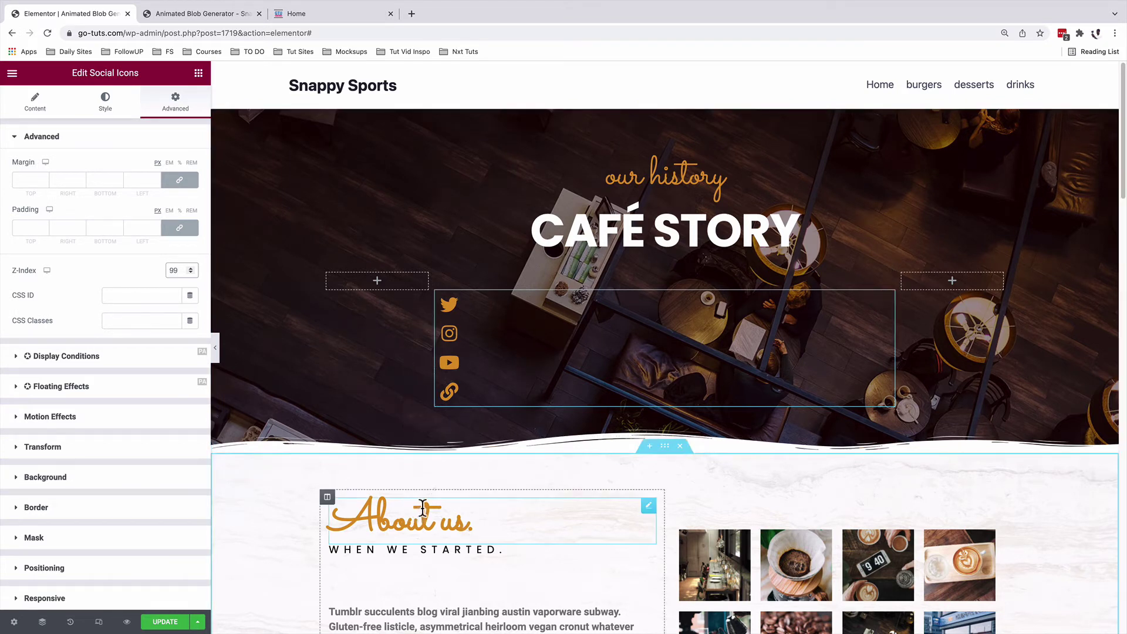
{"action": "left_click", "coordinate": [61, 418]}
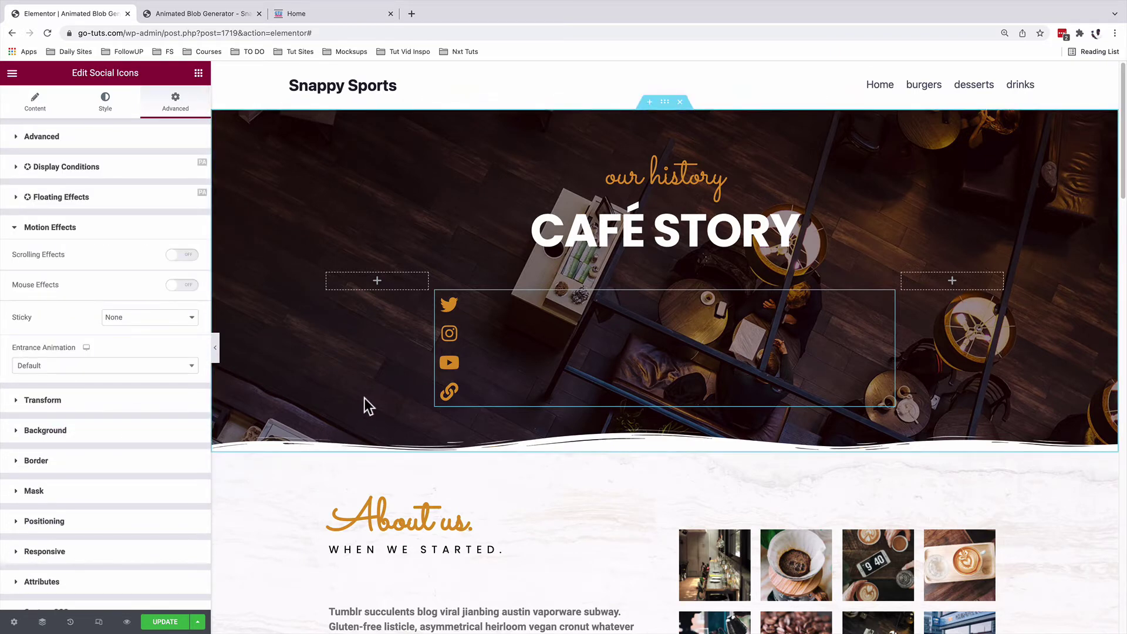
{"action": "left_click", "coordinate": [183, 13]}
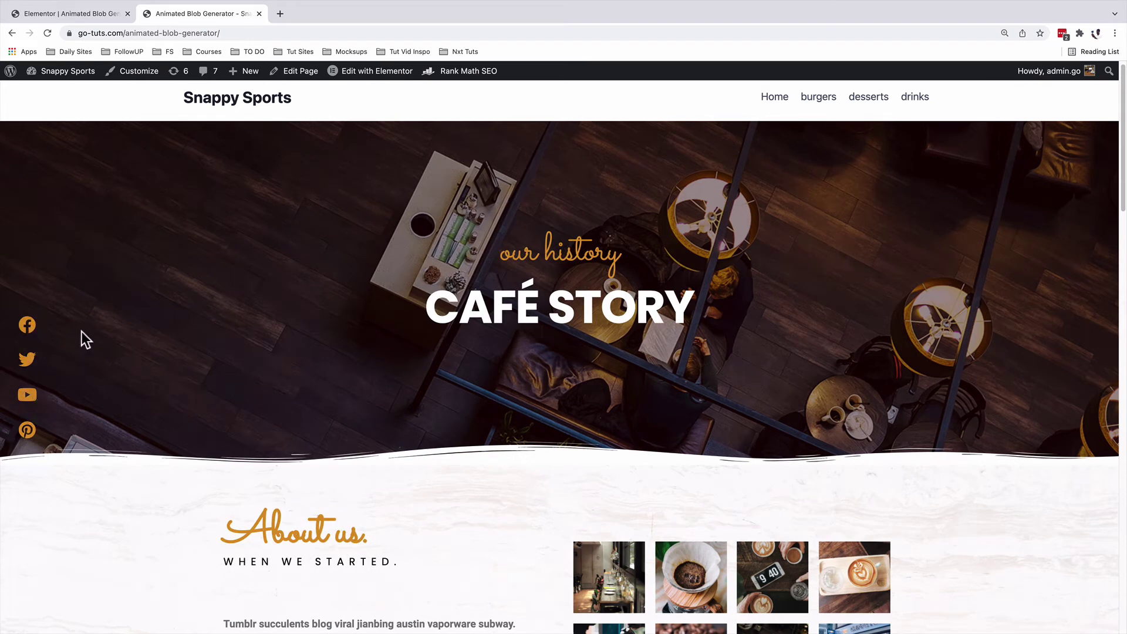
Step: Switch back to the Elementor editor tab for the Animated Blob Generator page
{"action": "left_click", "coordinate": [69, 19]}
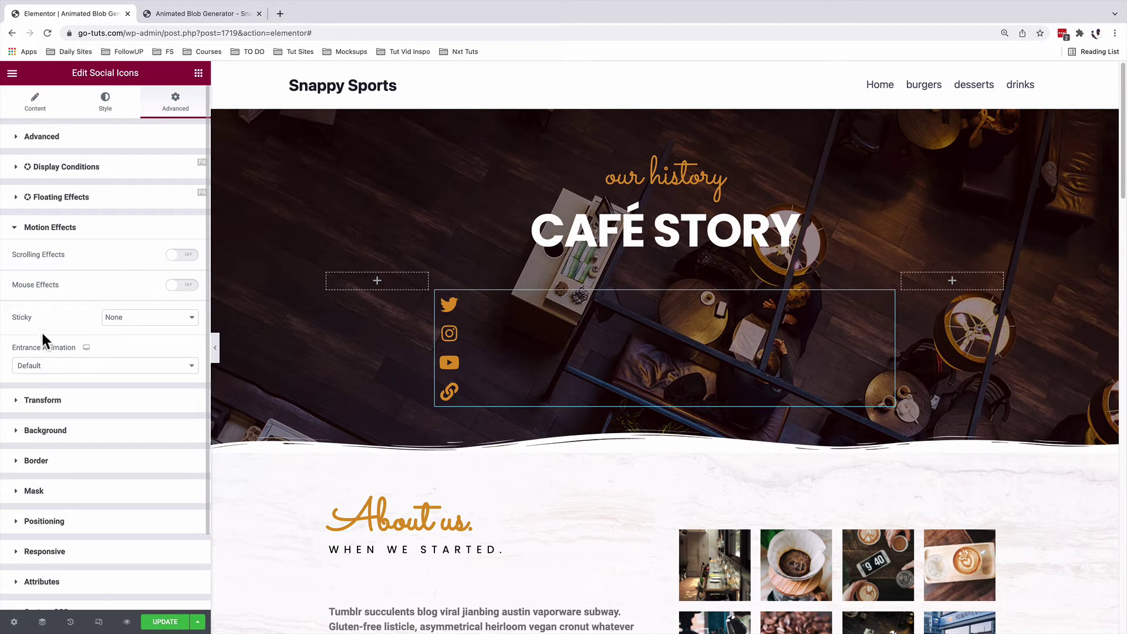
Step: Set the Social Icons widget's entrance animation to Fade In Down
{"action": "left_click", "coordinate": [38, 366]}
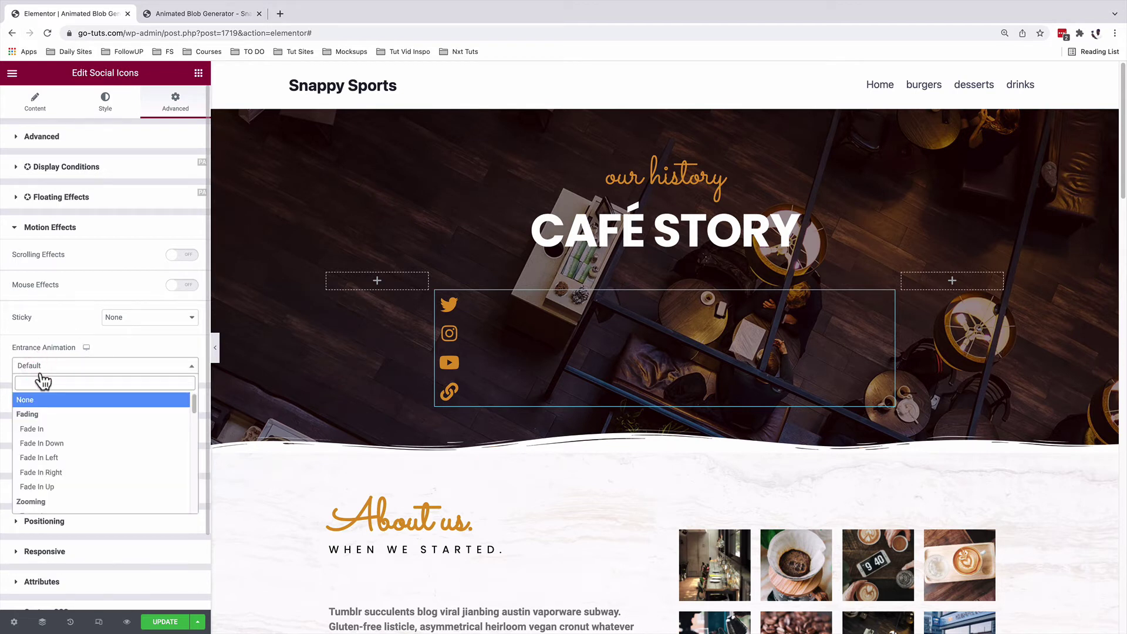
{"action": "left_click", "coordinate": [52, 443]}
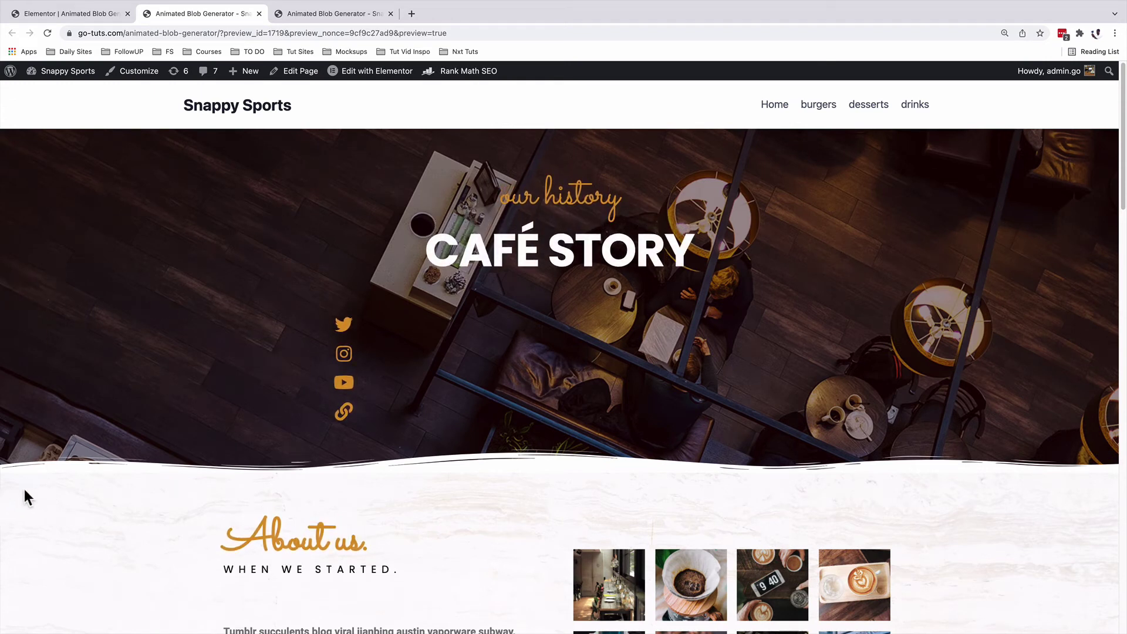
Step: In Advanced Positioning, give the Social Icons widget Inline (auto) width and Fixed position
{"action": "left_click", "coordinate": [83, 15]}
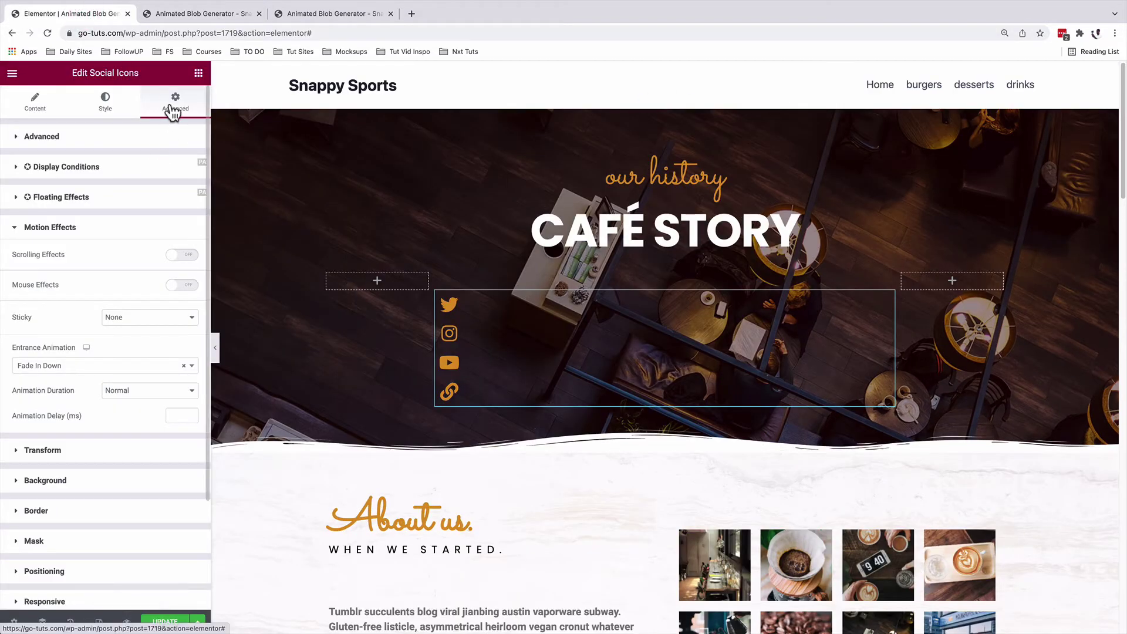
{"action": "scroll", "coordinate": [132, 273], "scroll_direction": "down", "scroll_amount": 3}
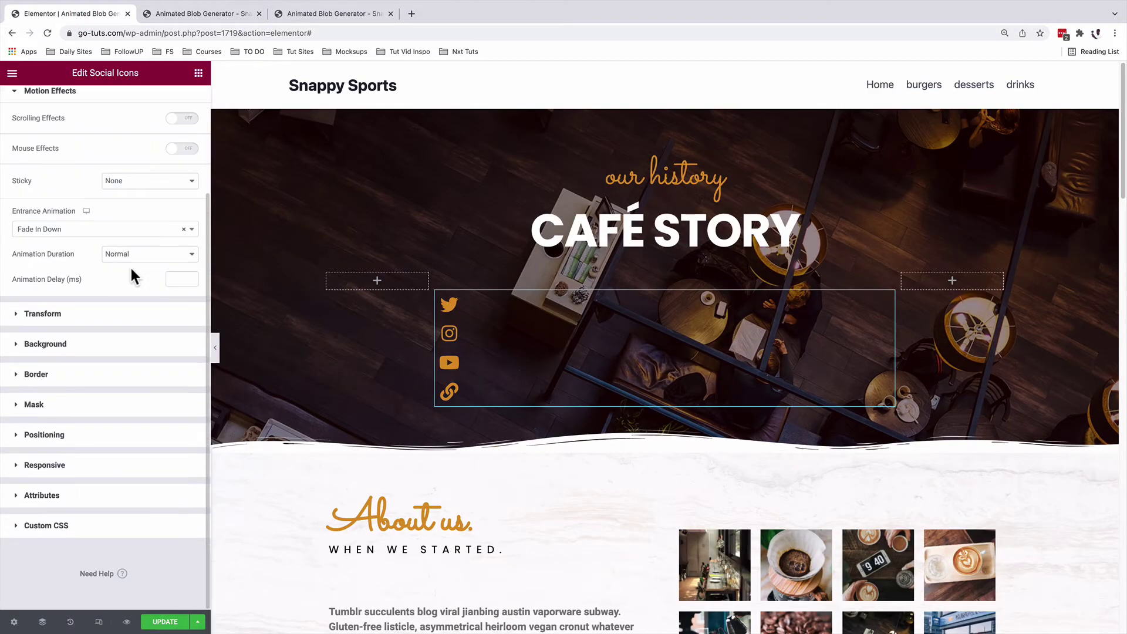
{"action": "left_click", "coordinate": [39, 435]}
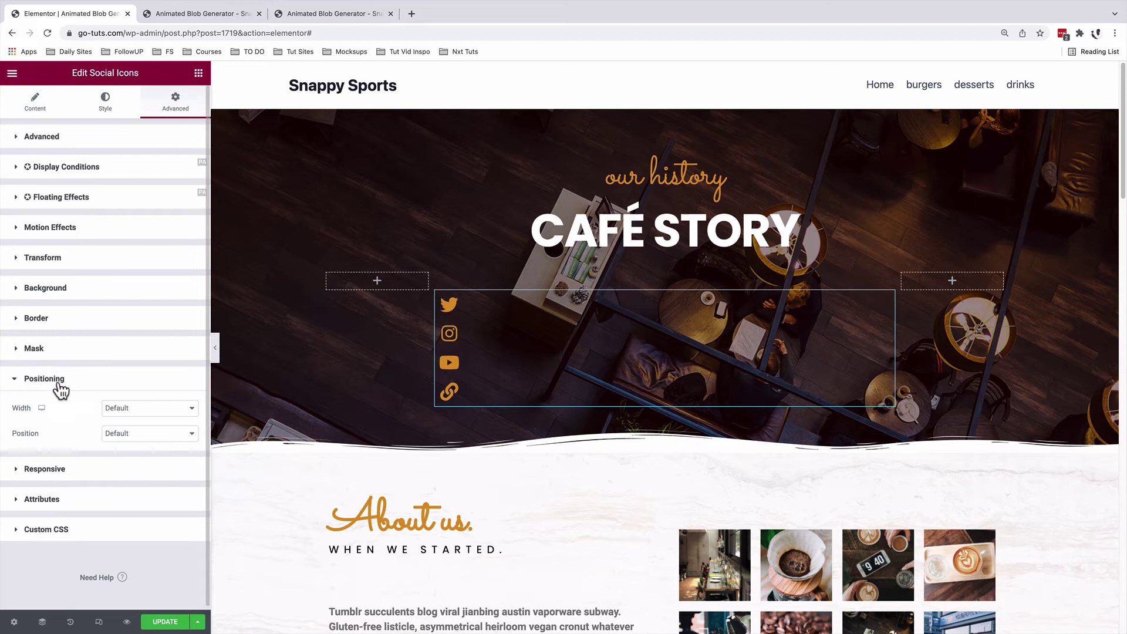
{"action": "left_click", "coordinate": [125, 411]}
{"action": "left_click", "coordinate": [121, 434]}
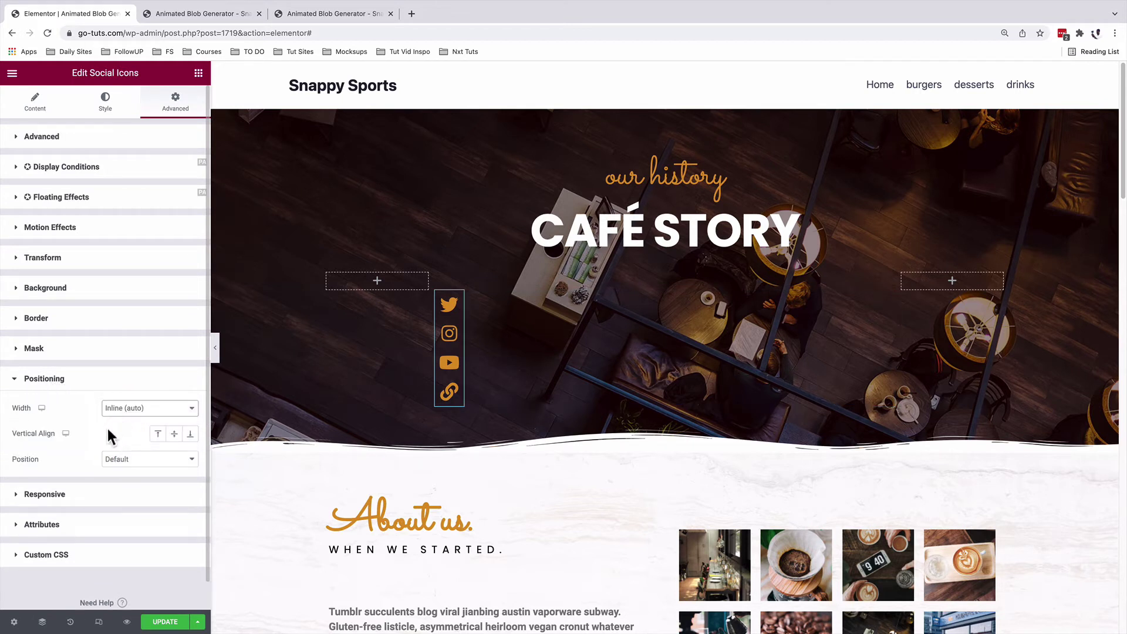
{"action": "left_click", "coordinate": [138, 462]}
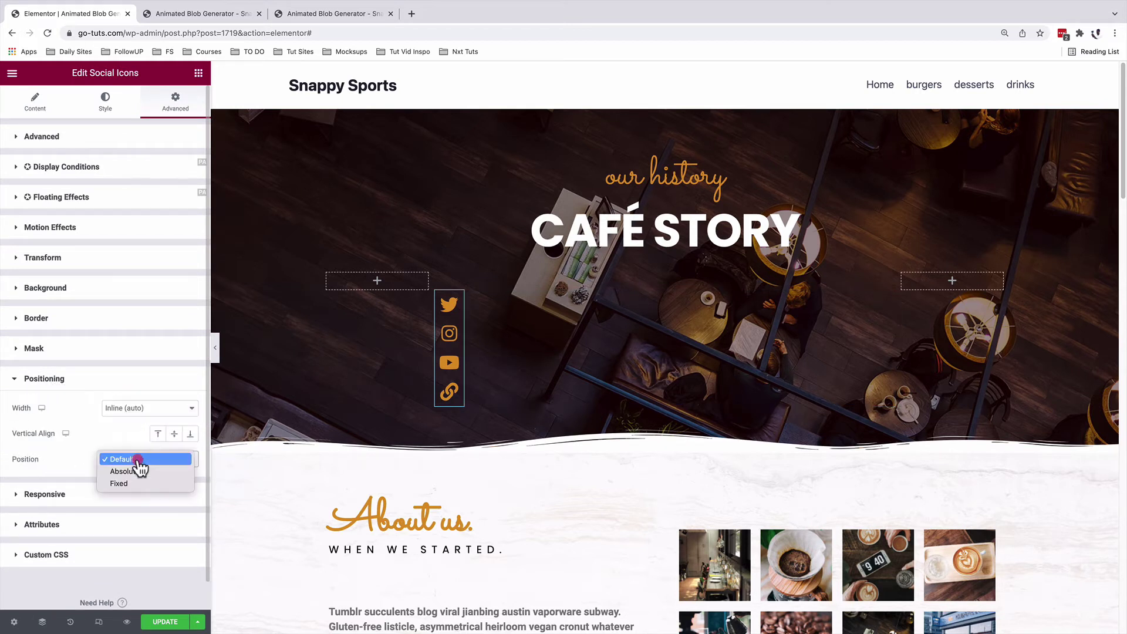
{"action": "left_click", "coordinate": [134, 483]}
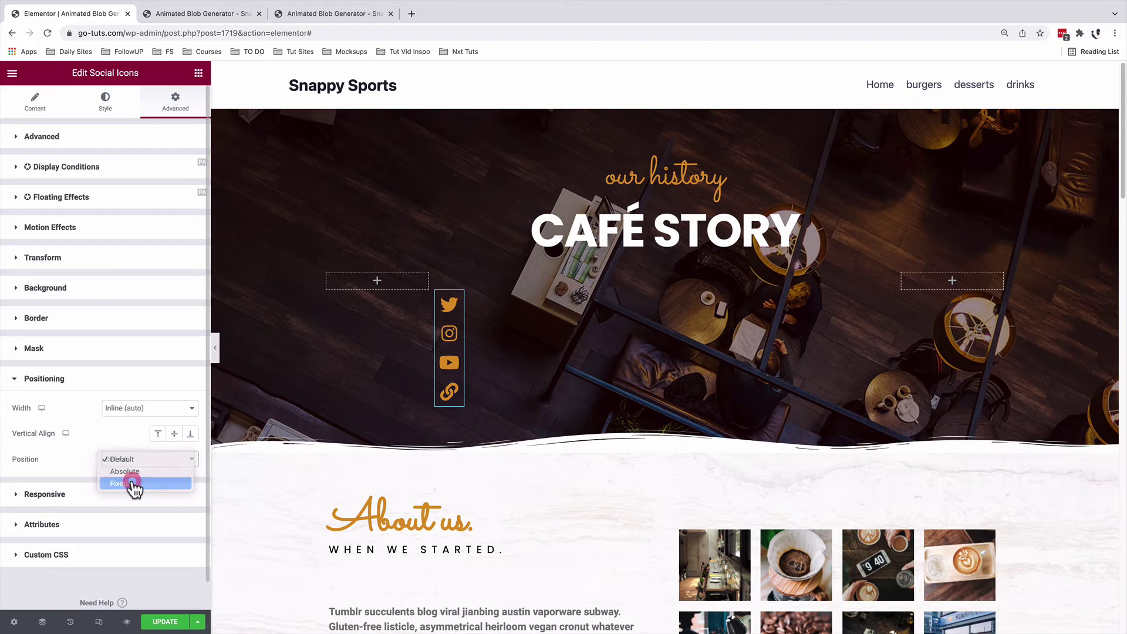
Step: Set the fixed widget's horizontal offset to 16 px and vertical offset to 43%
{"action": "scroll", "coordinate": [62, 501], "scroll_direction": "down", "scroll_amount": 2}
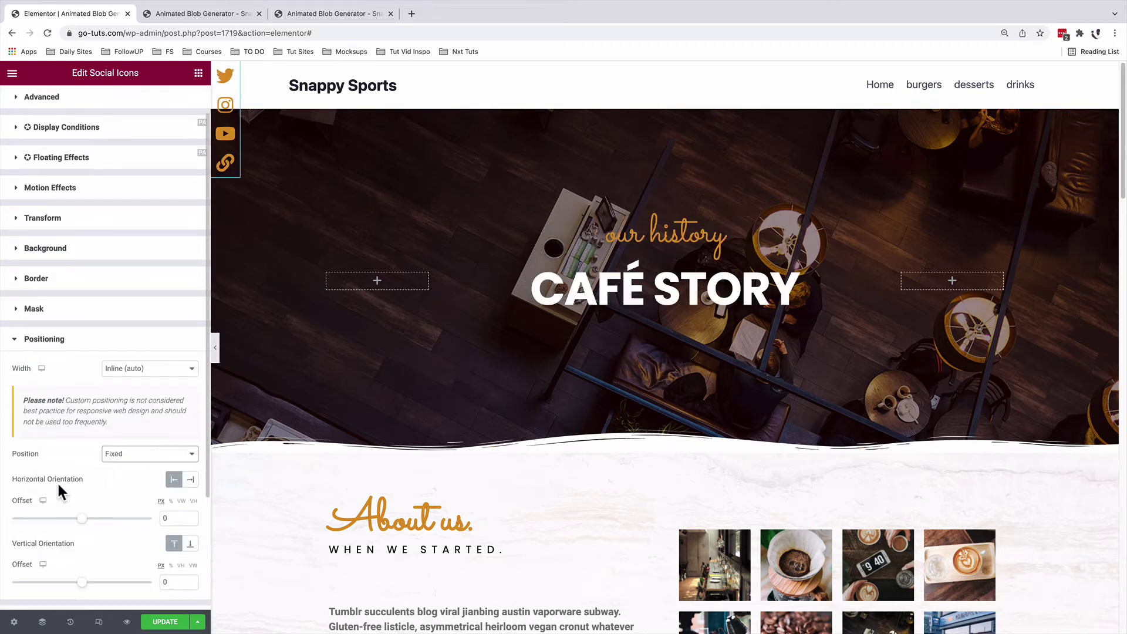
{"action": "double_click", "coordinate": [169, 518]}
{"action": "type", "text": "16"}
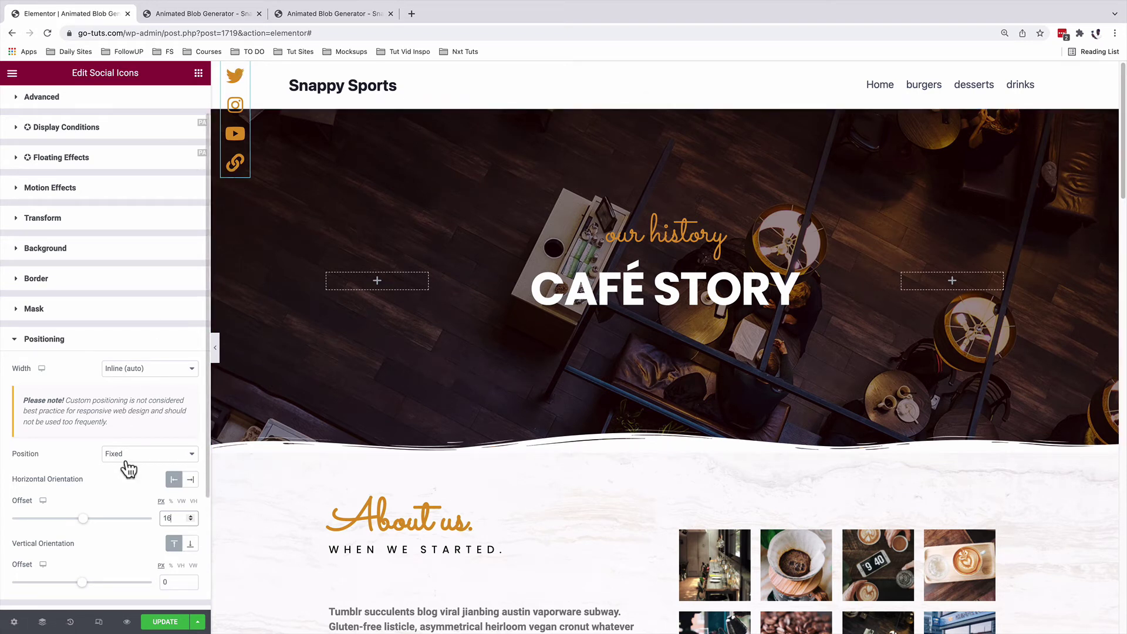
{"action": "scroll", "coordinate": [123, 452], "scroll_direction": "down", "scroll_amount": 1}
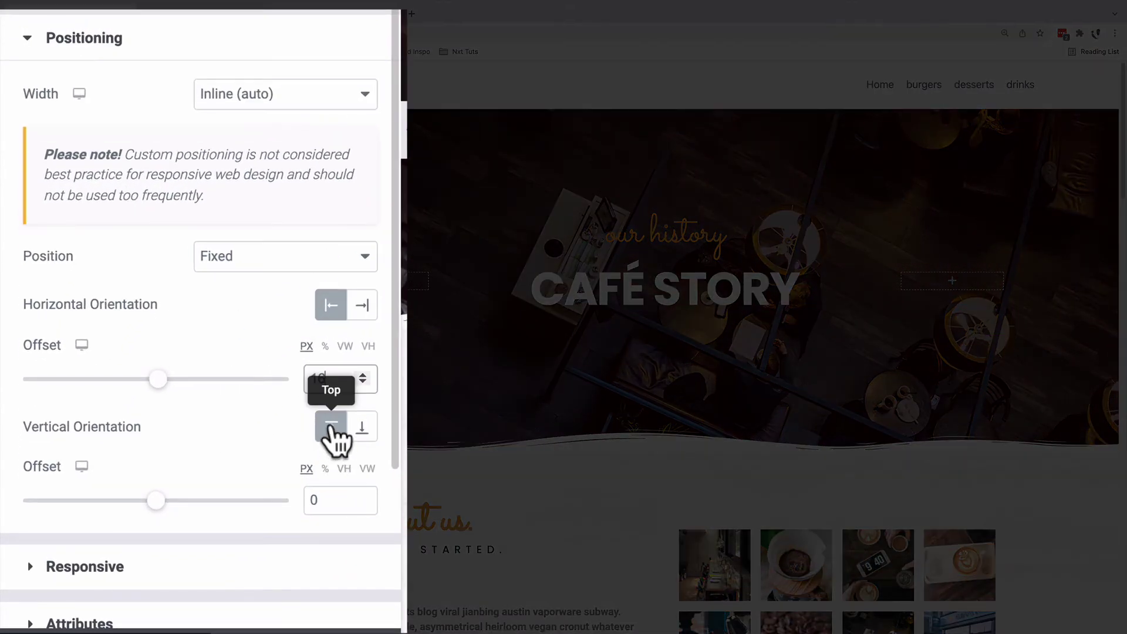
{"action": "left_click", "coordinate": [226, 448]}
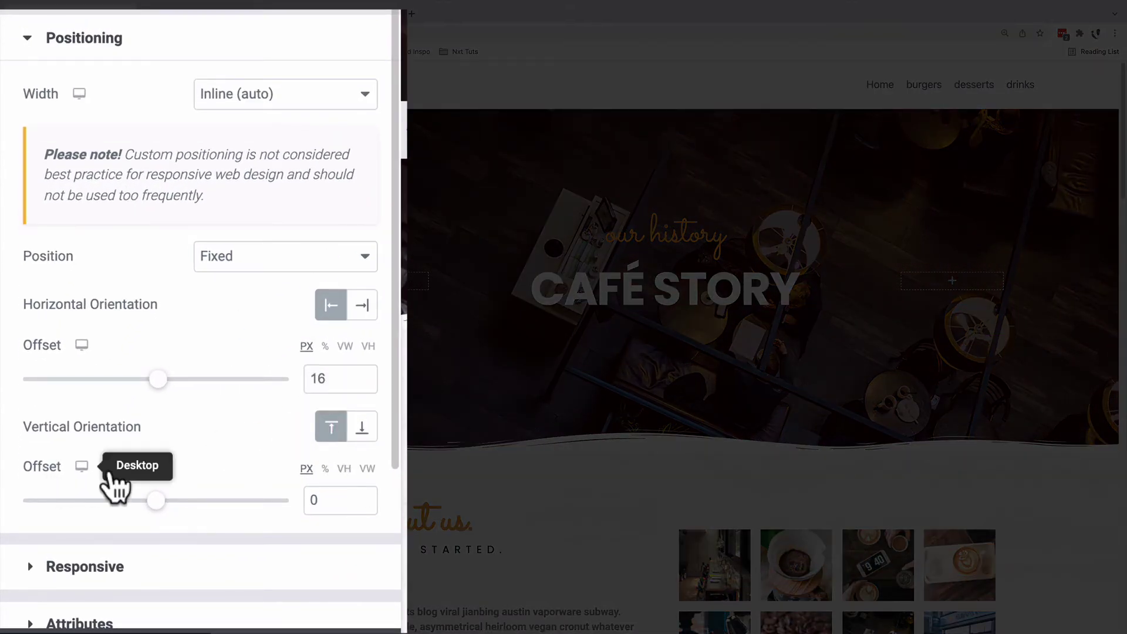
{"action": "left_click", "coordinate": [325, 468]}
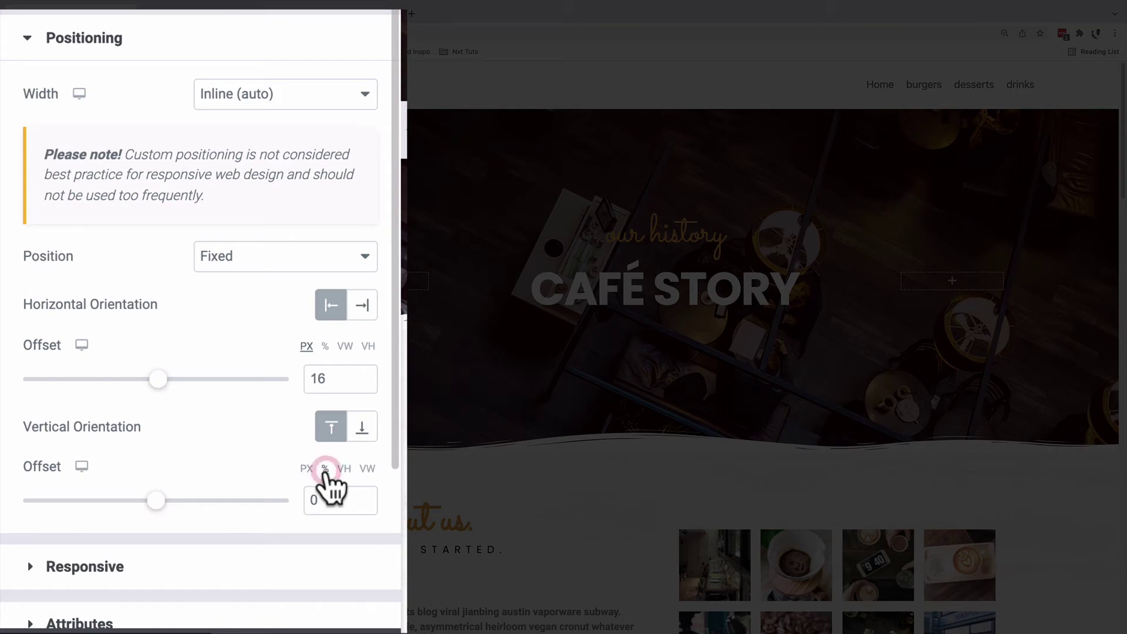
{"action": "double_click", "coordinate": [314, 500]}
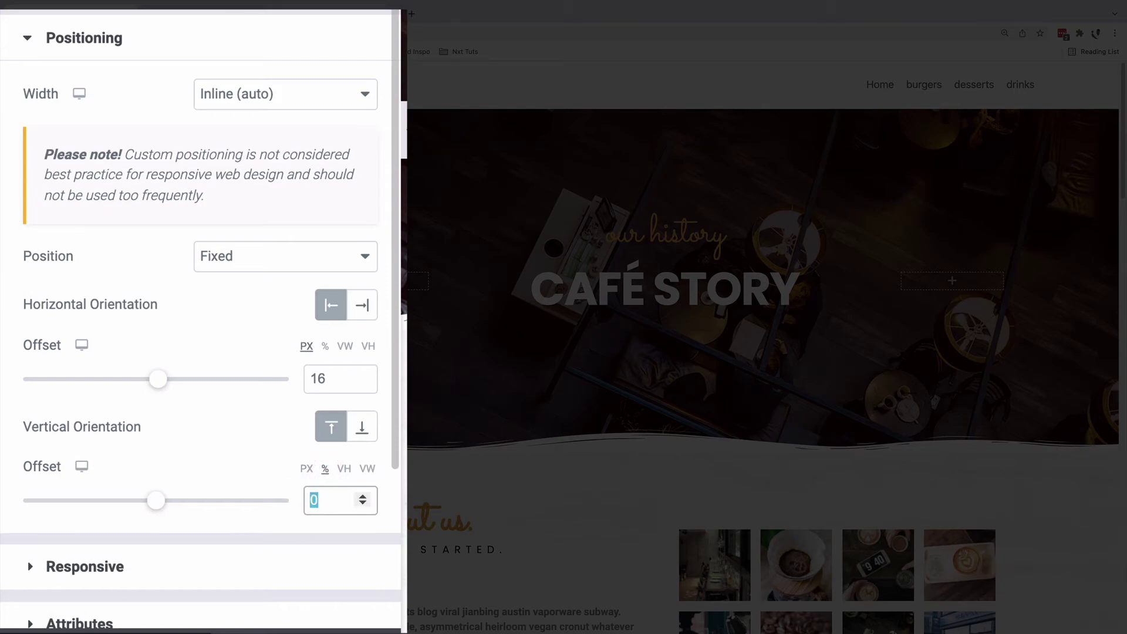
{"action": "type", "text": "43"}
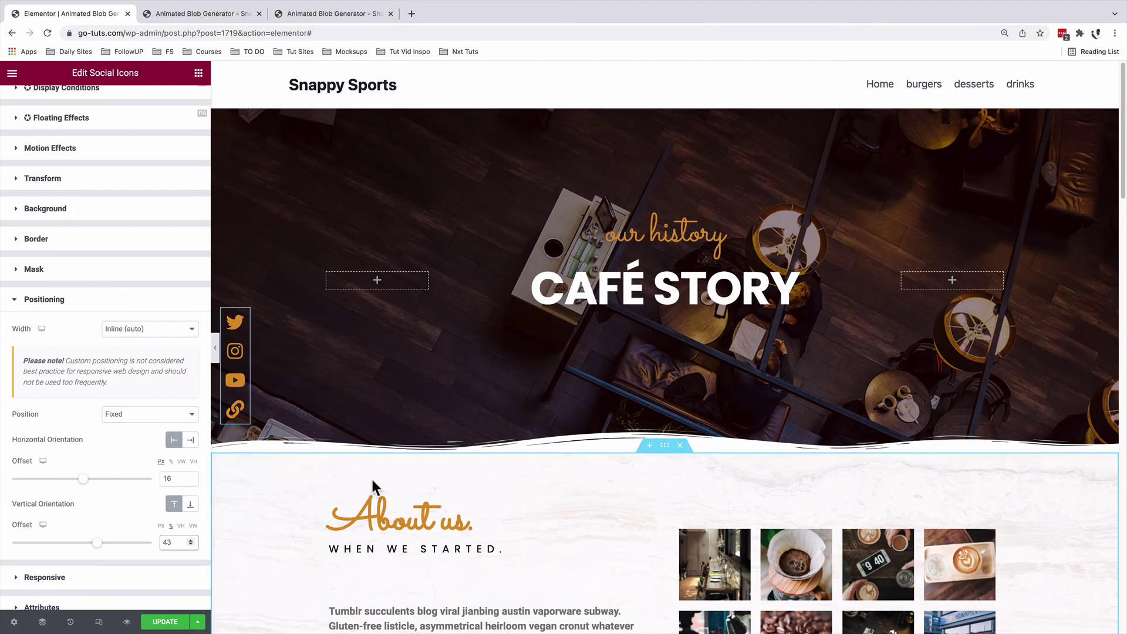
{"action": "scroll", "coordinate": [372, 480], "scroll_direction": "down", "scroll_amount": 10}
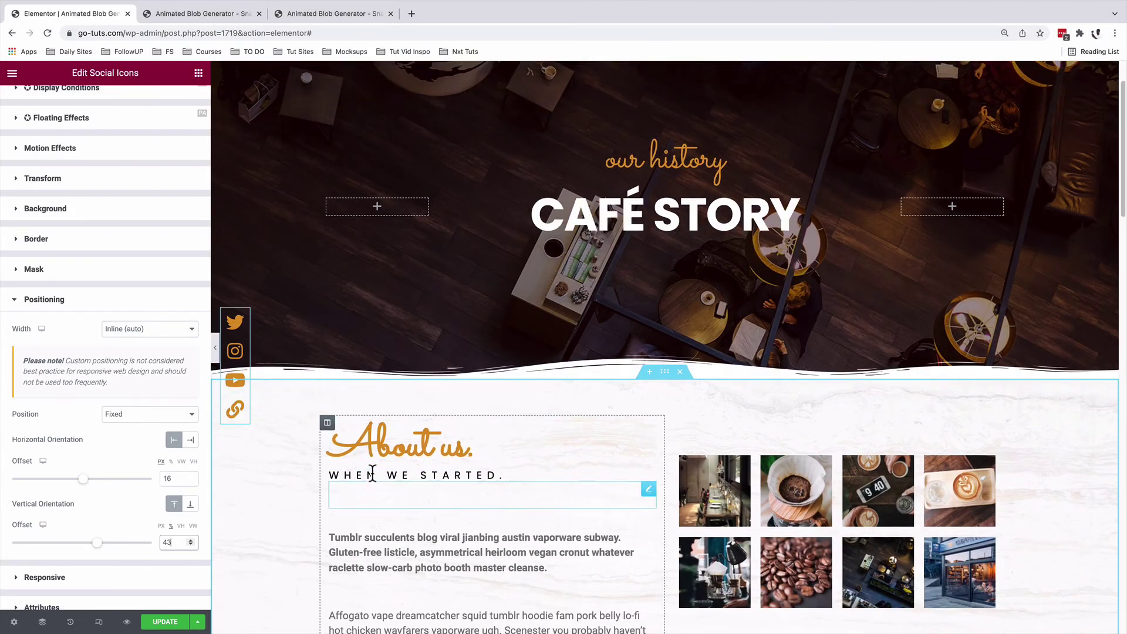
{"action": "scroll", "coordinate": [372, 466], "scroll_direction": "down", "scroll_amount": 2}
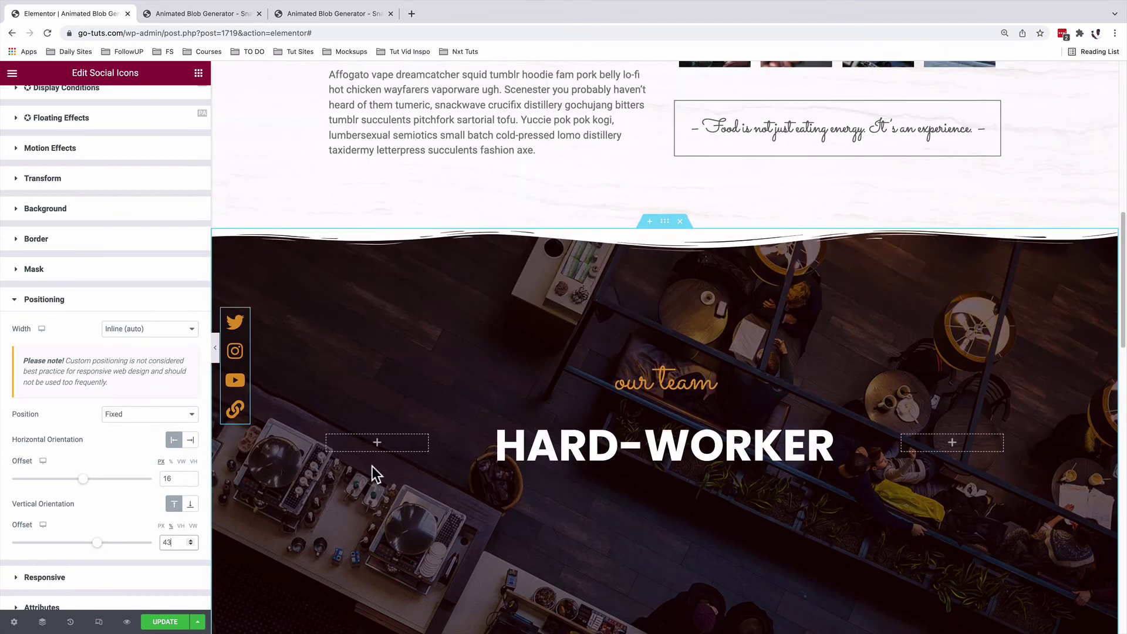
{"action": "scroll", "coordinate": [372, 463], "scroll_direction": "down", "scroll_amount": 2}
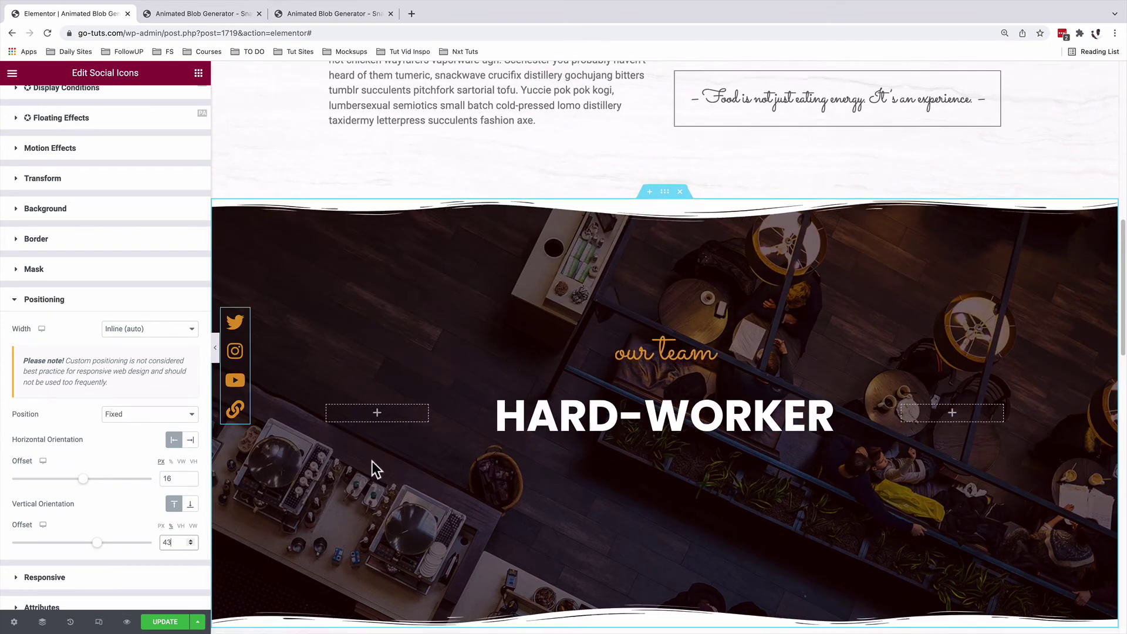
{"action": "scroll", "coordinate": [375, 468], "scroll_direction": "down", "scroll_amount": 4}
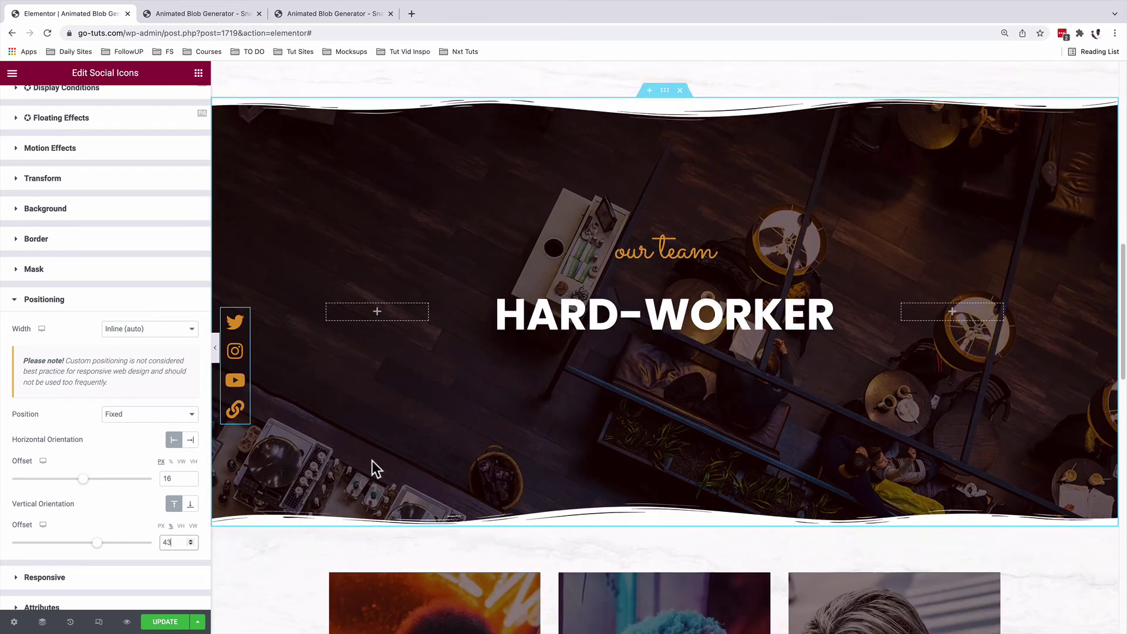
{"action": "scroll", "coordinate": [372, 460], "scroll_direction": "down", "scroll_amount": 15}
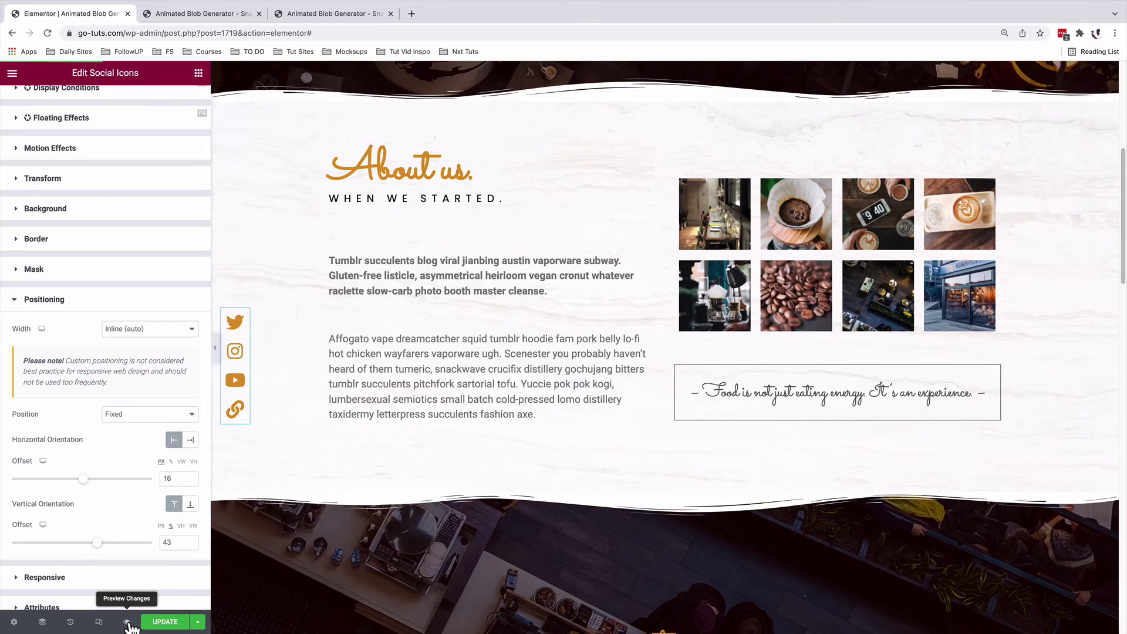
{"action": "left_click", "coordinate": [127, 622]}
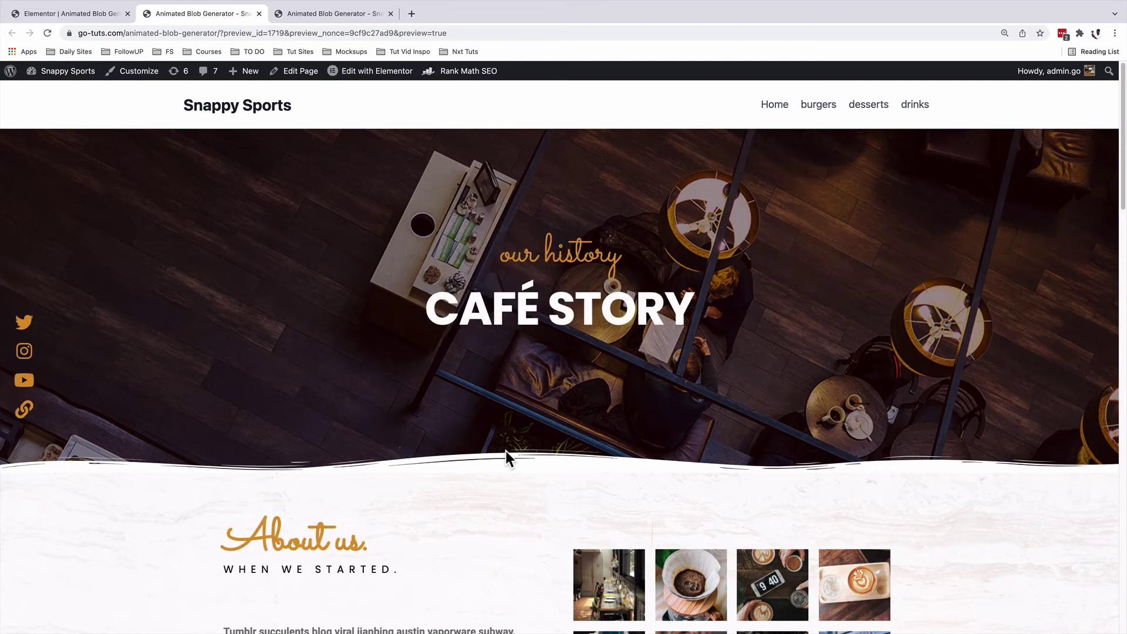
{"action": "scroll", "coordinate": [506, 451], "scroll_direction": "down", "scroll_amount": 8}
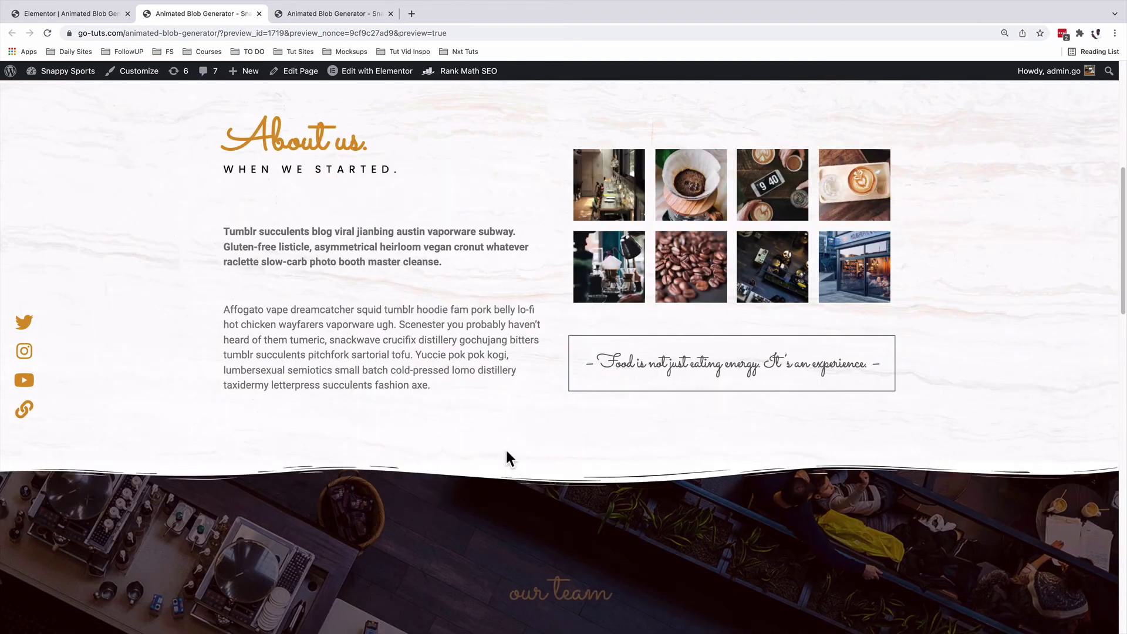
{"action": "scroll", "coordinate": [506, 450], "scroll_direction": "down", "scroll_amount": 10}
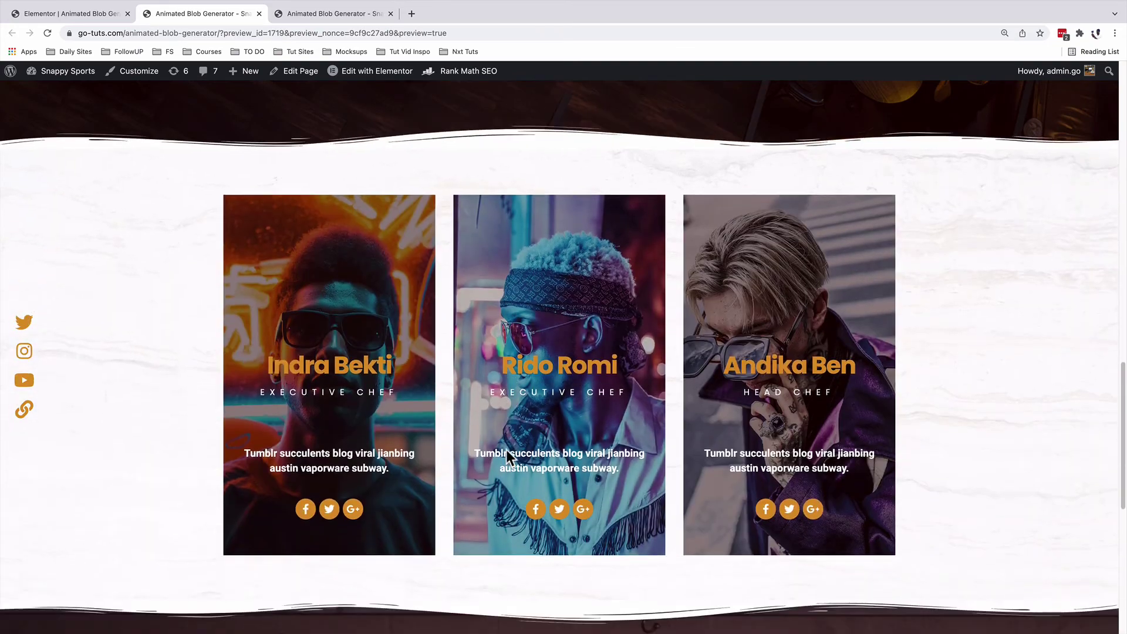
{"action": "scroll", "coordinate": [506, 450], "scroll_direction": "down", "scroll_amount": 9}
{"action": "scroll", "coordinate": [506, 449], "scroll_direction": "up", "scroll_amount": 20}
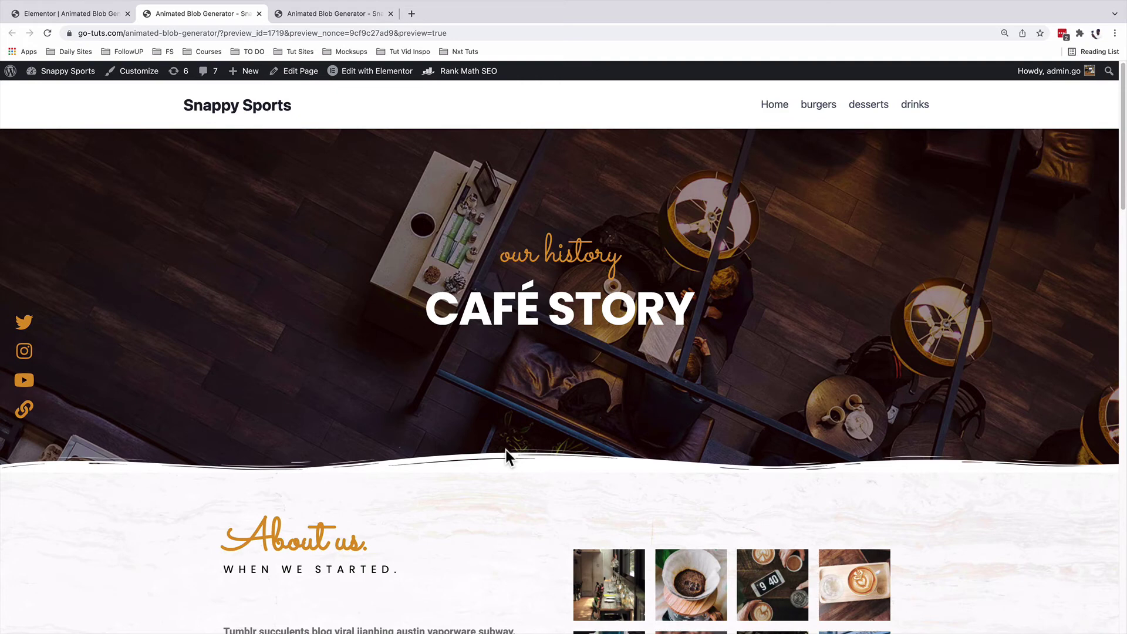
Step: Switch the editor to Tablet responsive mode and scroll the preview to check the fixed icons
{"action": "key", "text": "ctrl+shift+Tab"}
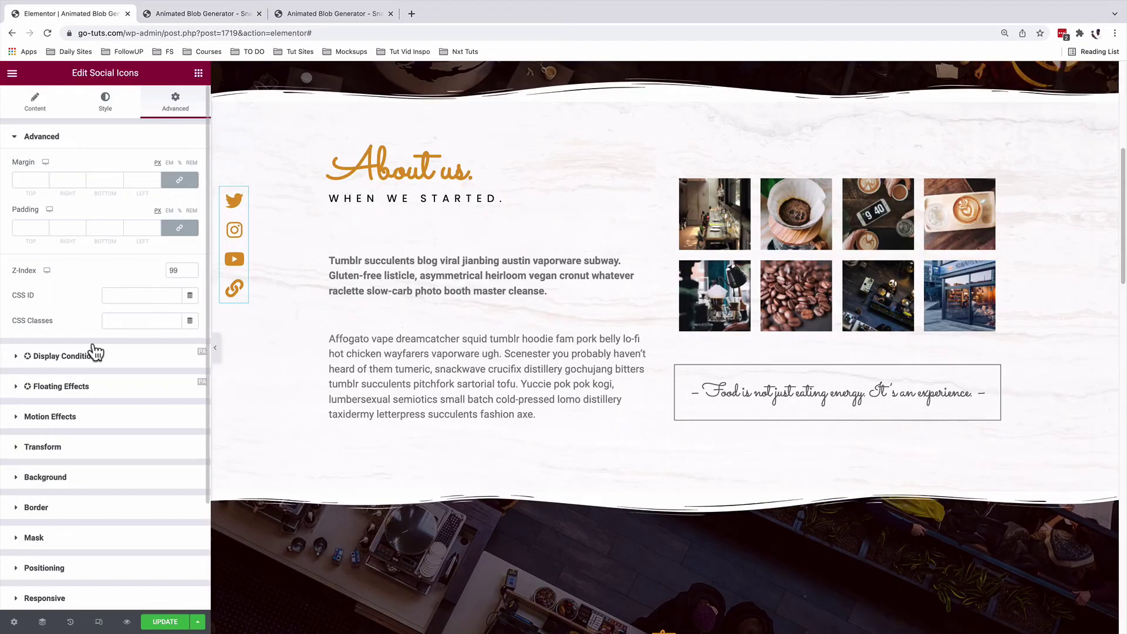
{"action": "left_click", "coordinate": [99, 624]}
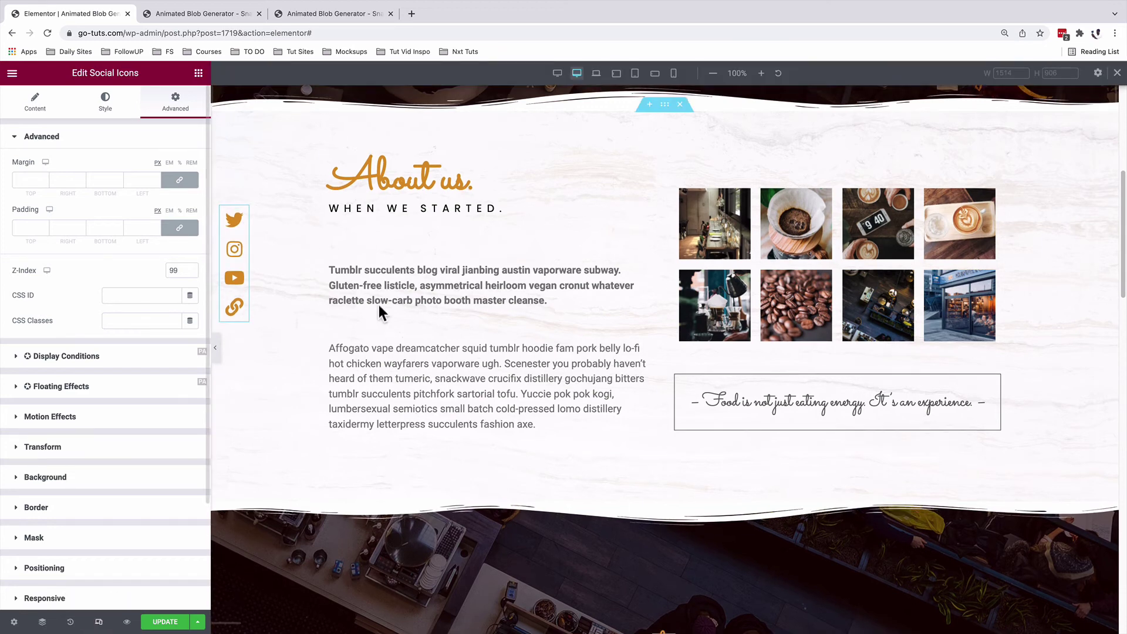
{"action": "left_click", "coordinate": [635, 74]}
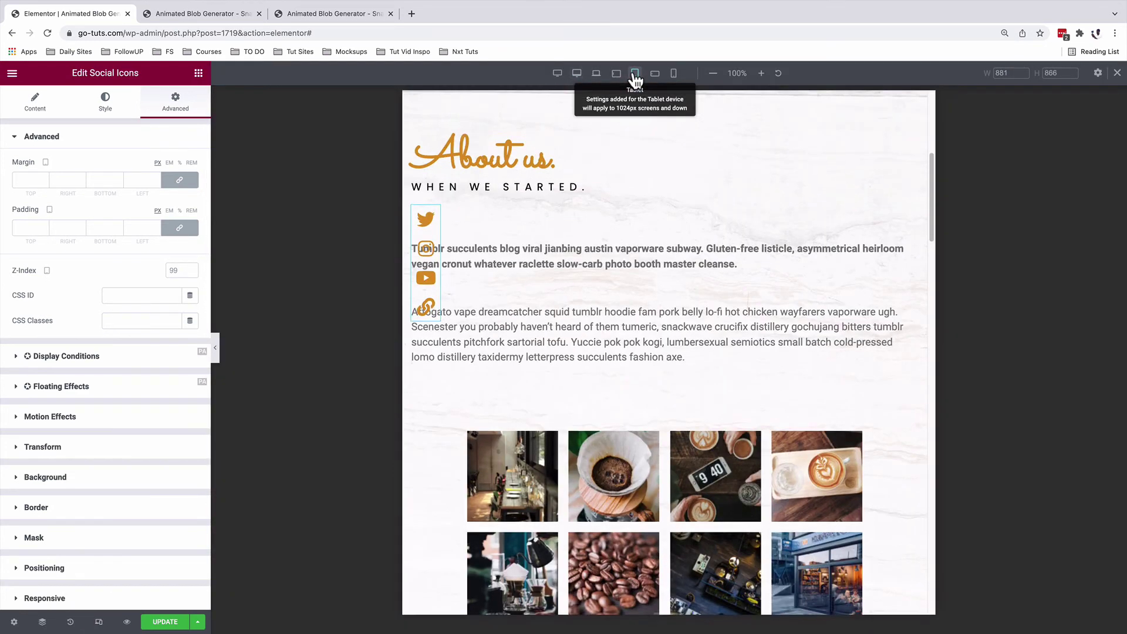
{"action": "scroll", "coordinate": [797, 319], "scroll_direction": "up", "scroll_amount": 5}
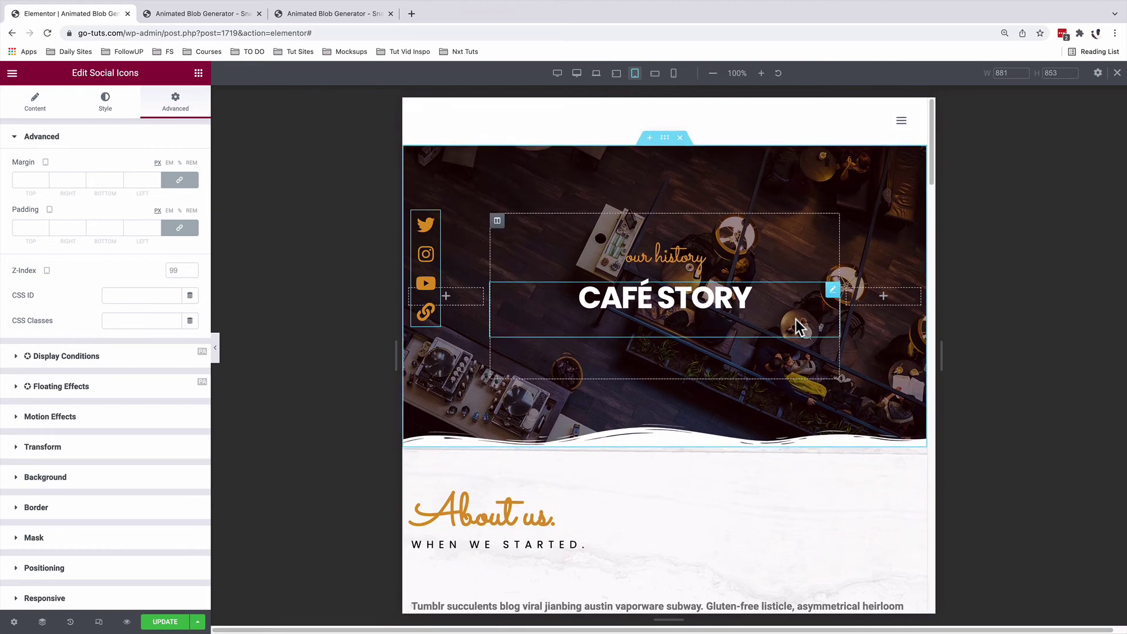
{"action": "scroll", "coordinate": [798, 326], "scroll_direction": "down", "scroll_amount": 5}
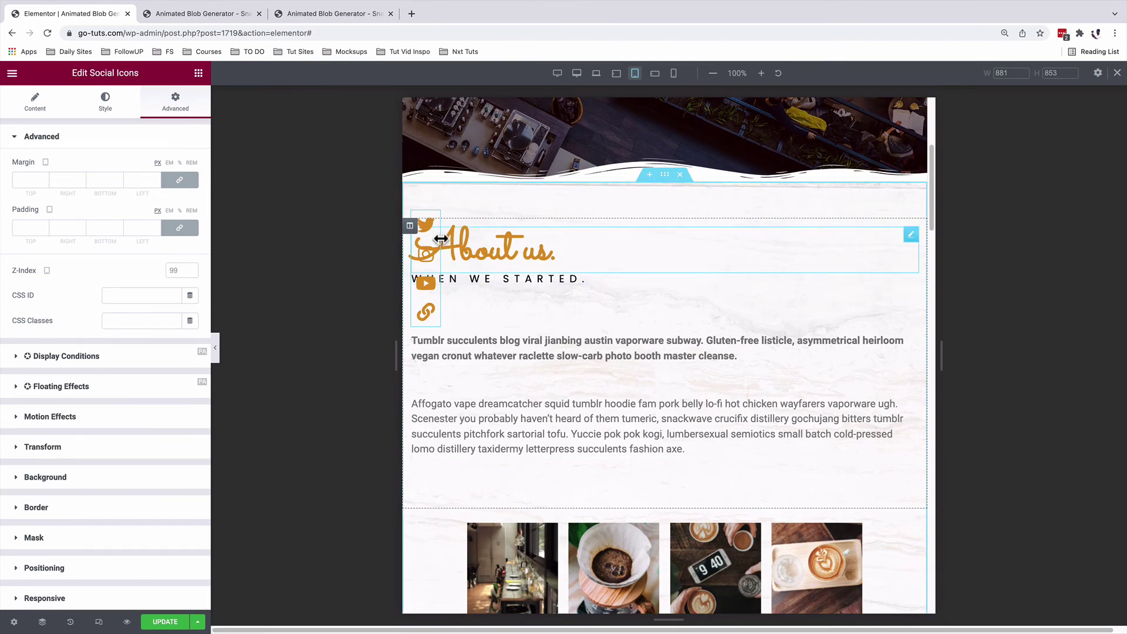
{"action": "scroll", "coordinate": [431, 322], "scroll_direction": "down", "scroll_amount": 2}
{"action": "scroll", "coordinate": [431, 322], "scroll_direction": "down", "scroll_amount": 10}
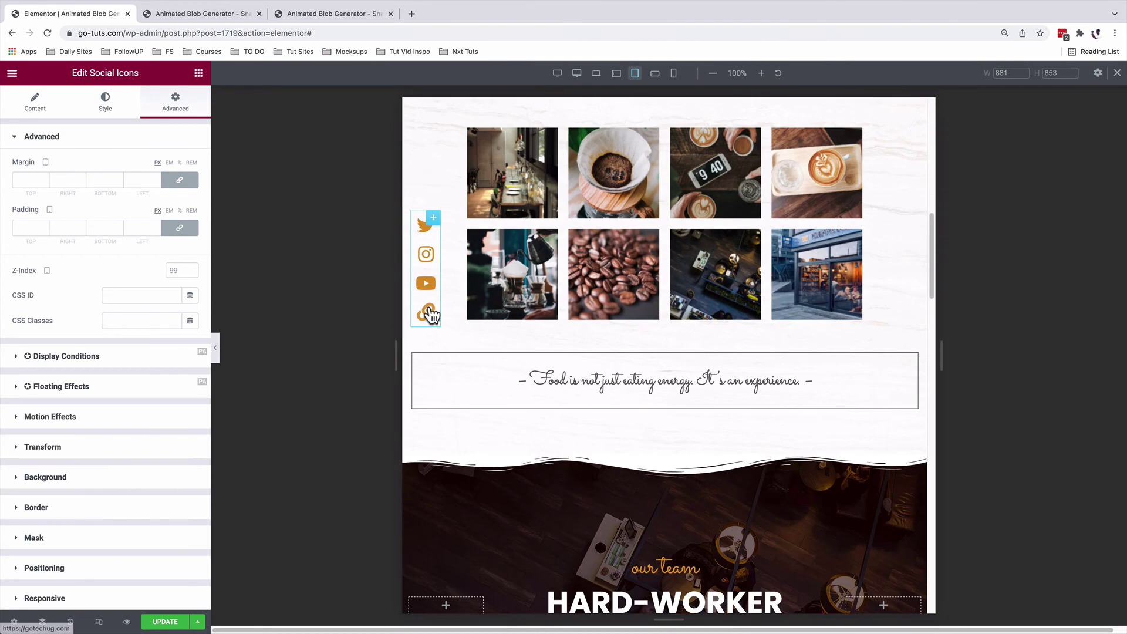
{"action": "scroll", "coordinate": [429, 316], "scroll_direction": "down", "scroll_amount": 10}
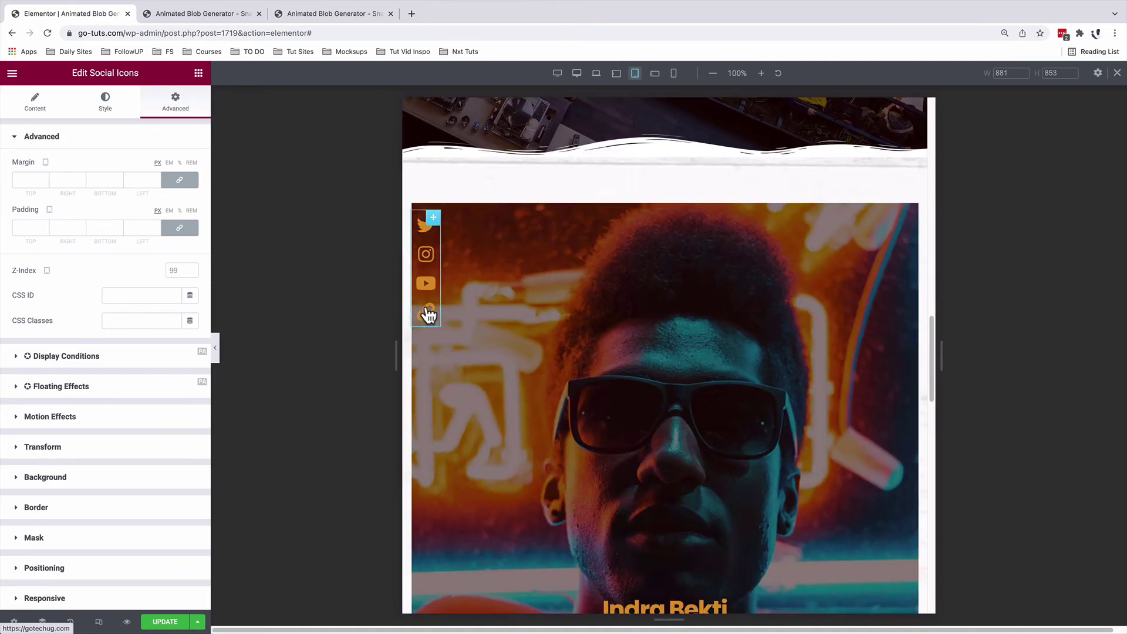
{"action": "scroll", "coordinate": [429, 316], "scroll_direction": "down", "scroll_amount": 10}
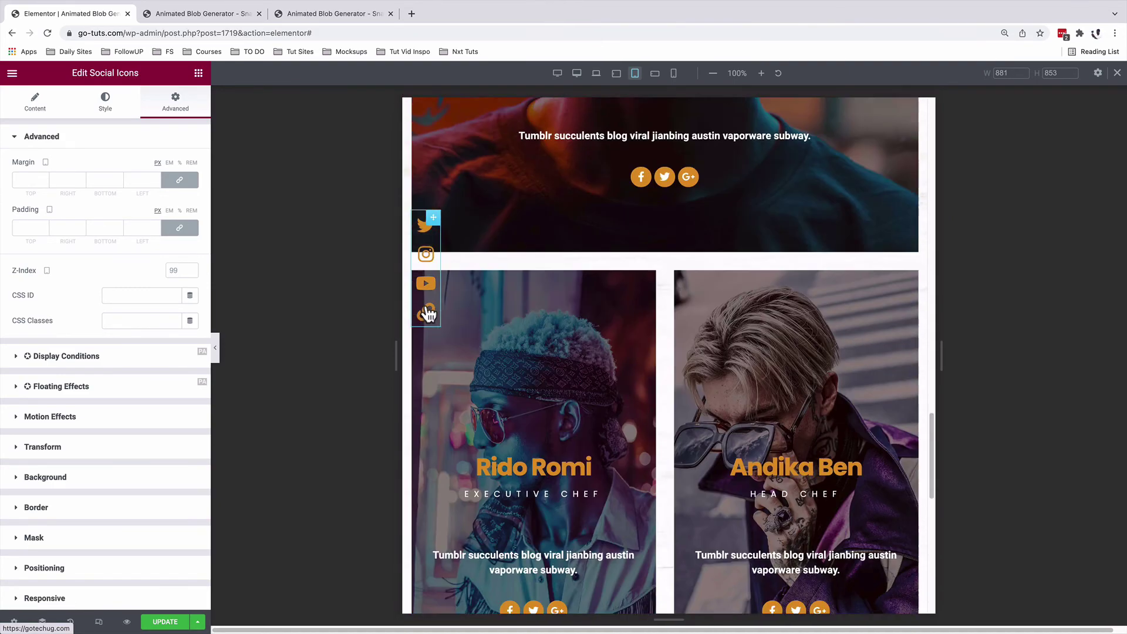
{"action": "scroll", "coordinate": [429, 316], "scroll_direction": "up", "scroll_amount": 15}
{"action": "scroll", "coordinate": [428, 316], "scroll_direction": "up", "scroll_amount": 20}
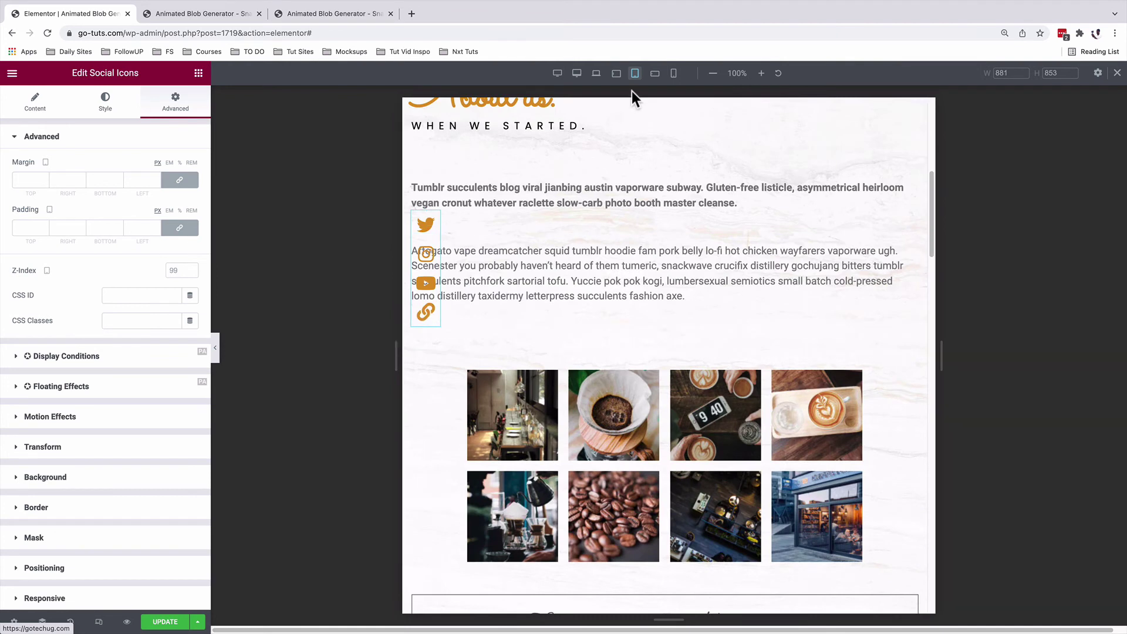
Step: Switch the responsive preview to Mobile width and scroll through the page
{"action": "left_click", "coordinate": [676, 76]}
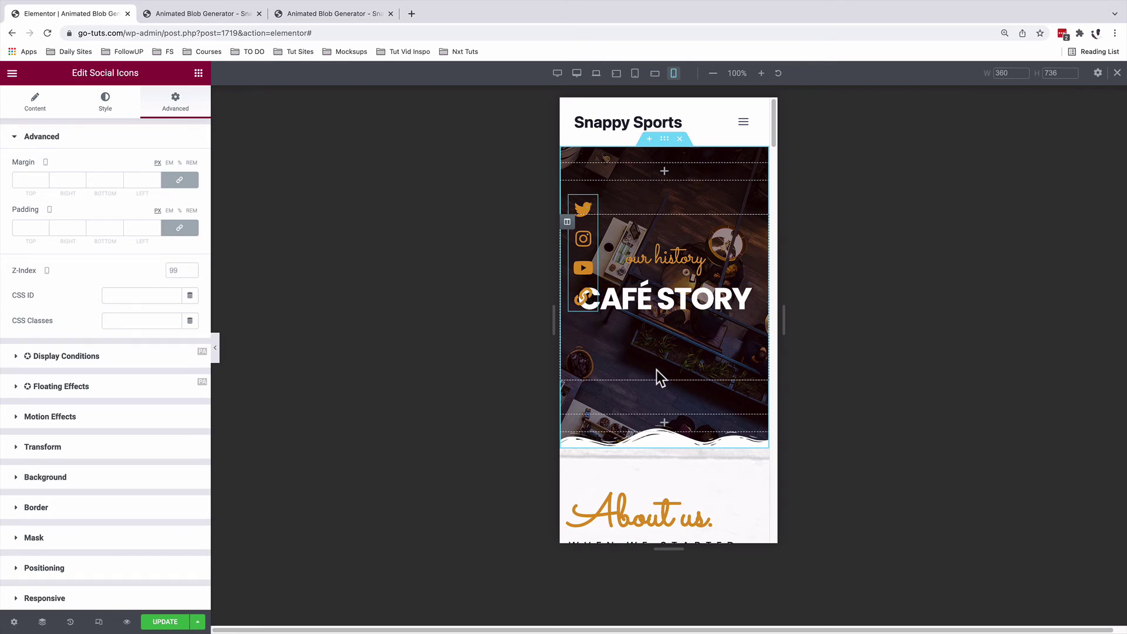
{"action": "scroll", "coordinate": [656, 370], "scroll_direction": "down", "scroll_amount": 5}
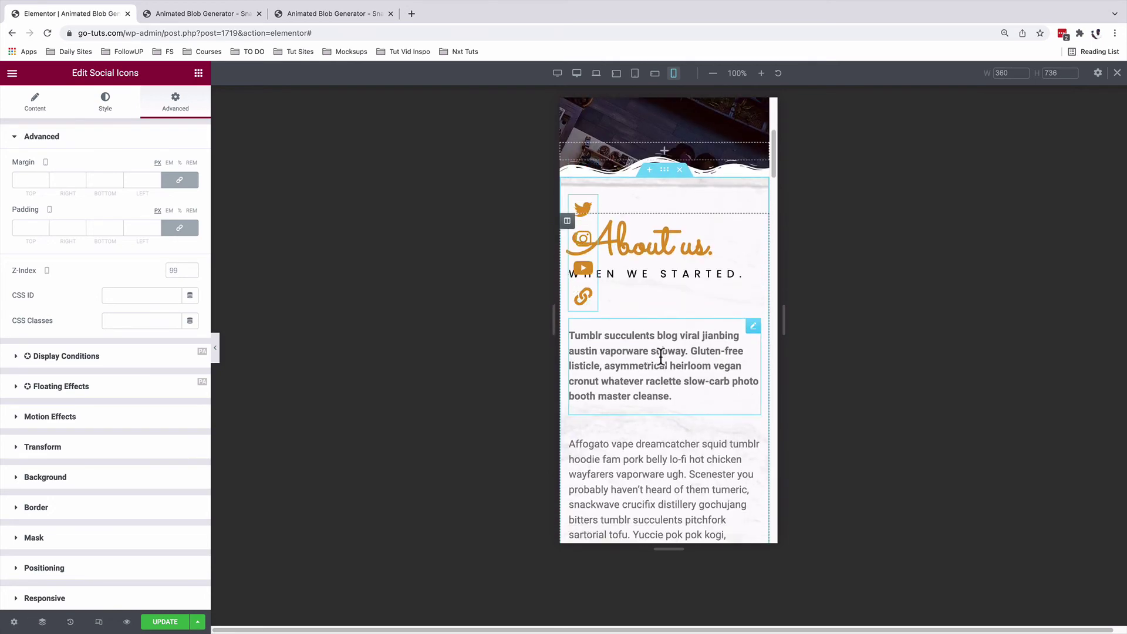
{"action": "scroll", "coordinate": [660, 356], "scroll_direction": "down", "scroll_amount": 2}
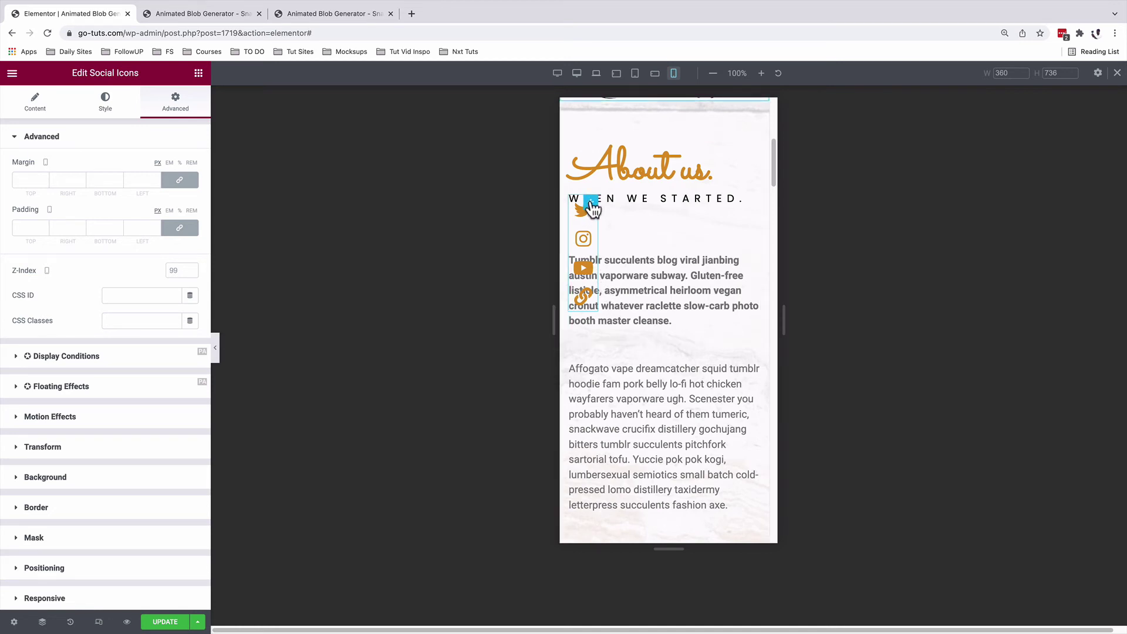
Step: Set the social icons' mobile Icon Size to 14 in the Style tab
{"action": "left_click", "coordinate": [107, 108]}
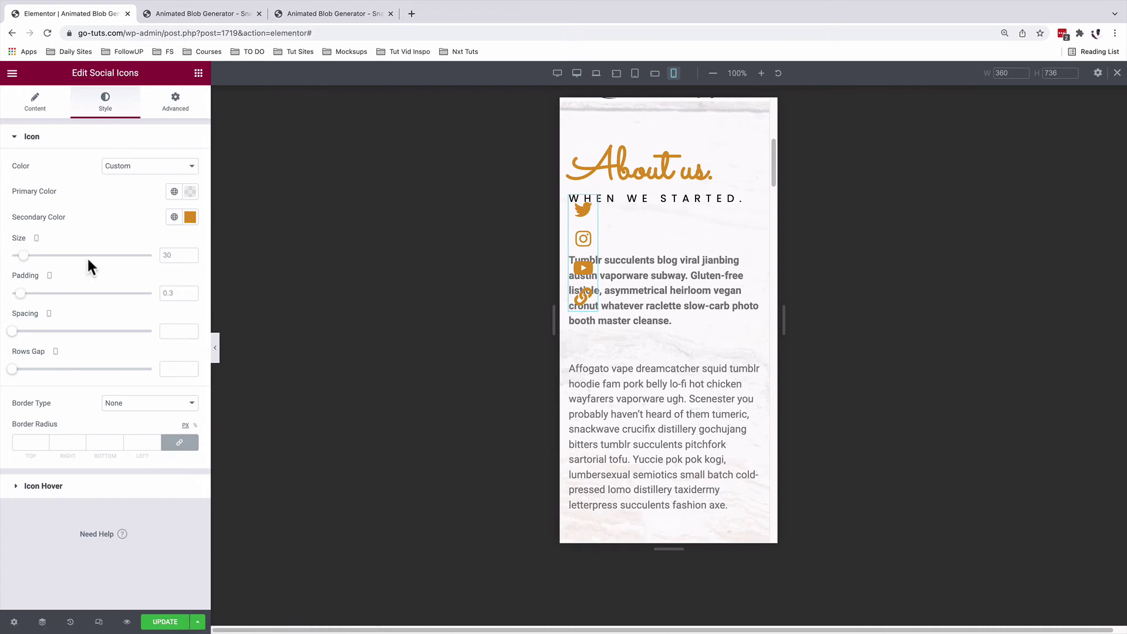
{"action": "left_click", "coordinate": [170, 254]}
{"action": "type", "text": "14"}
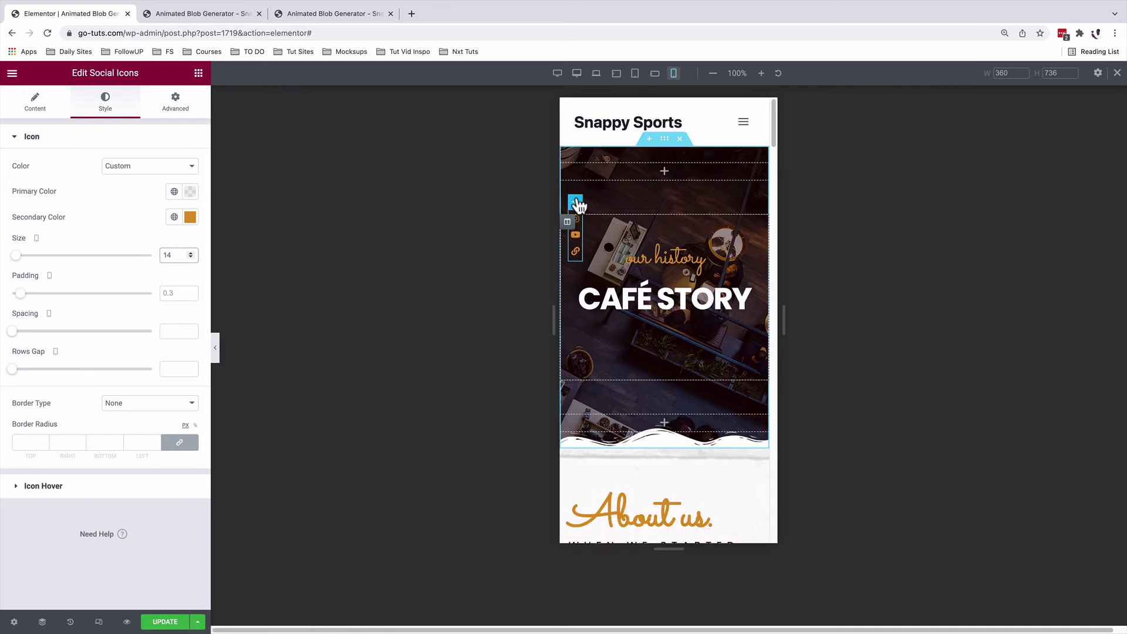
{"action": "scroll", "coordinate": [657, 329], "scroll_direction": "down", "scroll_amount": 3}
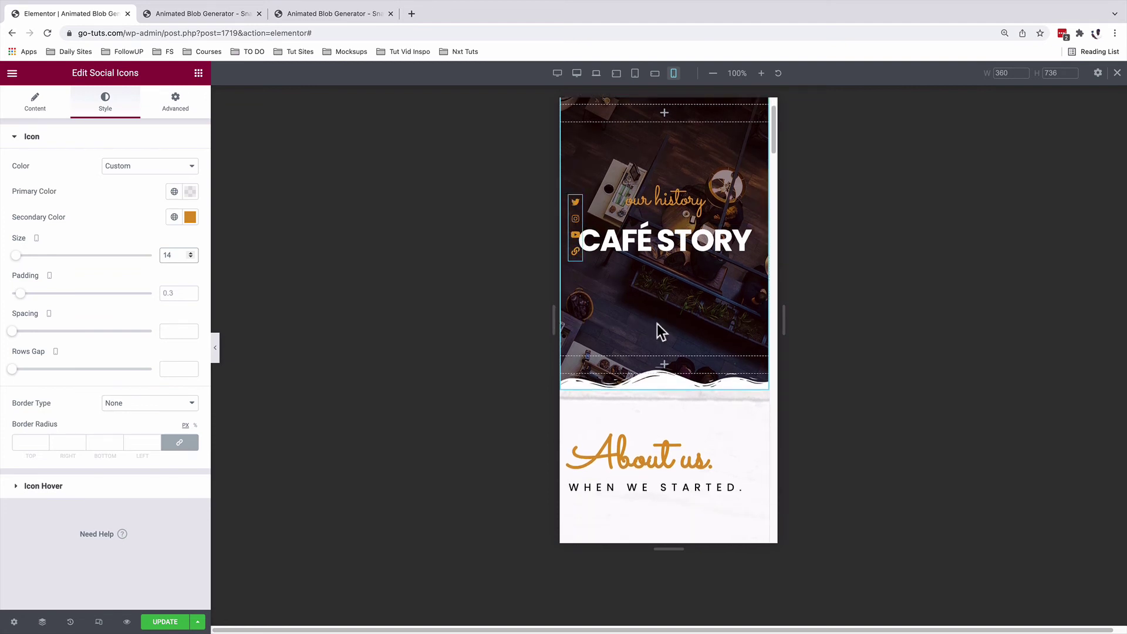
{"action": "scroll", "coordinate": [662, 327], "scroll_direction": "down", "scroll_amount": 3}
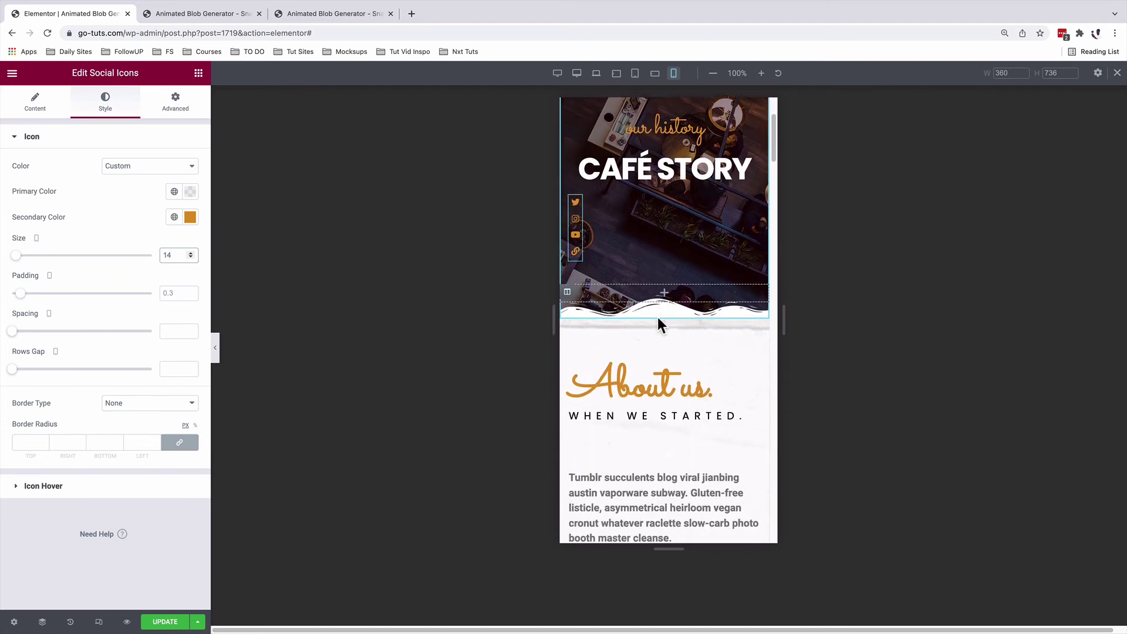
{"action": "scroll", "coordinate": [659, 318], "scroll_direction": "down", "scroll_amount": 10}
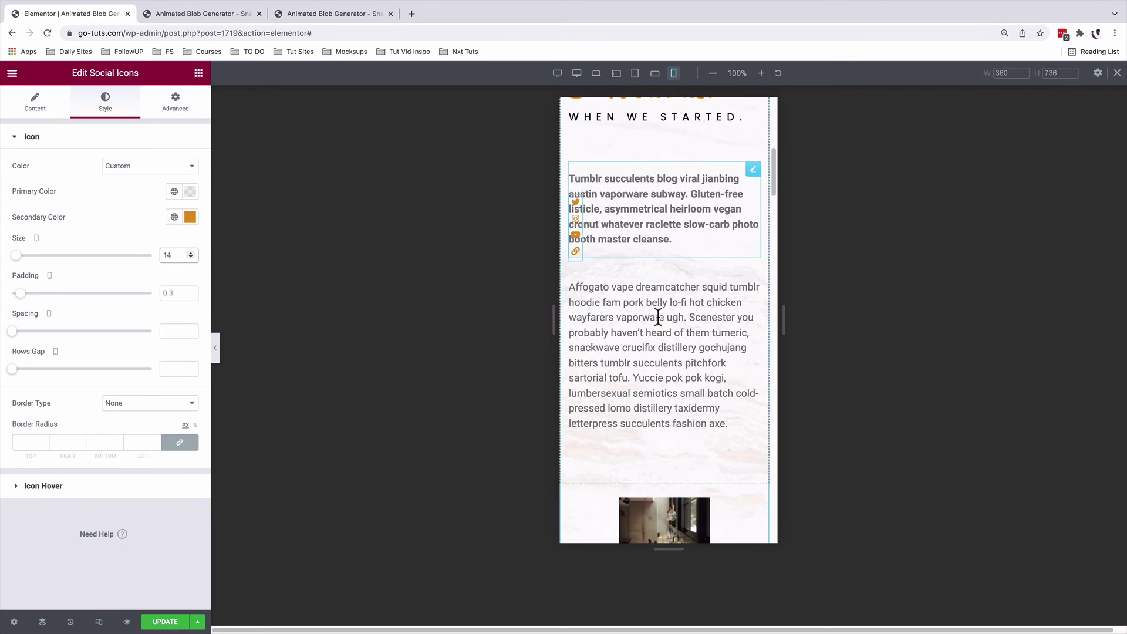
Step: Save the page with UPDATE and scroll the preview on an emulated iPhone
{"action": "left_click", "coordinate": [164, 622]}
{"action": "left_click", "coordinate": [184, 14]}
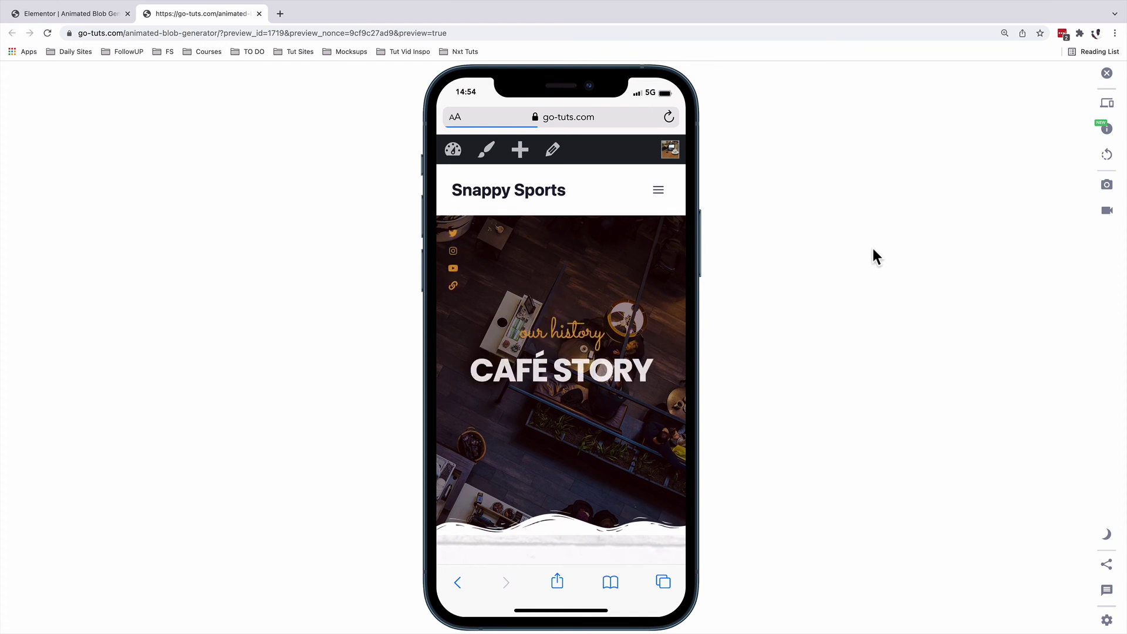
{"action": "scroll", "coordinate": [638, 461], "scroll_direction": "down", "scroll_amount": 1}
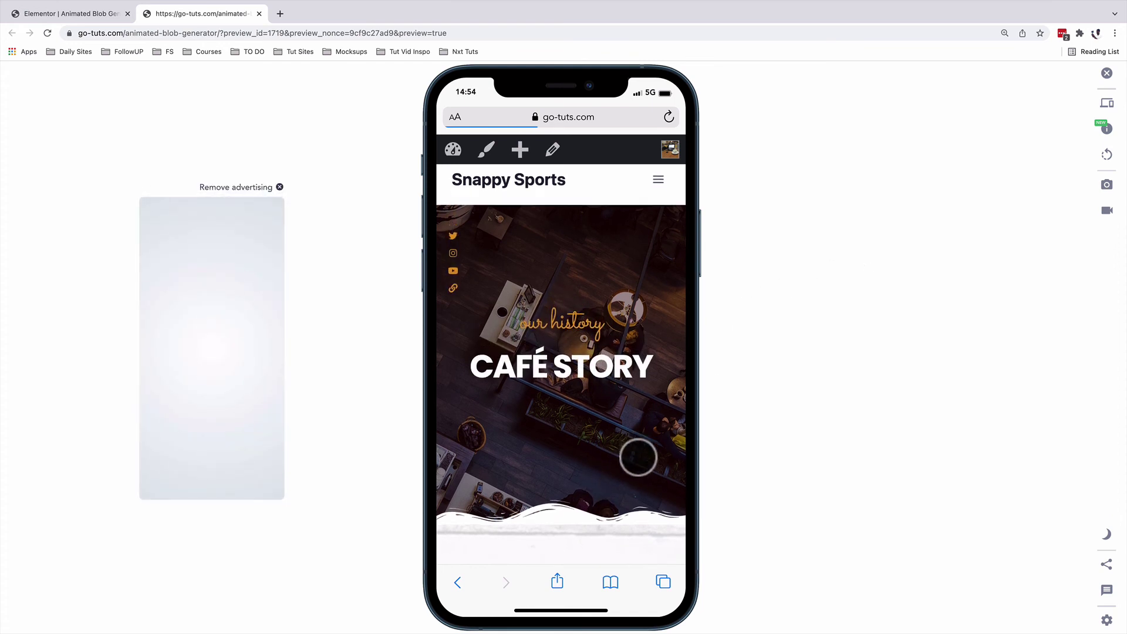
{"action": "scroll", "coordinate": [638, 458], "scroll_direction": "down", "scroll_amount": 8}
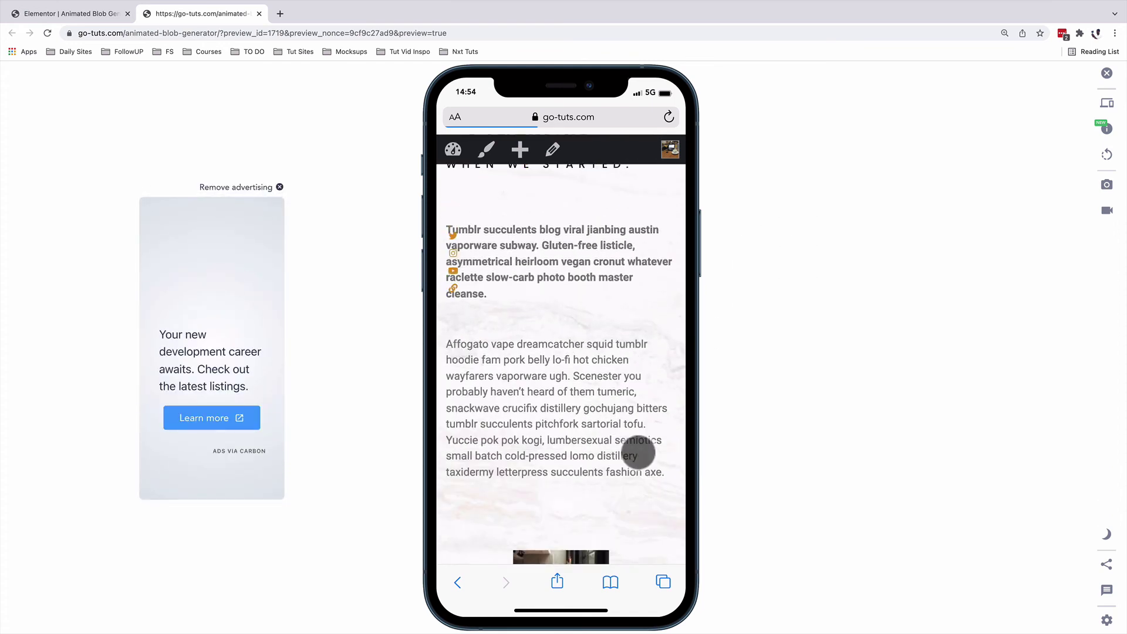
{"action": "scroll", "coordinate": [638, 453], "scroll_direction": "down", "scroll_amount": 10}
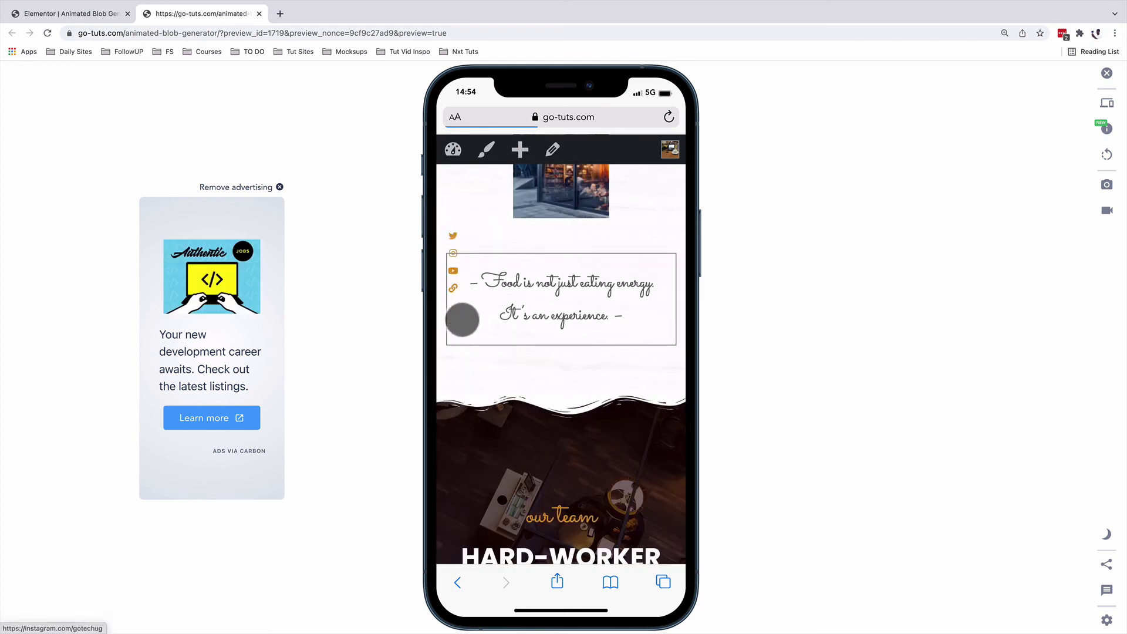
Step: Switch the emulated device to iPad and scroll the preview
{"action": "left_click", "coordinate": [1107, 102]}
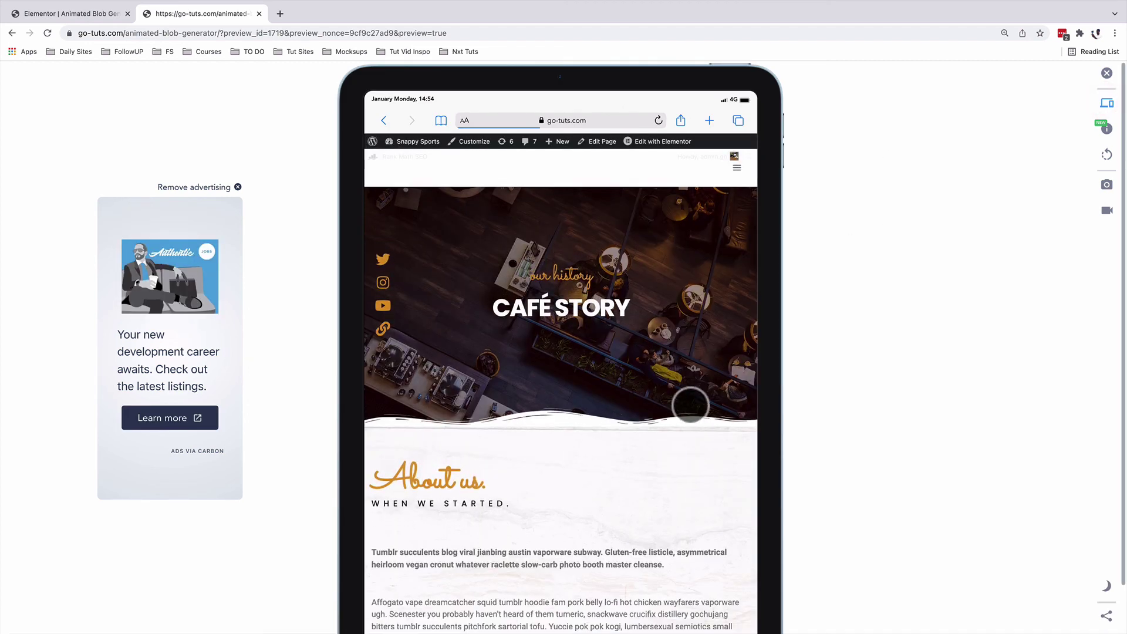
{"action": "scroll", "coordinate": [691, 405], "scroll_direction": "down", "scroll_amount": 5}
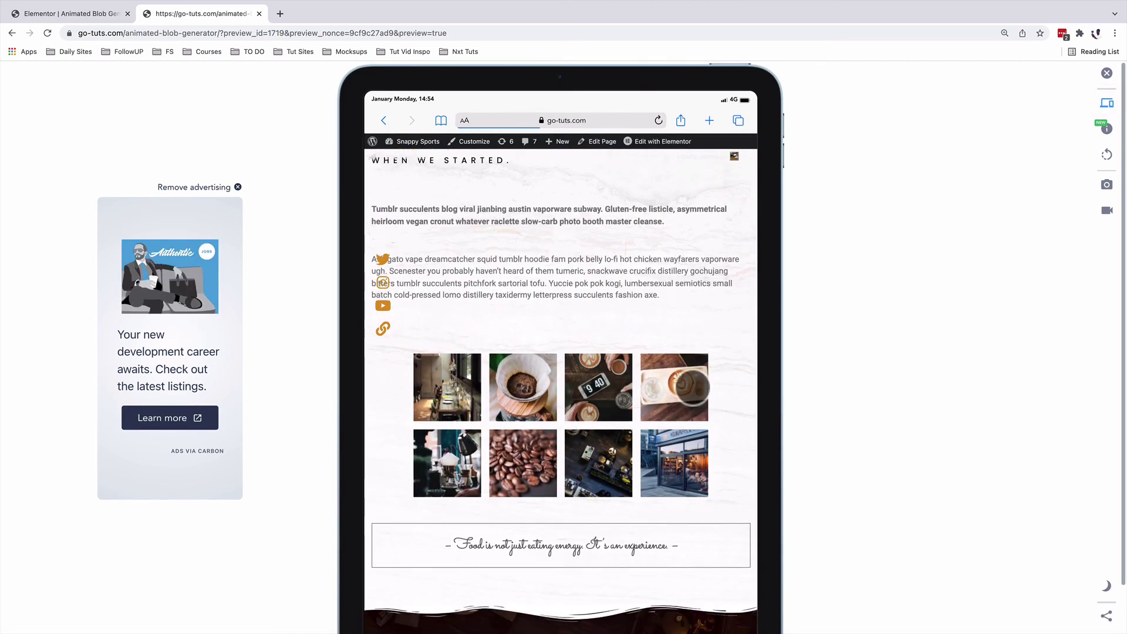
{"action": "scroll", "coordinate": [693, 388], "scroll_direction": "down", "scroll_amount": 15}
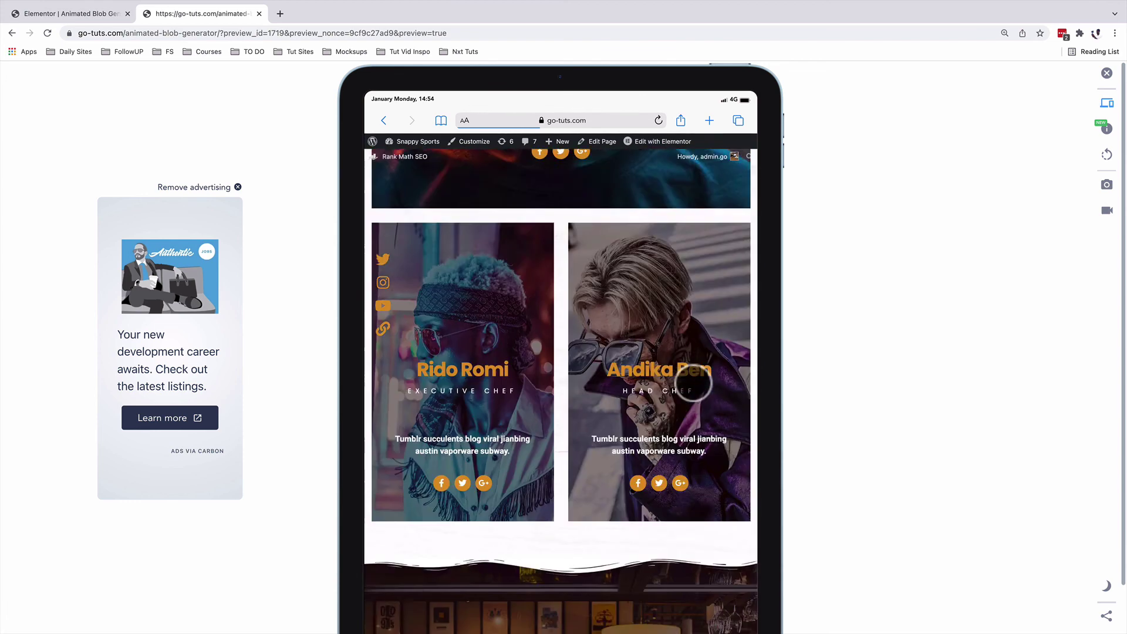
{"action": "scroll", "coordinate": [693, 383], "scroll_direction": "up", "scroll_amount": 20}
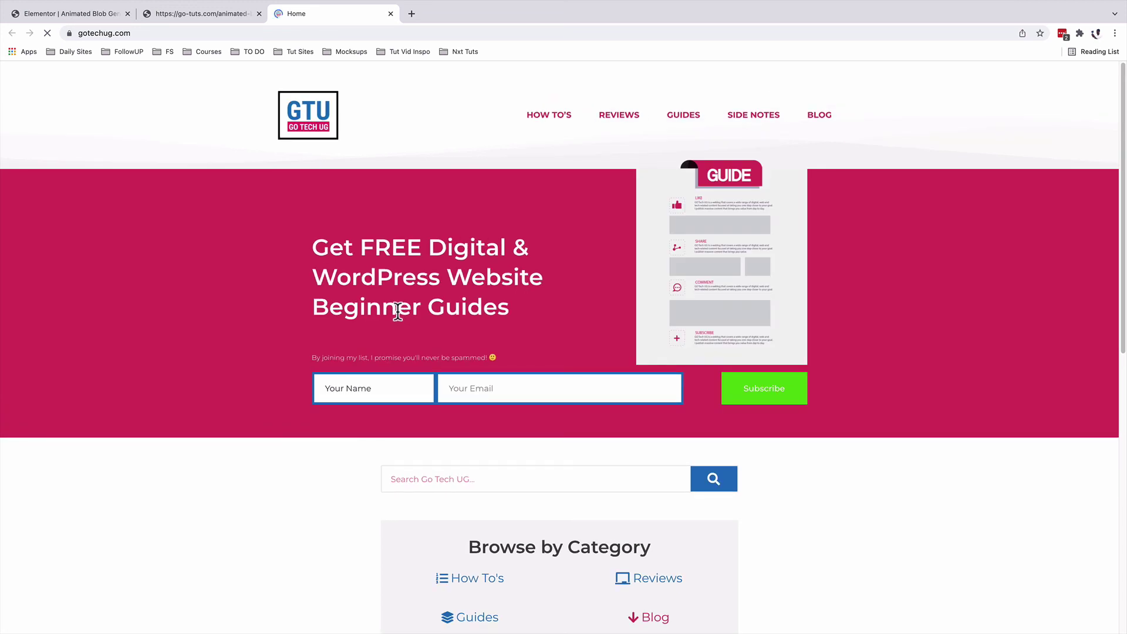
Step: Close the gotechug.com tab to return to the live page
{"action": "key", "text": "super+w"}
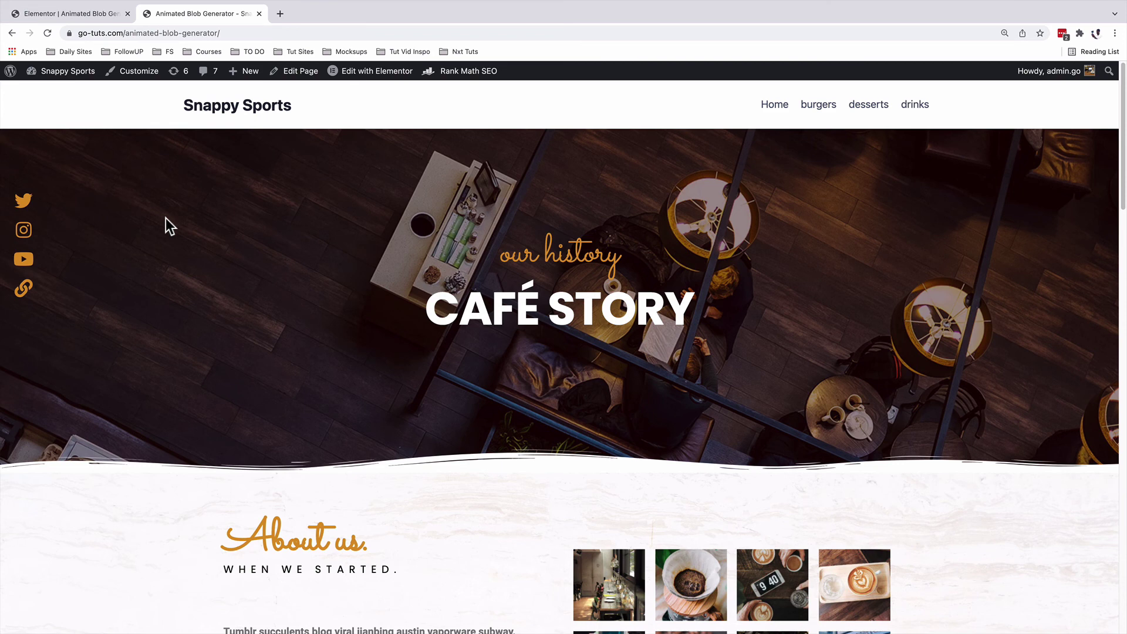